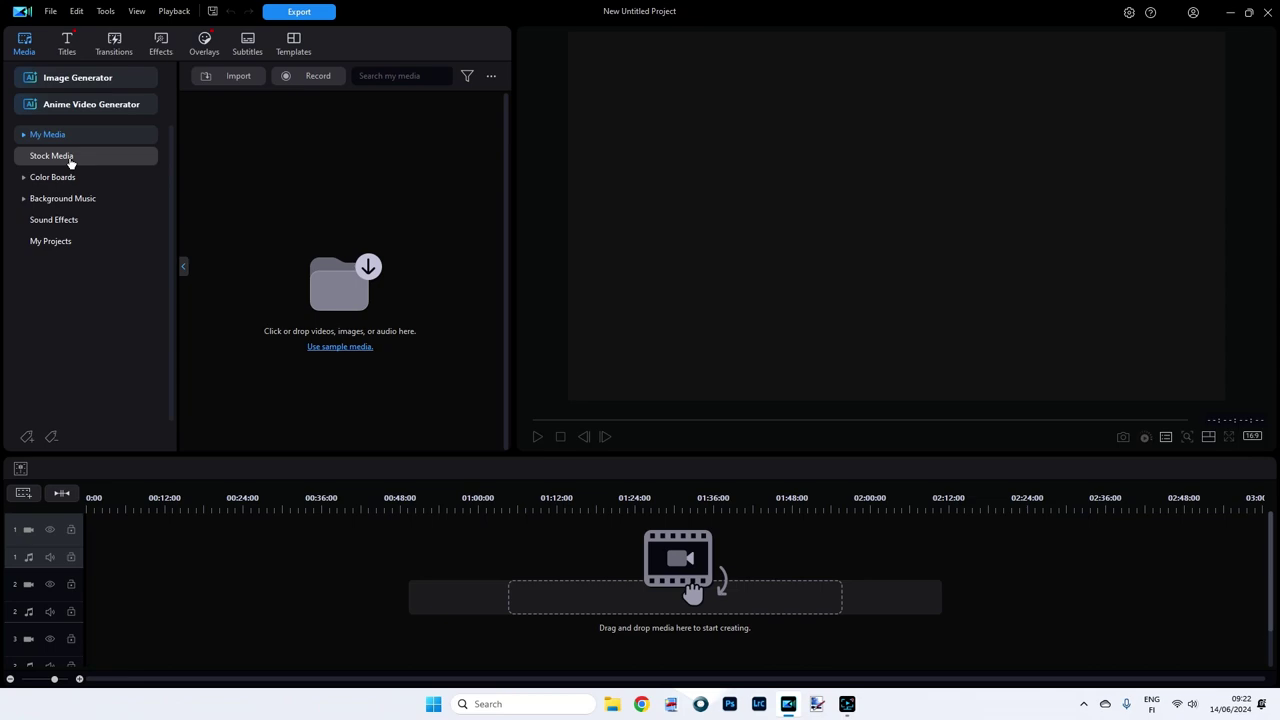
click(70, 160)
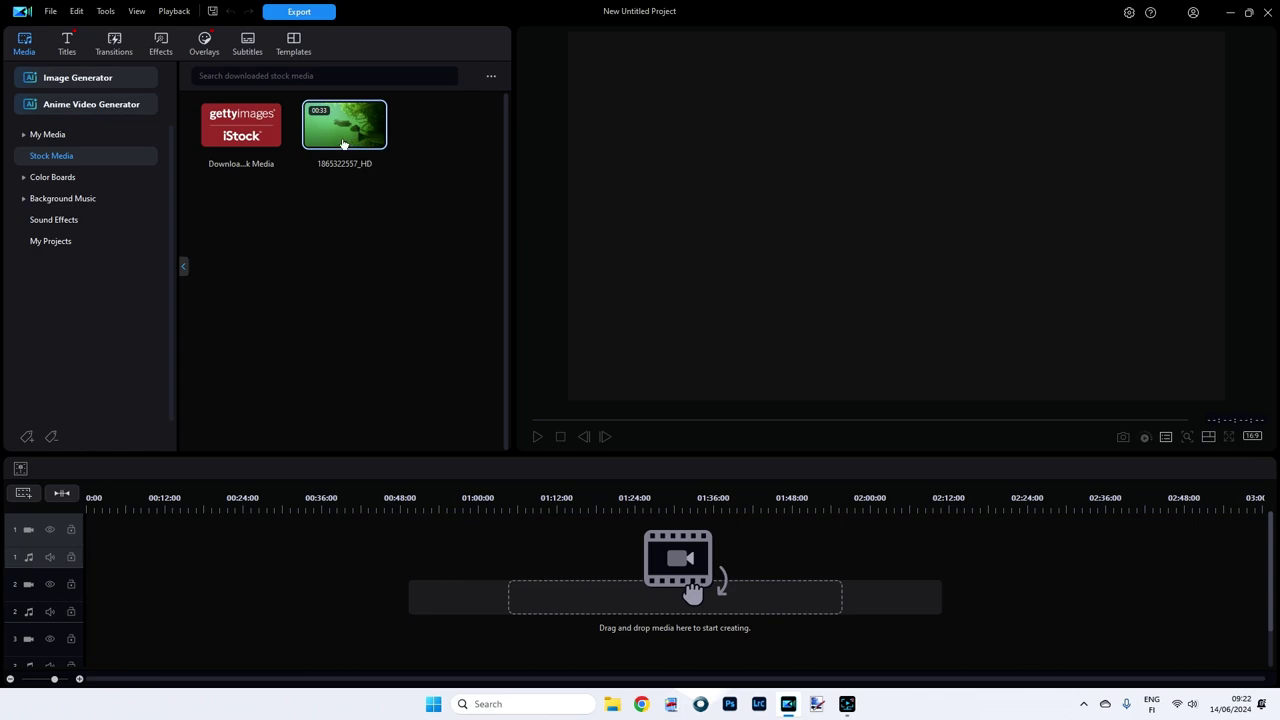
drag(350, 128, 87, 580)
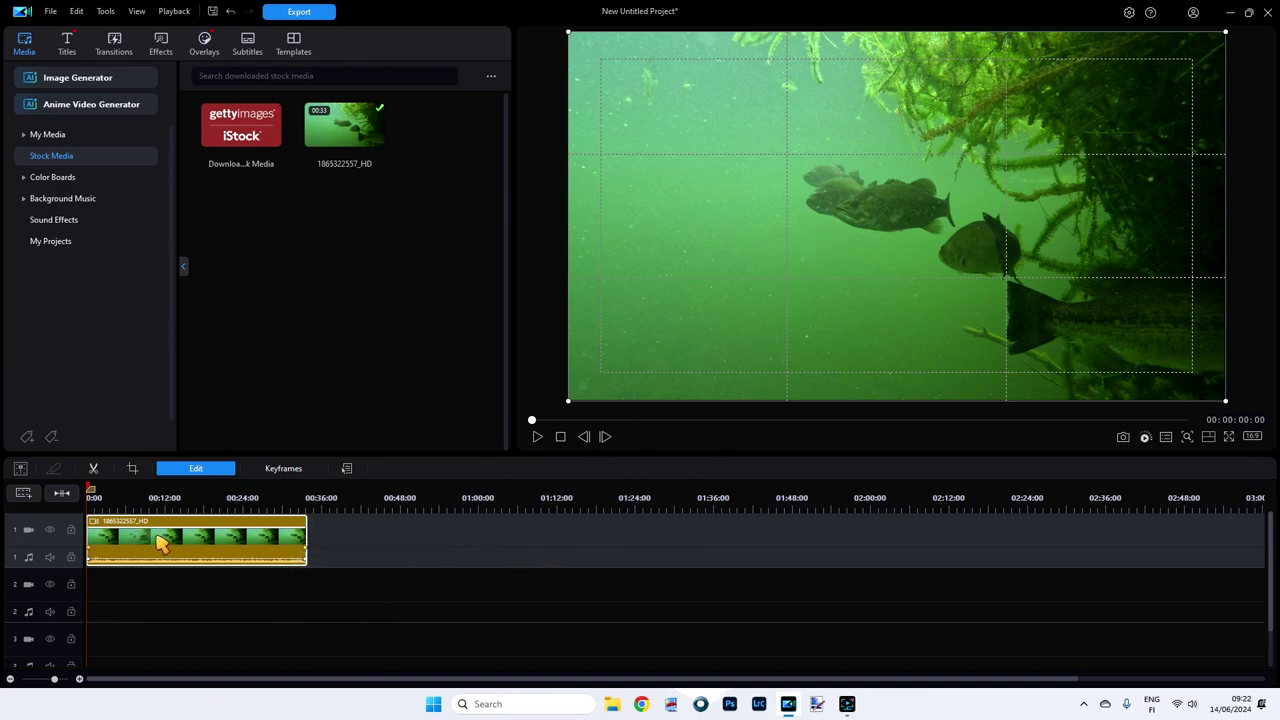
click(51, 558)
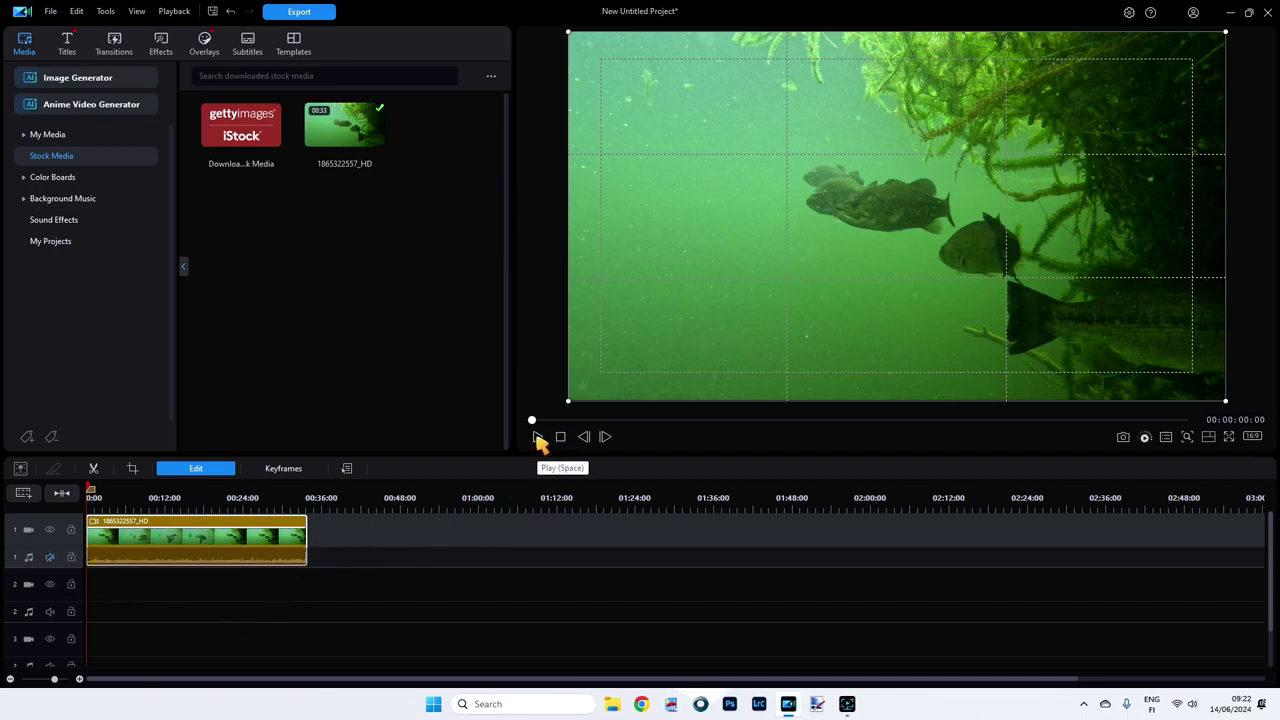
click(537, 438)
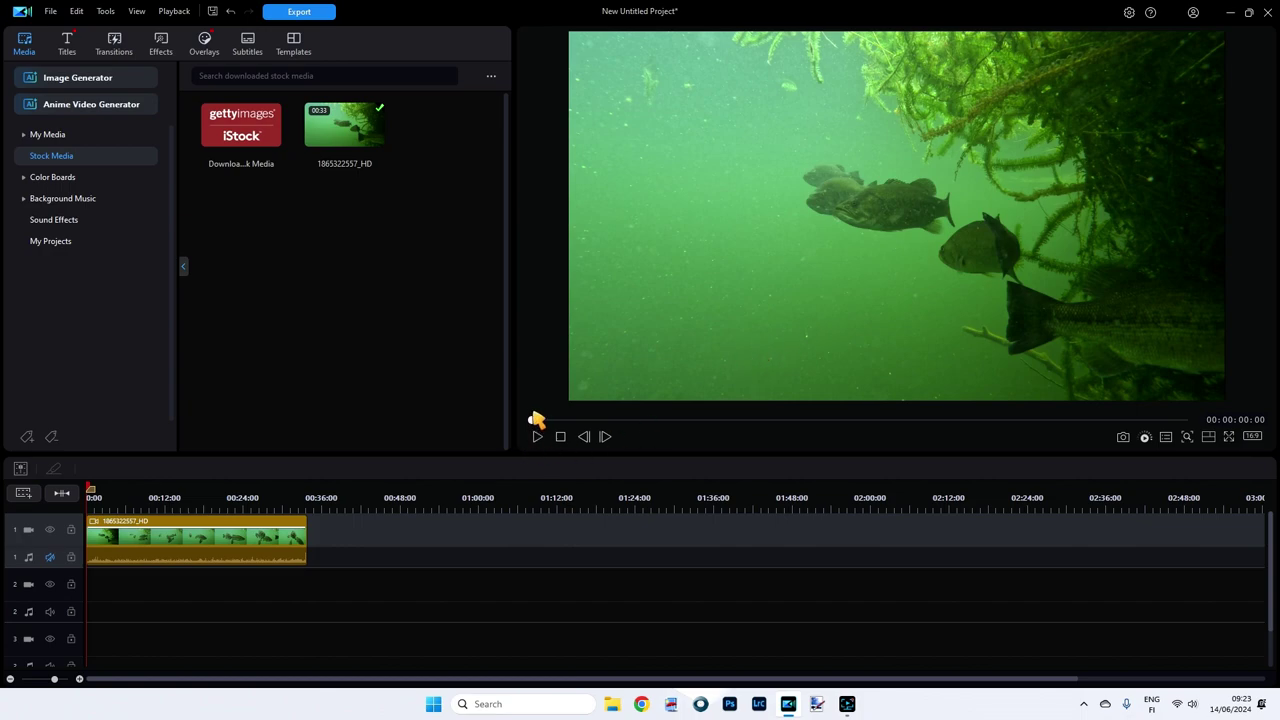
Step: Open the clip on track 1 in the Video Speed Designer, with the designer window maximized
click(185, 535)
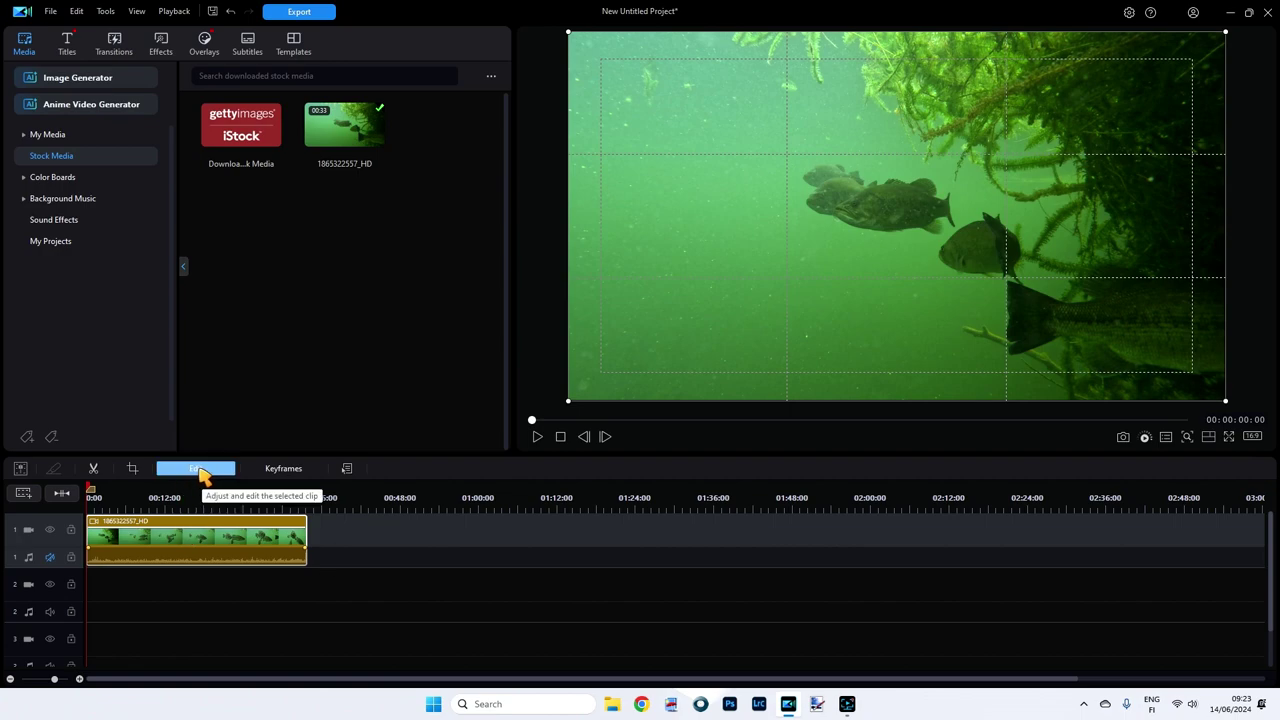
double_click(190, 532)
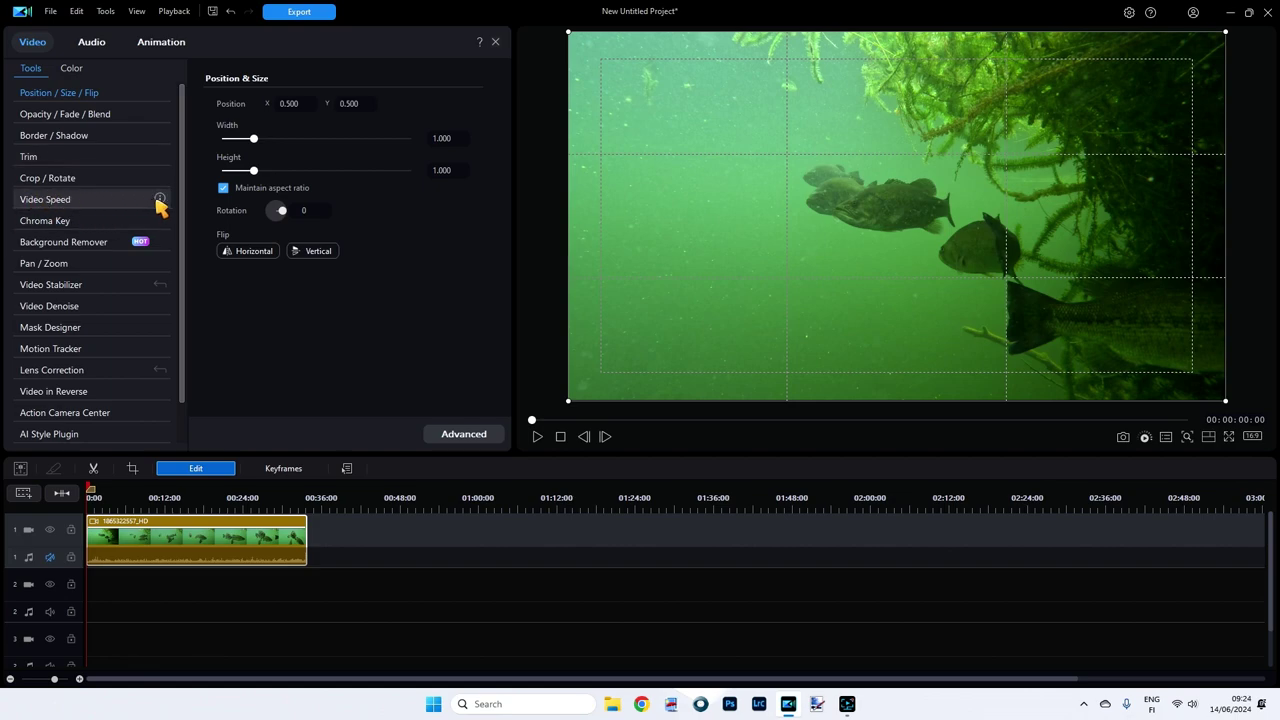
mouse_move(161, 200)
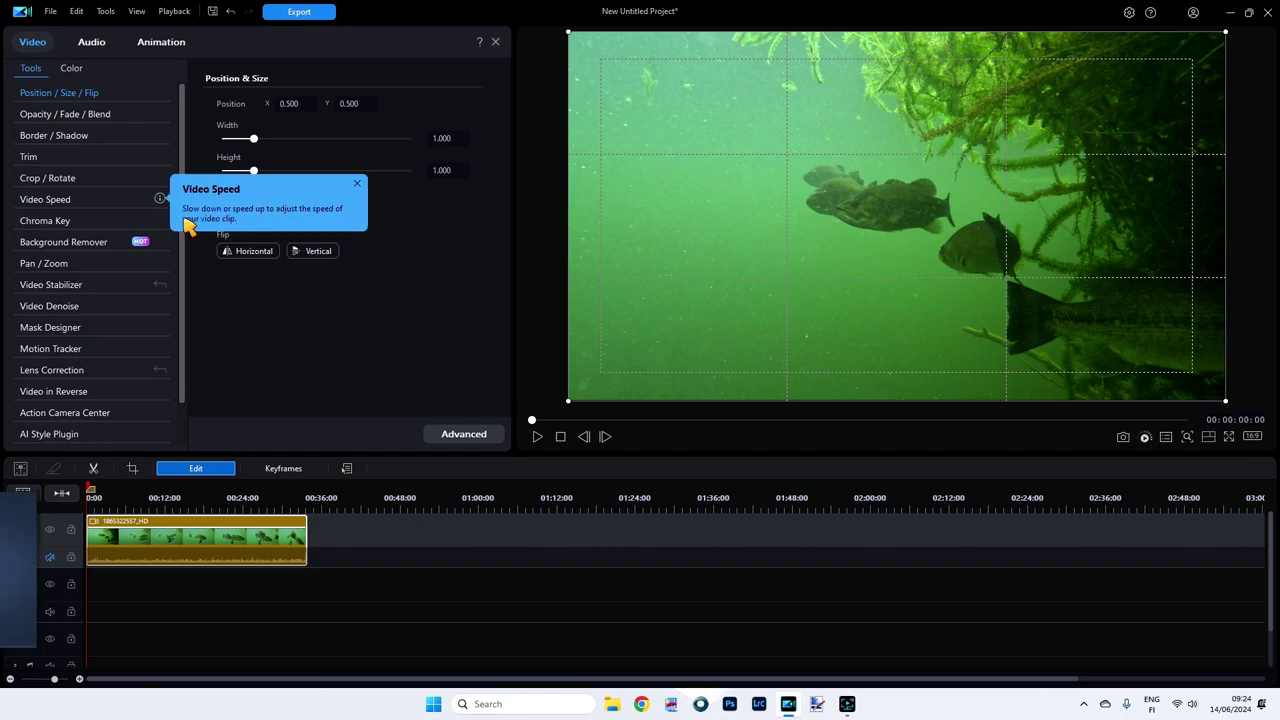
click(354, 185)
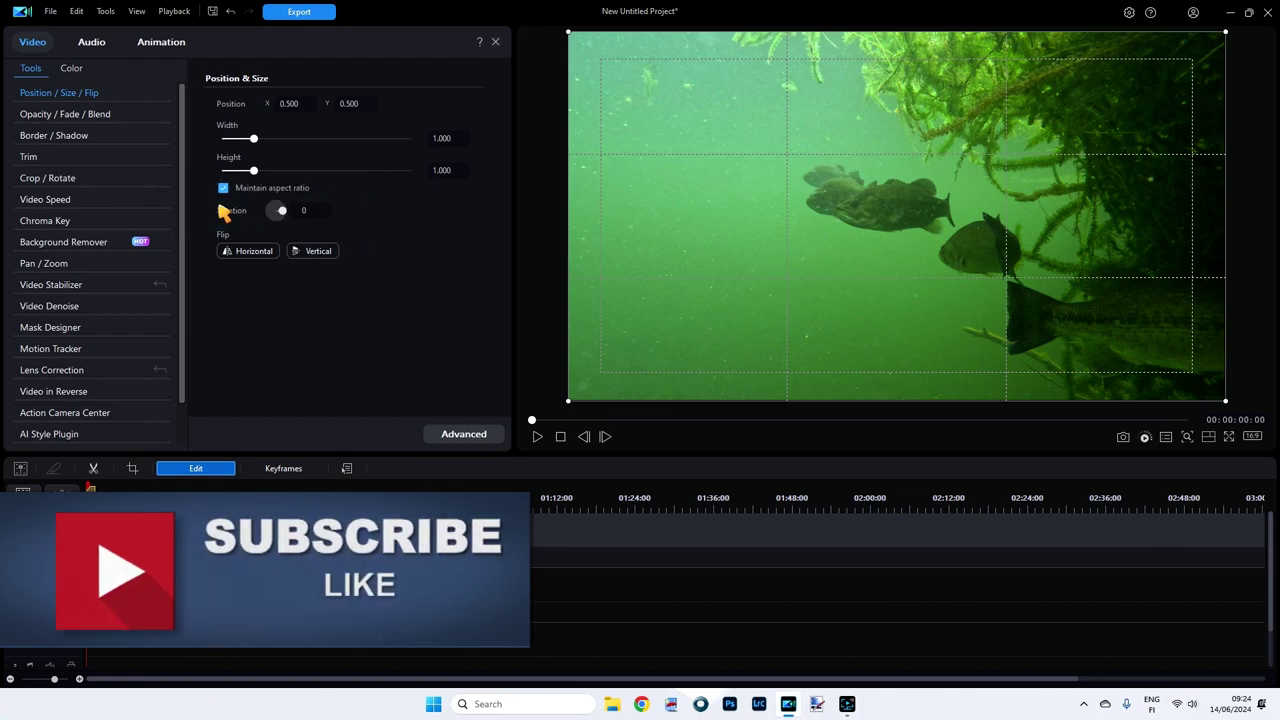
click(47, 203)
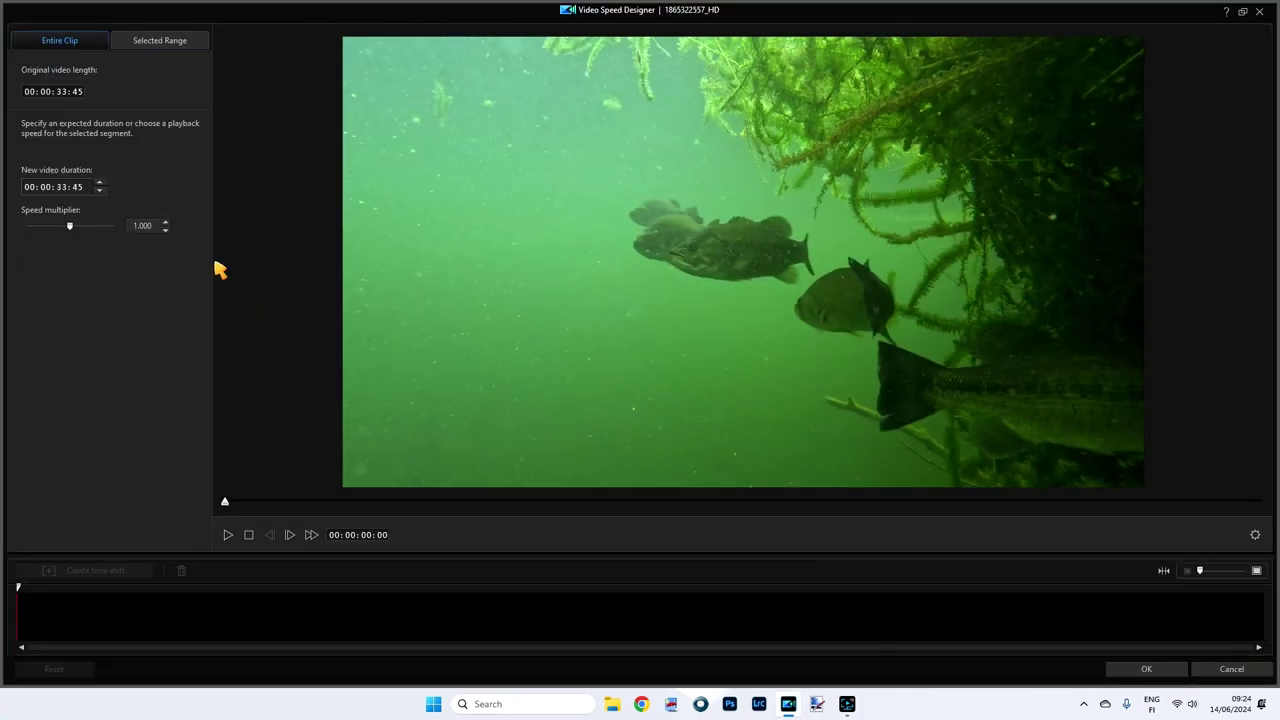
click(1243, 11)
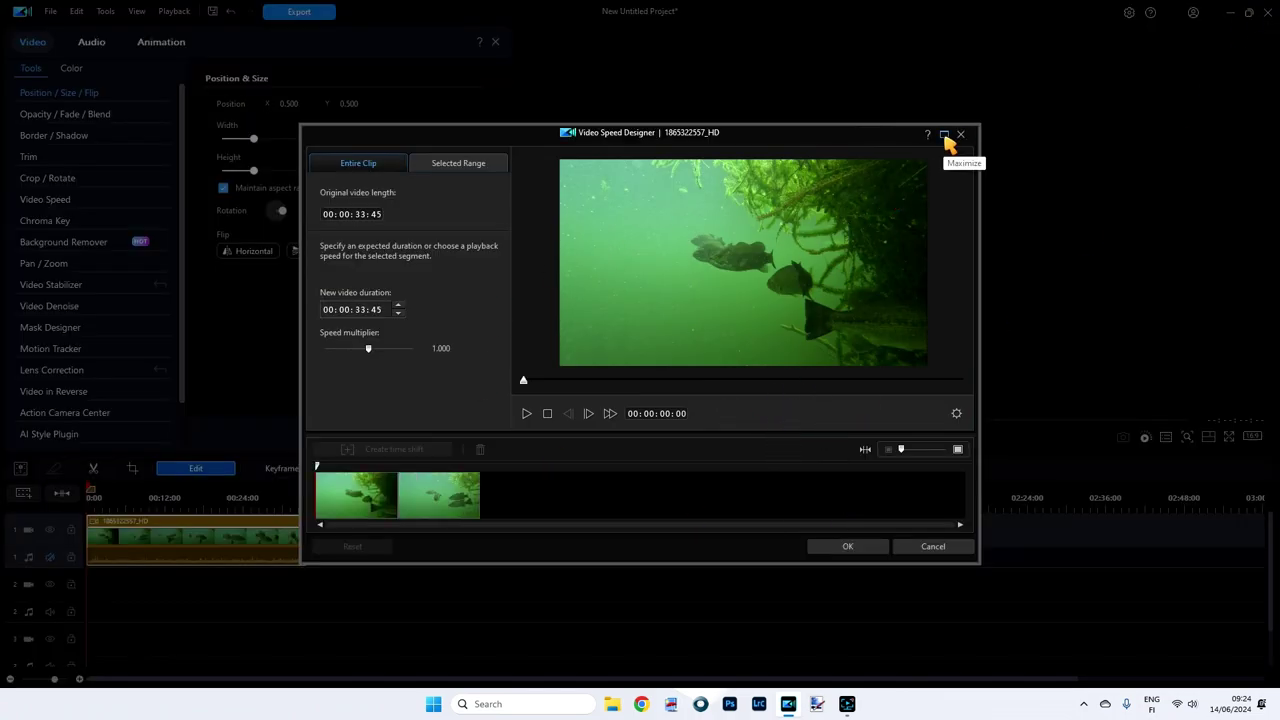
click(944, 135)
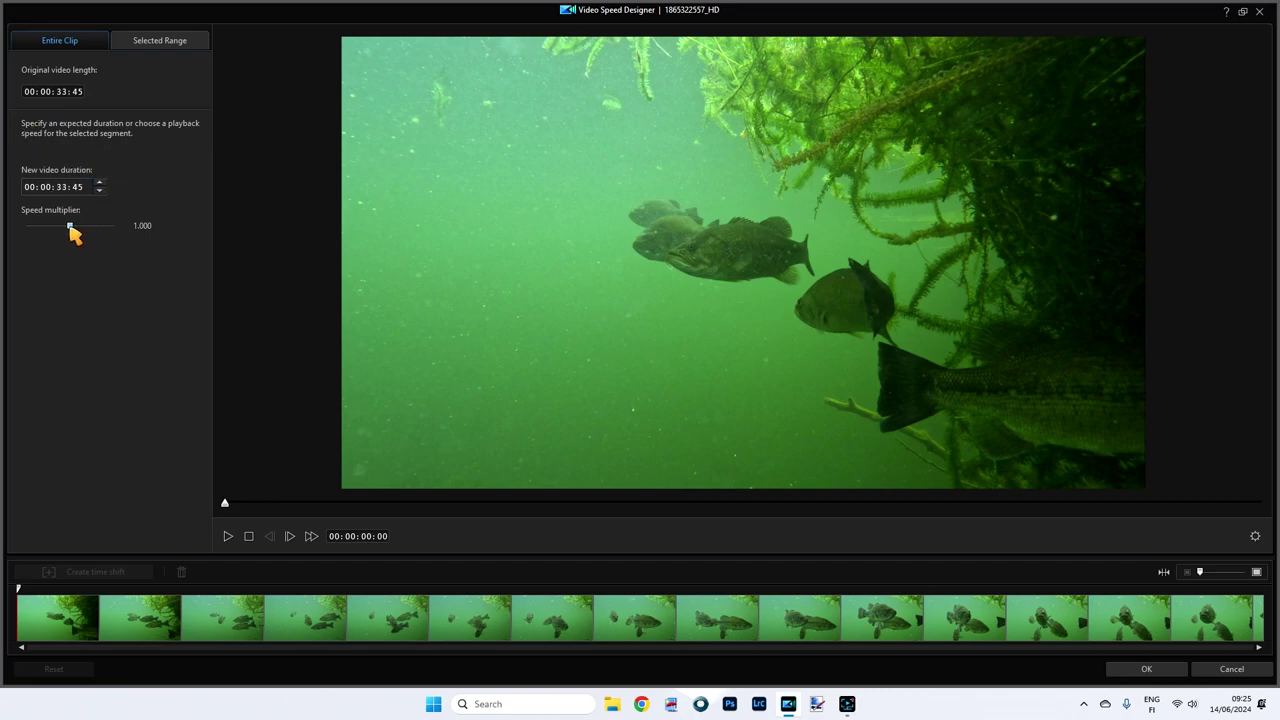
Step: Try a slower speed multiplier for the entire clip, and return it to 1
mouse_move(75, 229)
mouse_down()
mouse_move(89, 228)
mouse_move(51, 228)
mouse_move(63, 229)
mouse_up()
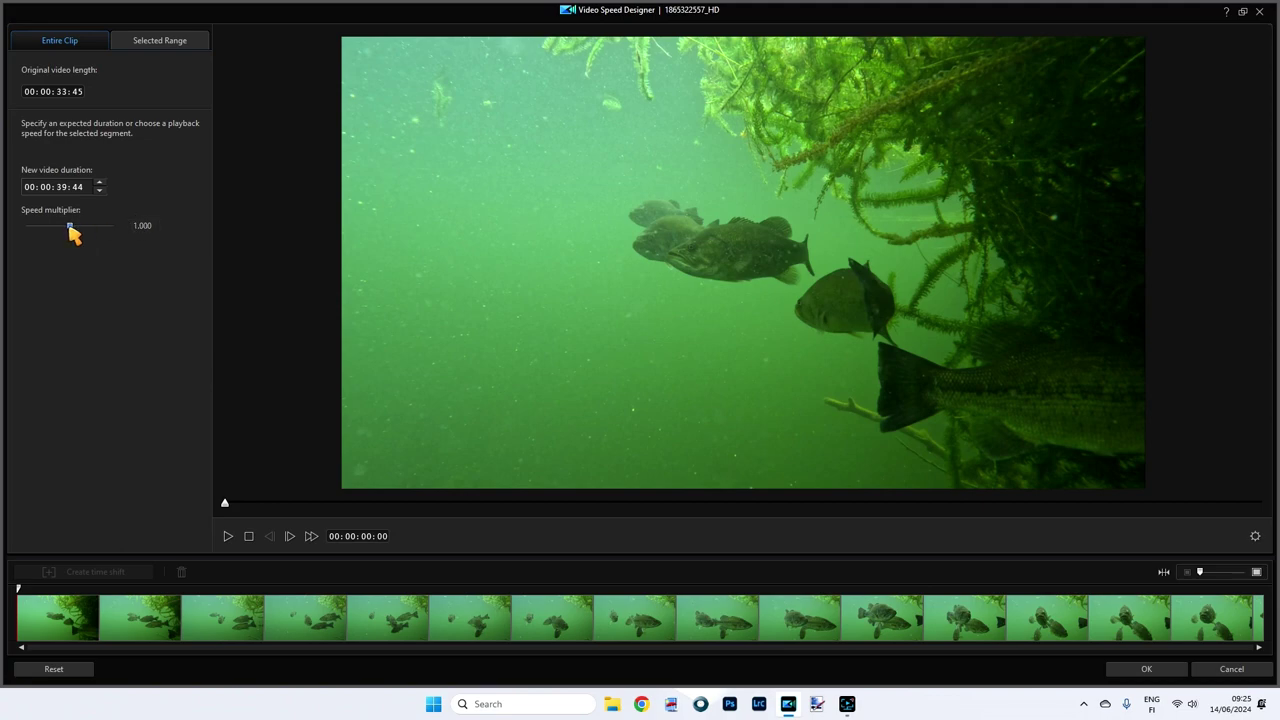
drag(72, 232, 72, 230)
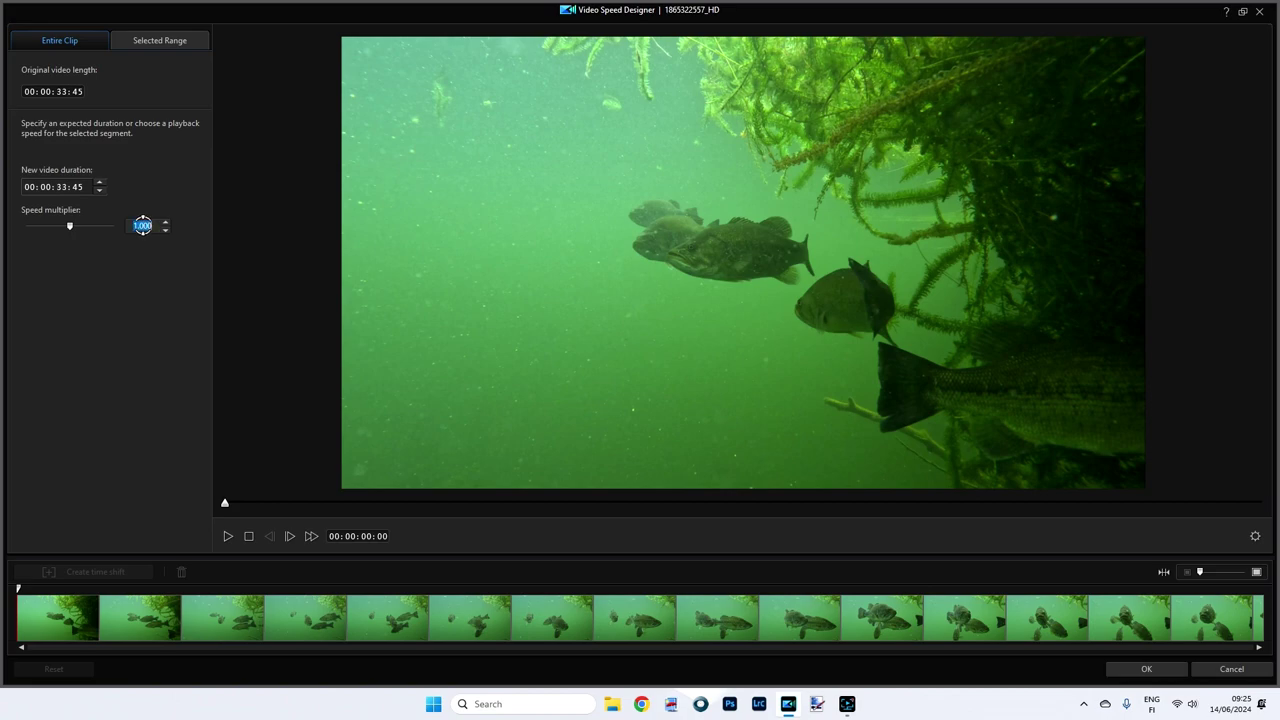
text(1)
mouse_move(19, 588)
mouse_down()
mouse_move(52, 588)
mouse_move(18, 589)
mouse_up()
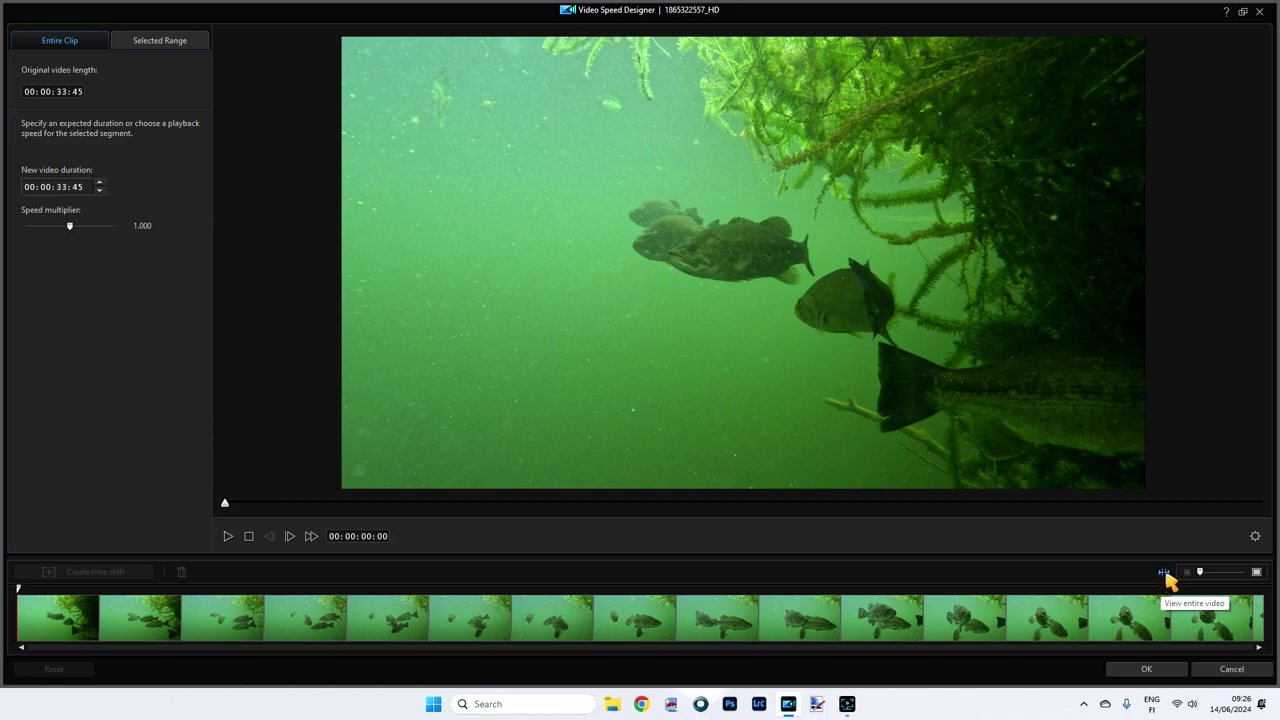
click(1244, 13)
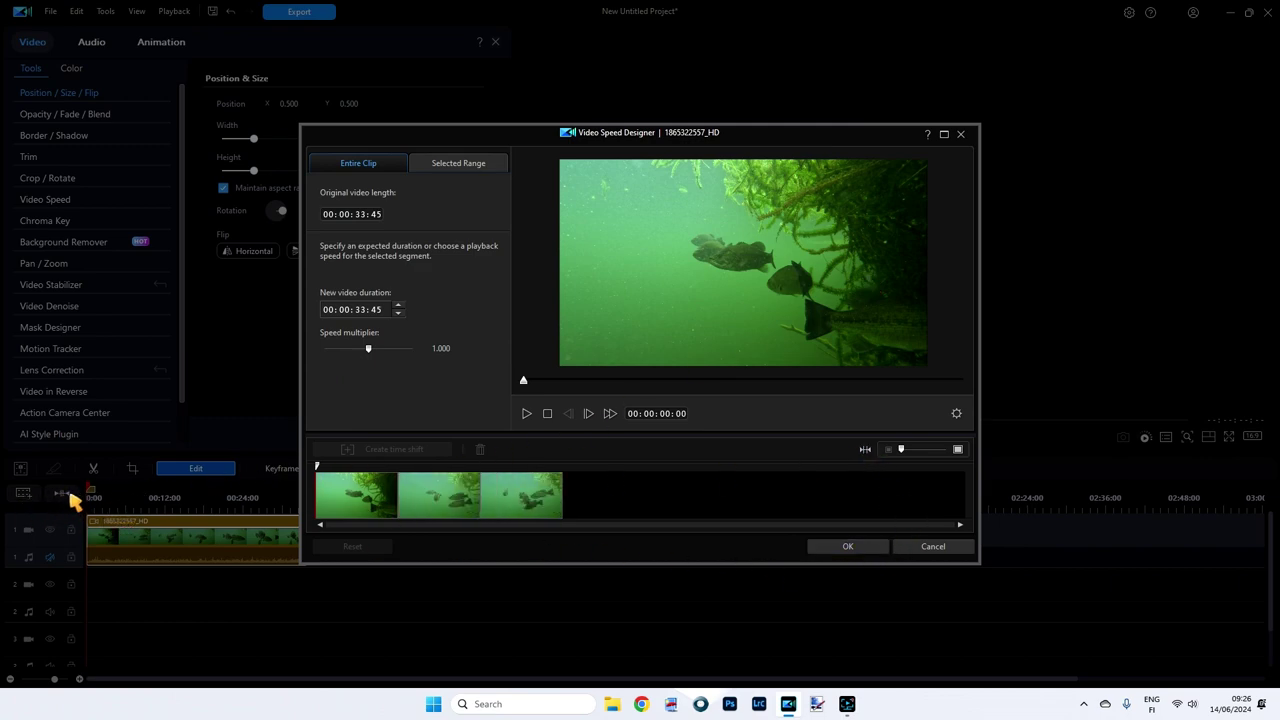
click(943, 133)
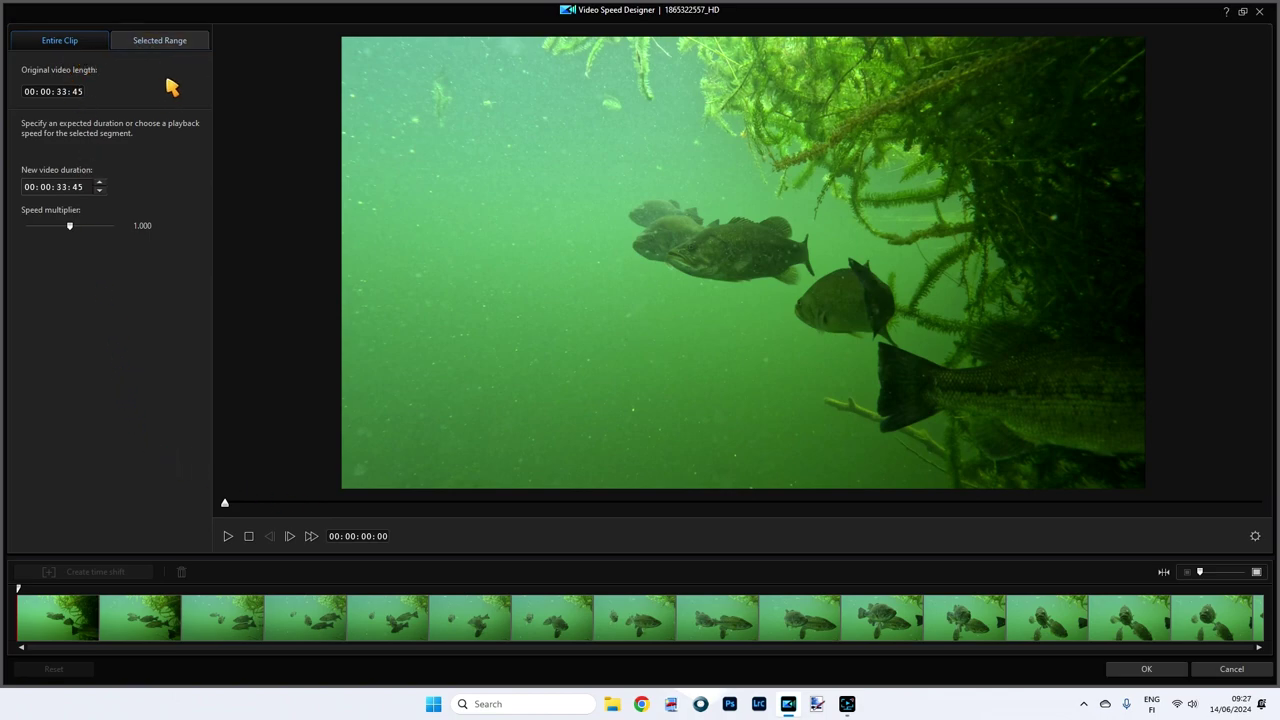
Step: Switch to speed editing for a selected range and read the help on creating a time shift
click(152, 46)
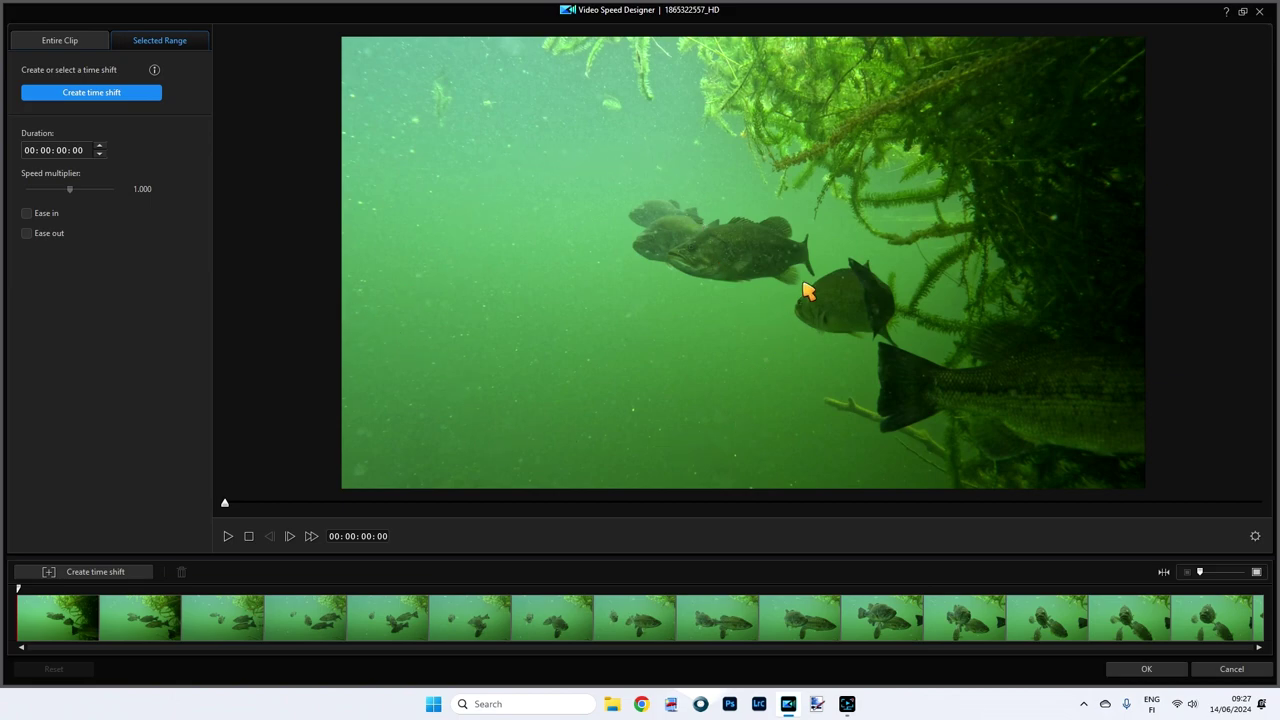
click(154, 70)
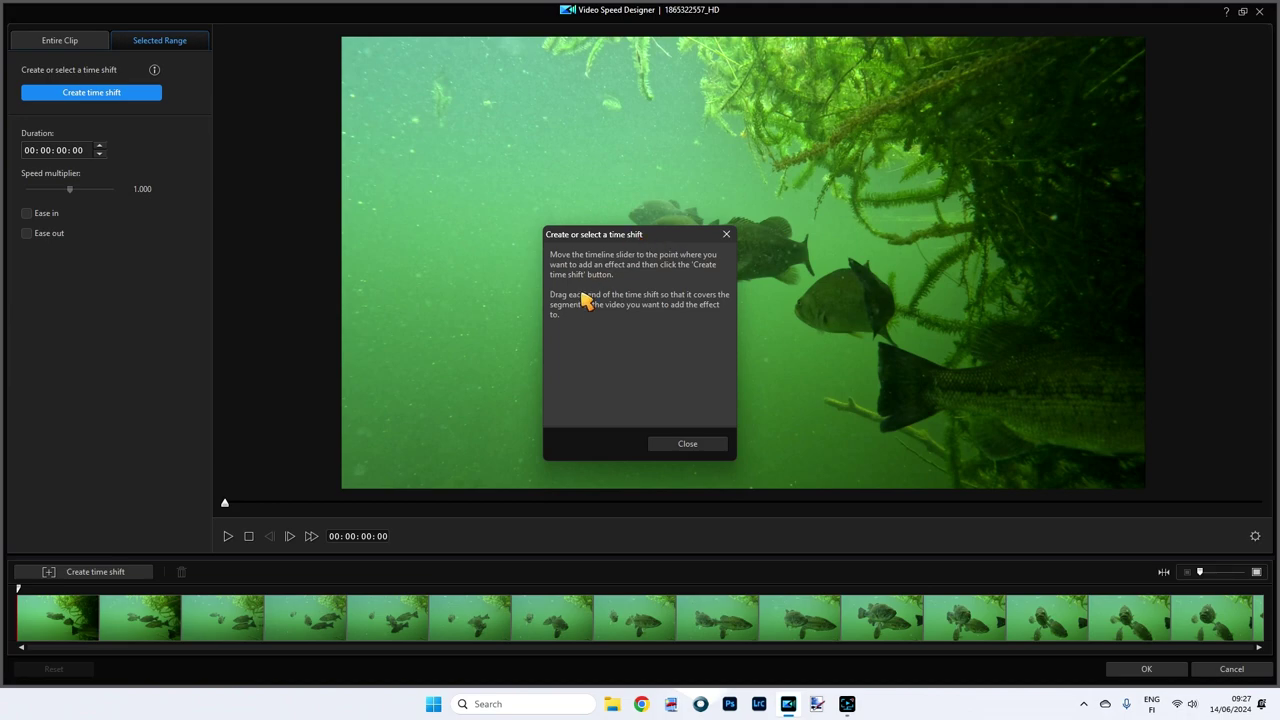
click(687, 446)
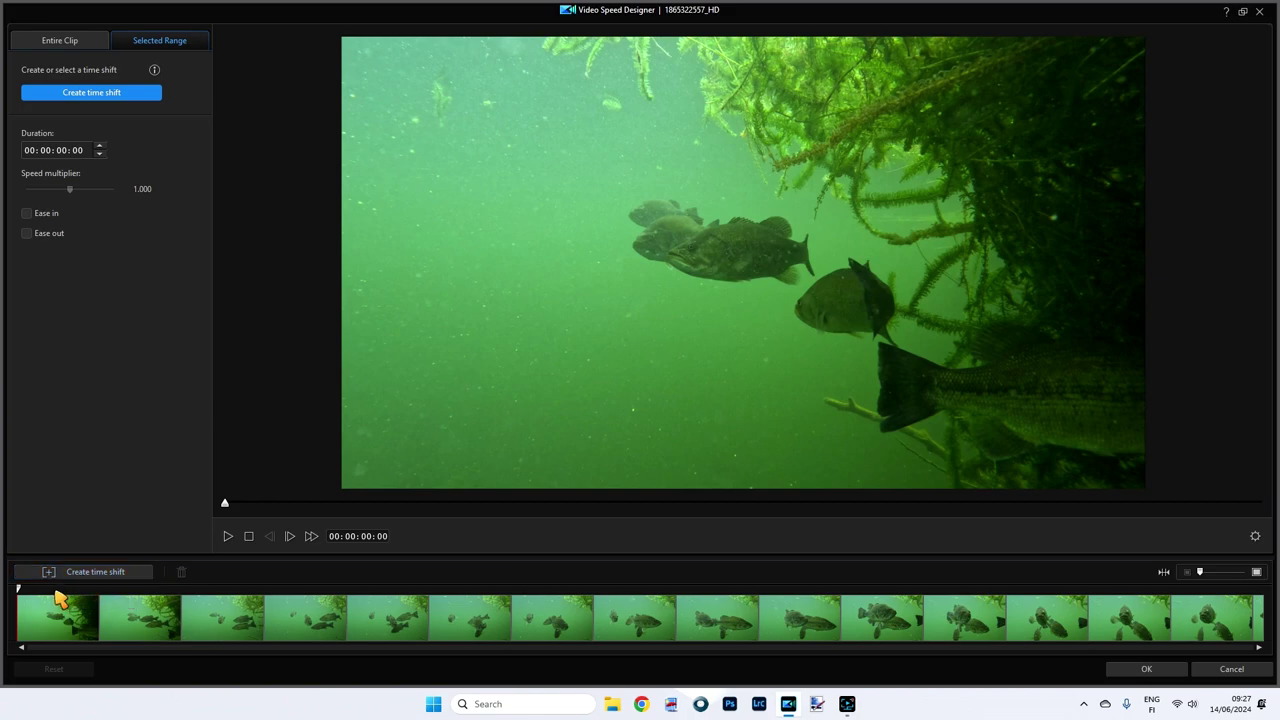
Step: Create a time shift starting at 00:00:09:00 and extend its end to 00:00:25:00
click(365, 536)
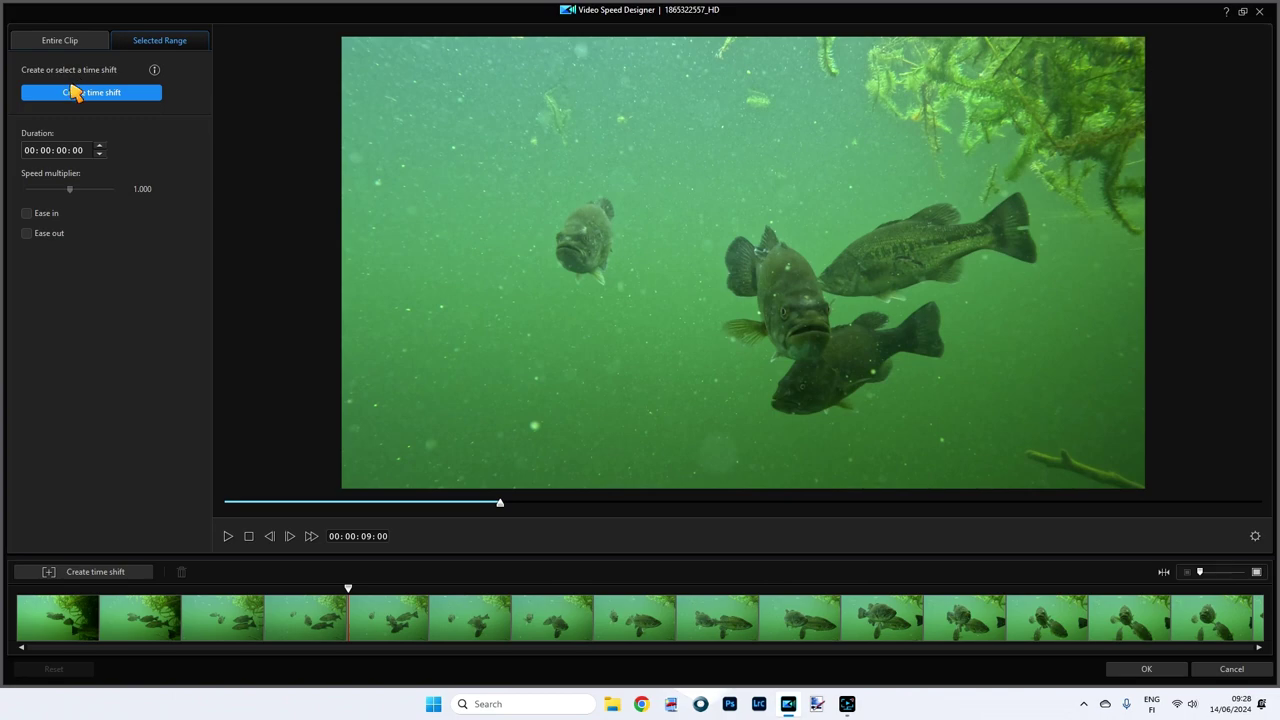
click(91, 577)
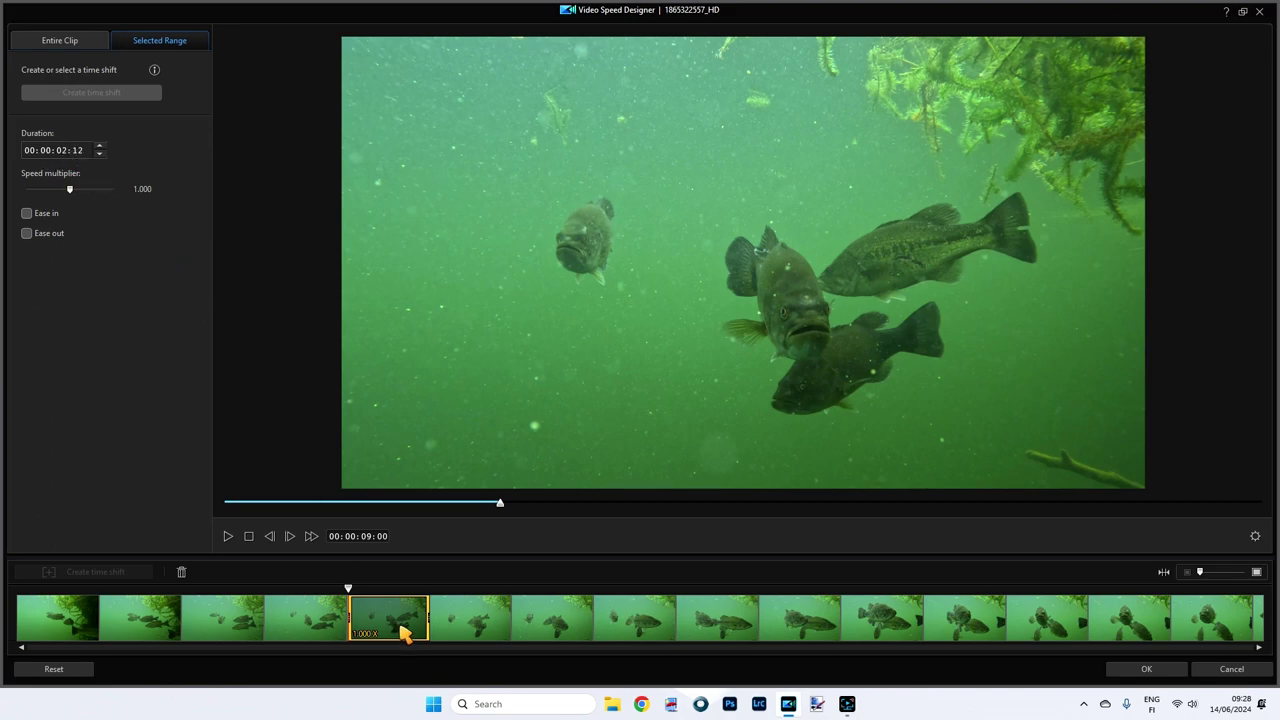
mouse_move(427, 615)
mouse_down()
mouse_move(383, 615)
mouse_move(430, 617)
mouse_up()
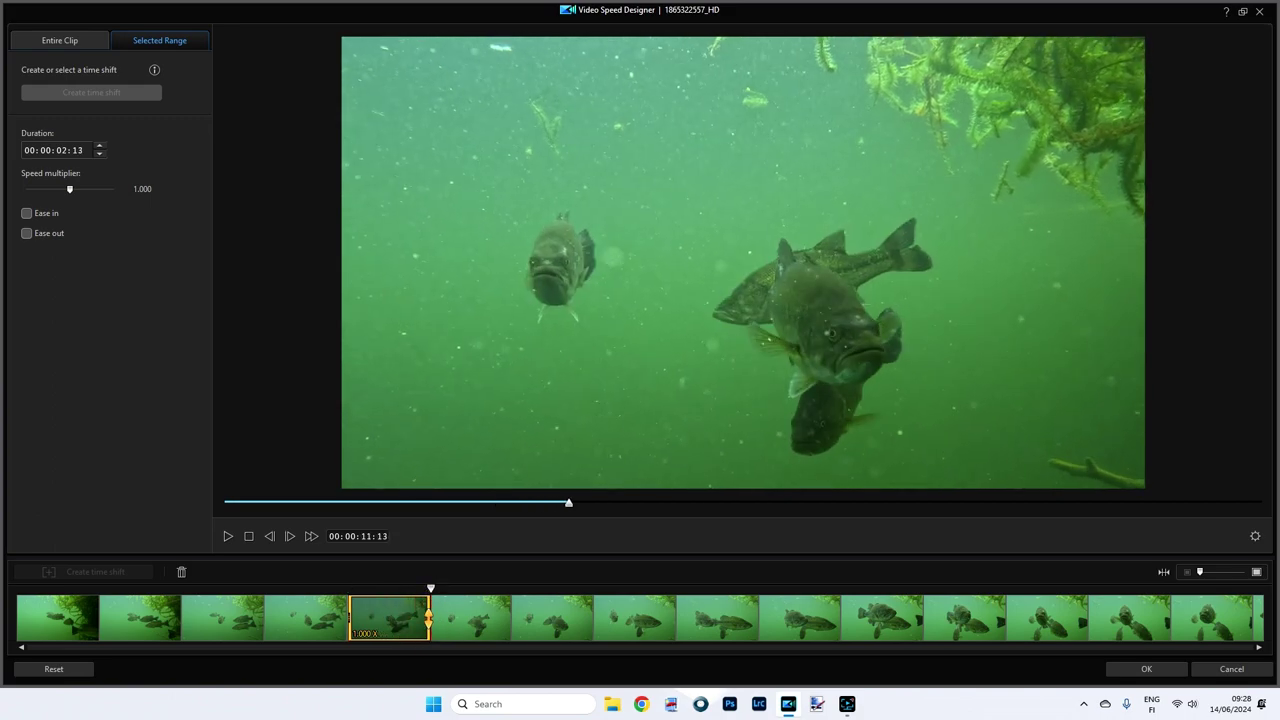
drag(429, 617, 936, 617)
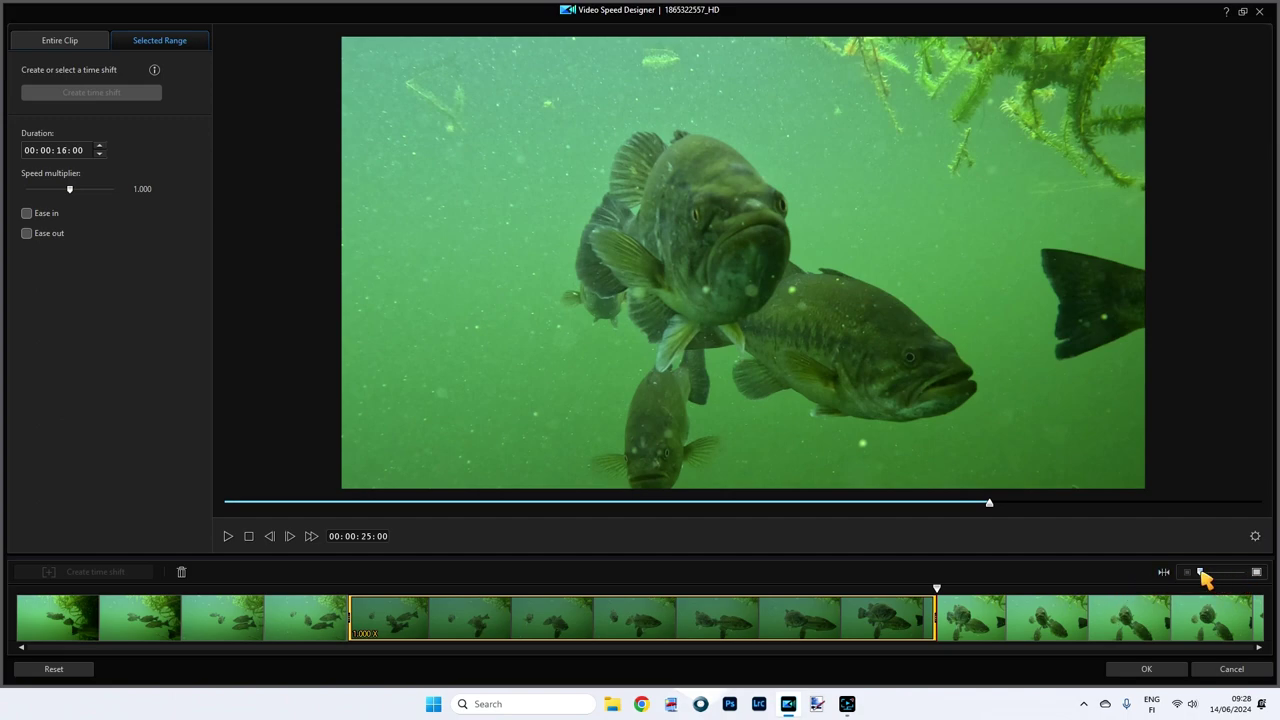
drag(1202, 574, 1218, 575)
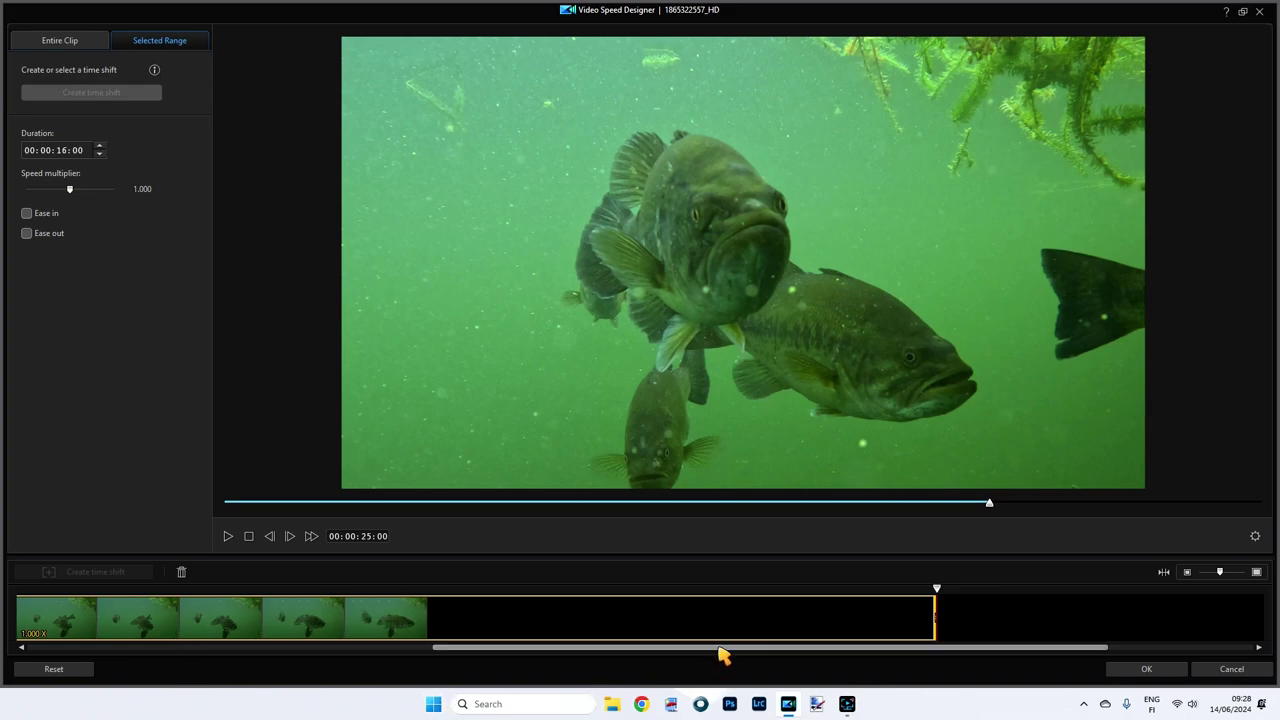
drag(720, 655, 586, 651)
drag(590, 652, 592, 651)
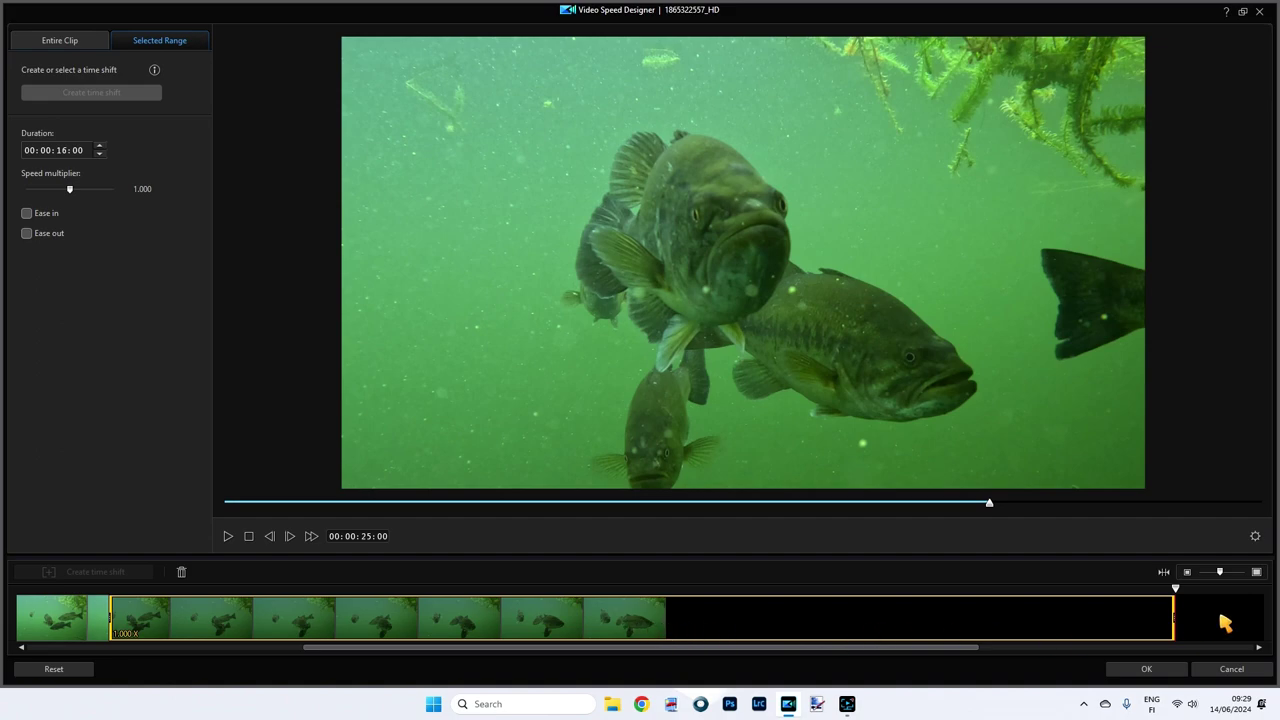
drag(1221, 575, 1174, 584)
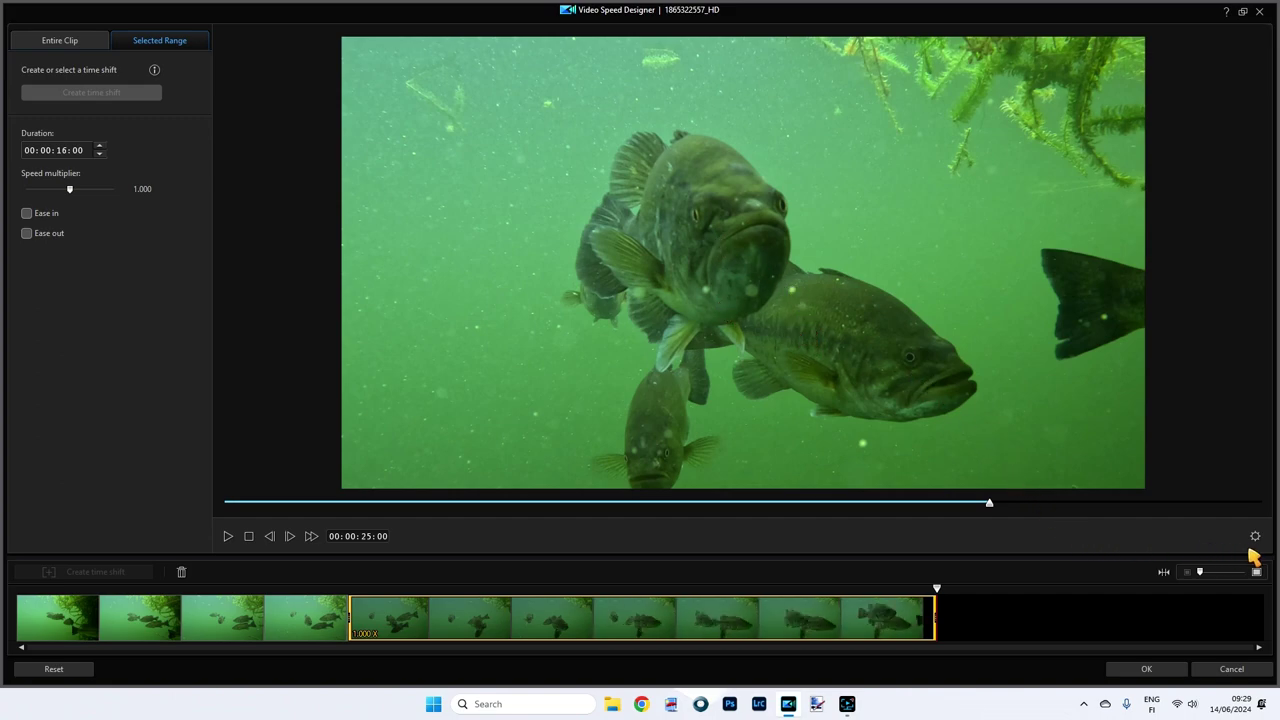
Step: Examine the designer's audio and interpolation settings, including which speeds support interpolation, without applying any change
click(1255, 537)
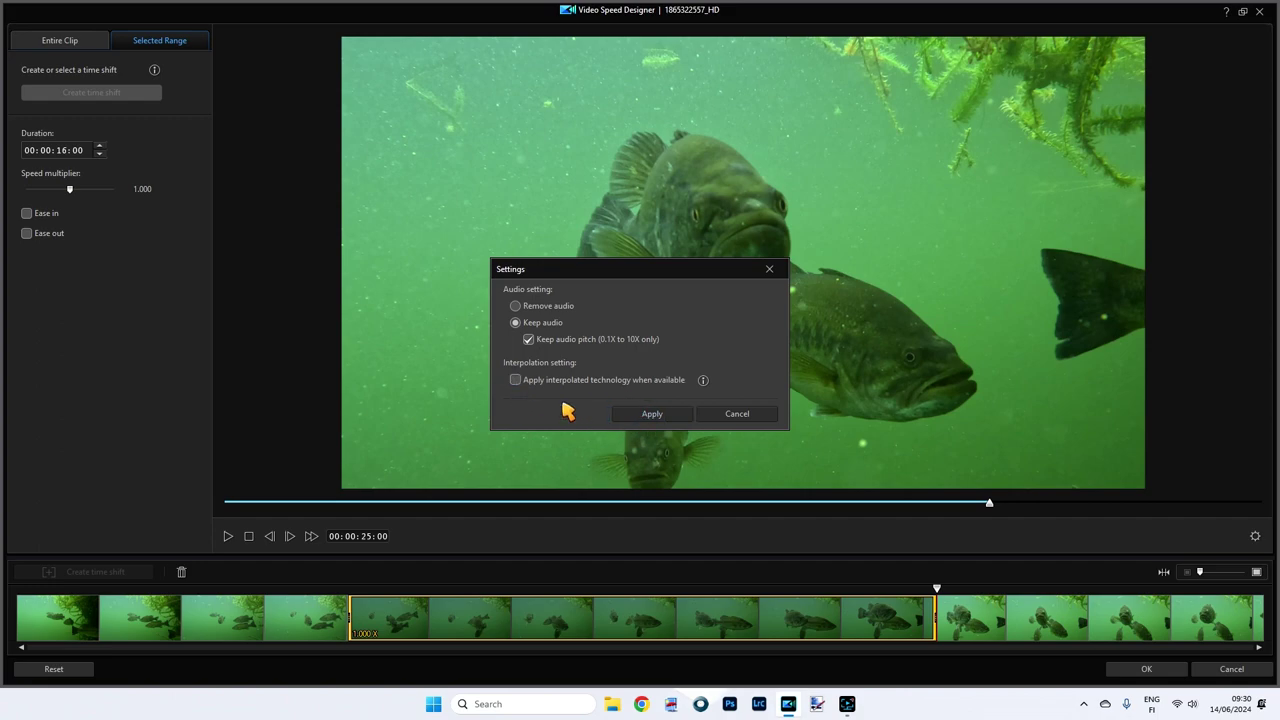
click(705, 385)
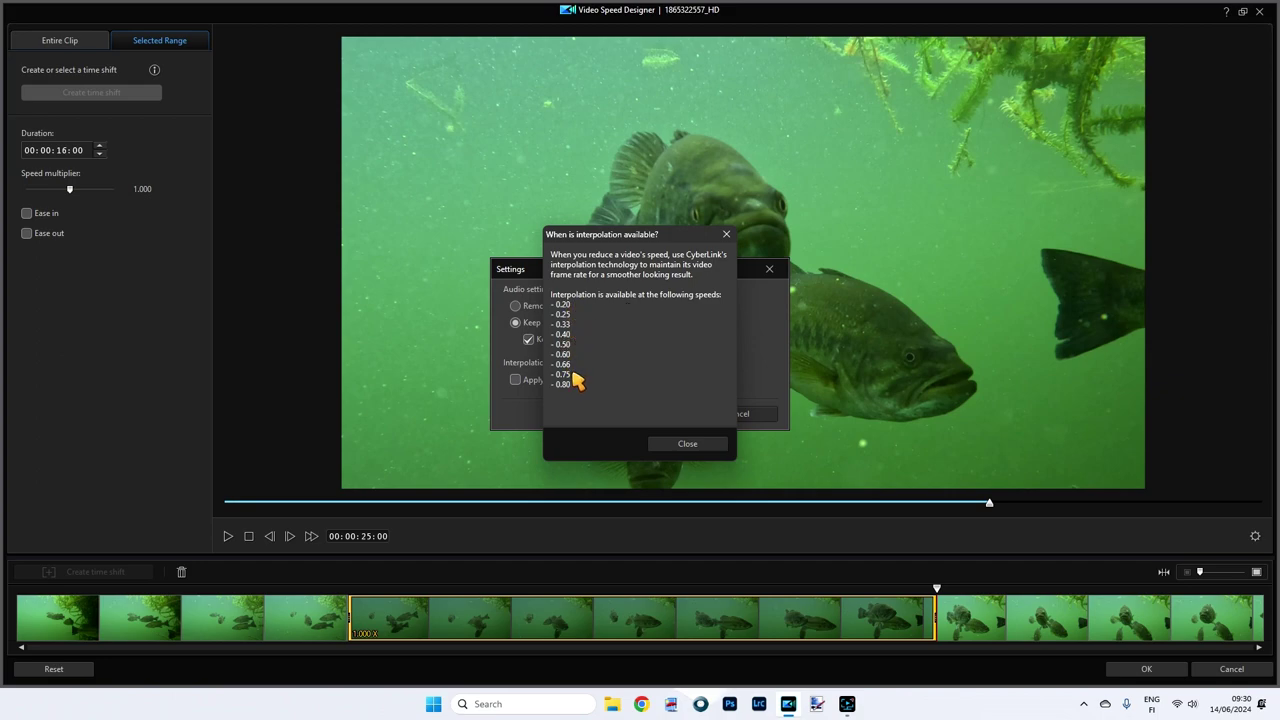
click(695, 447)
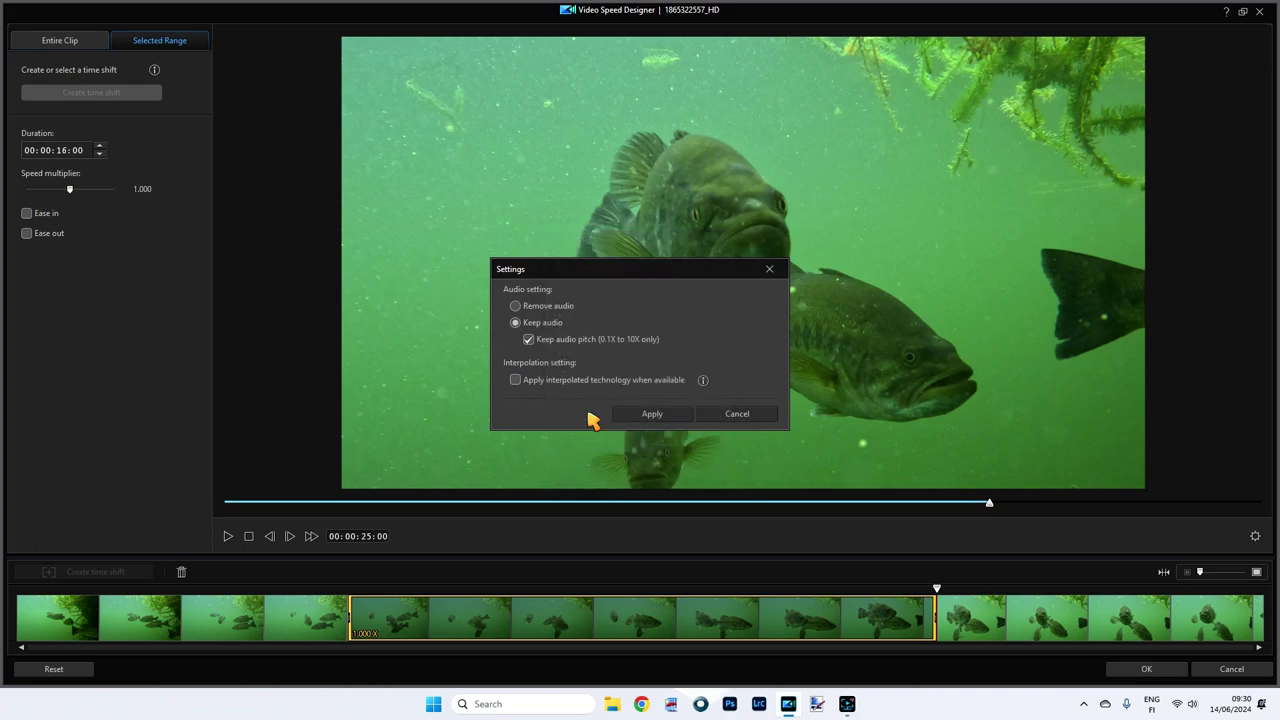
click(731, 417)
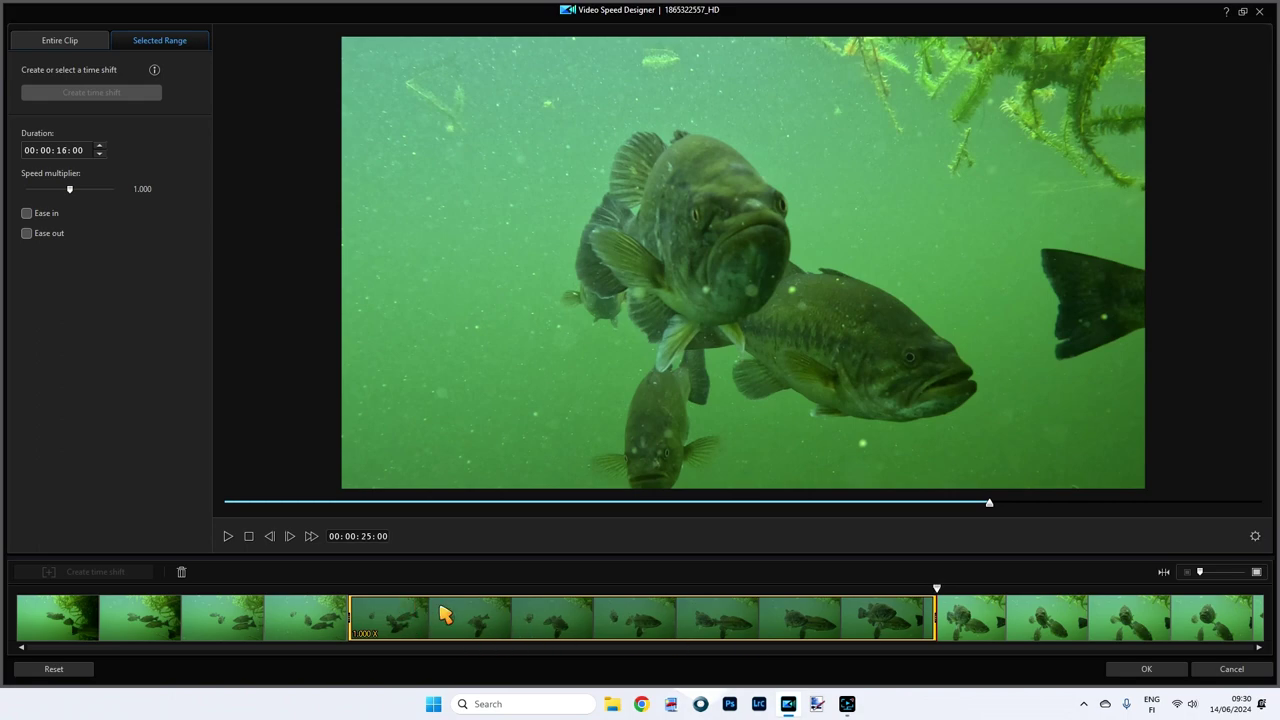
Step: Set the time shift's speed multiplier to about 9.450 and play the clip from about 00:00:07:45
drag(937, 587, 389, 588)
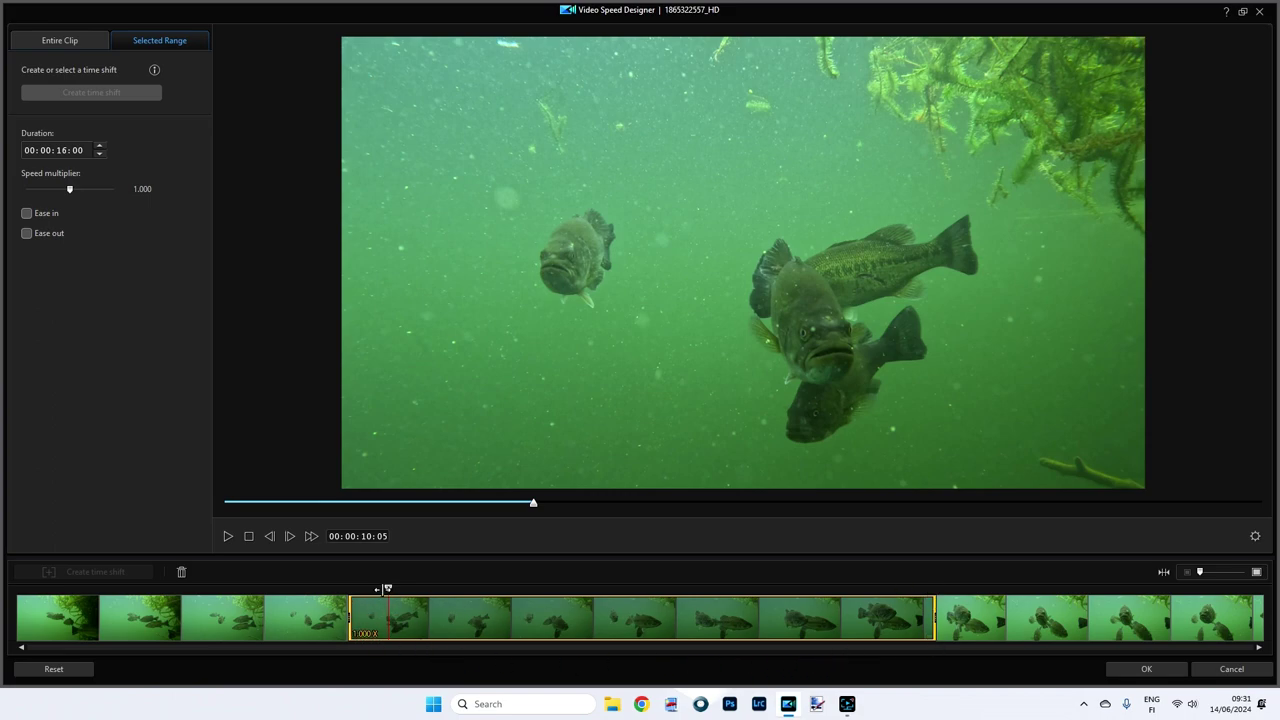
drag(388, 586, 360, 586)
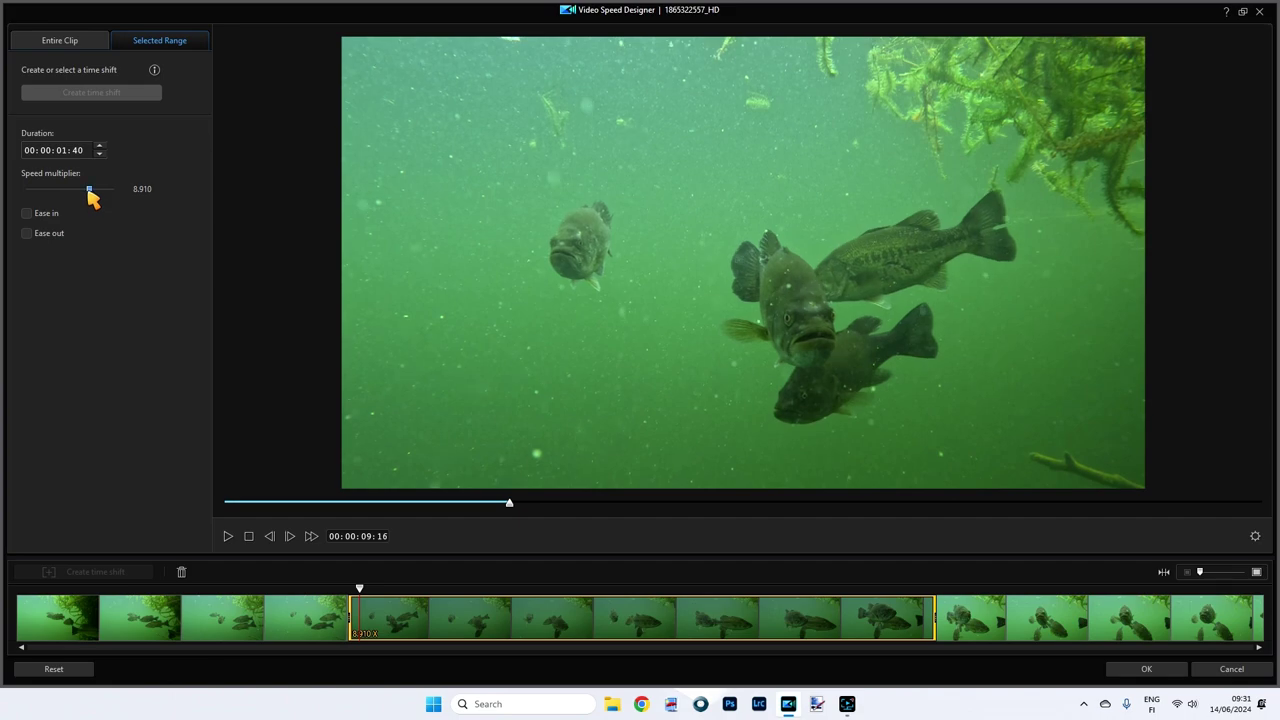
drag(90, 197, 85, 180)
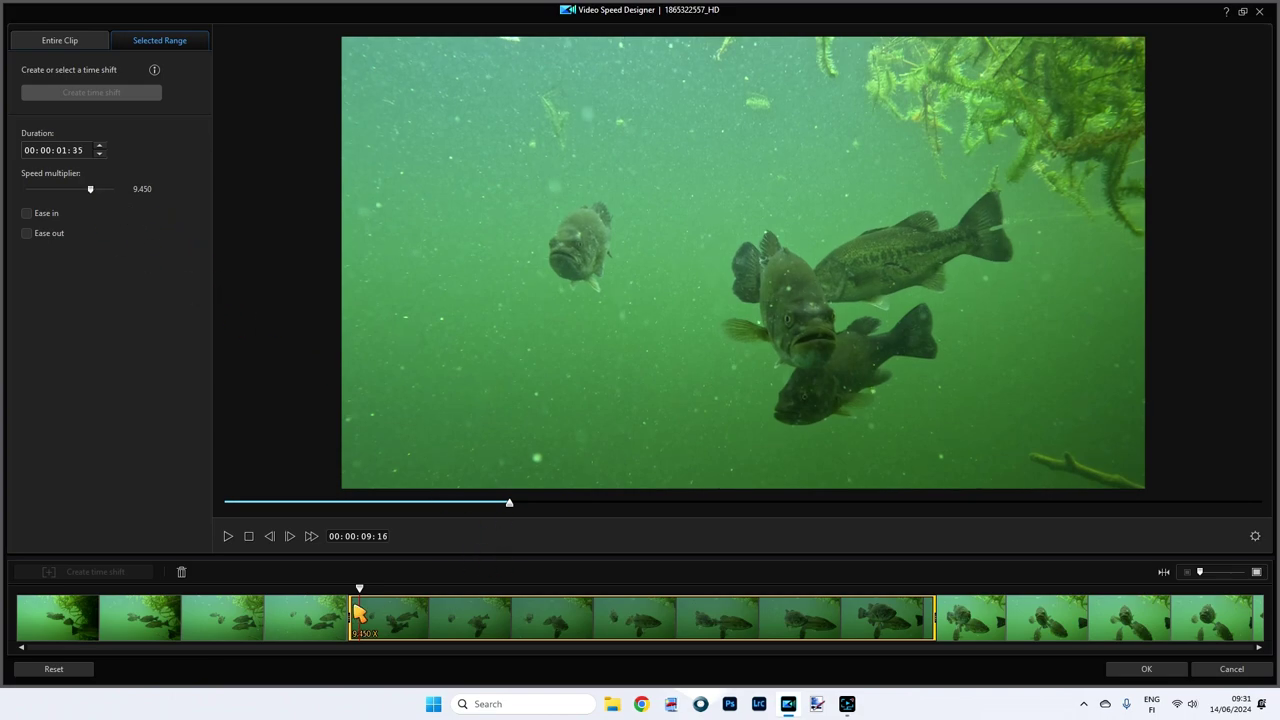
drag(316, 589, 307, 588)
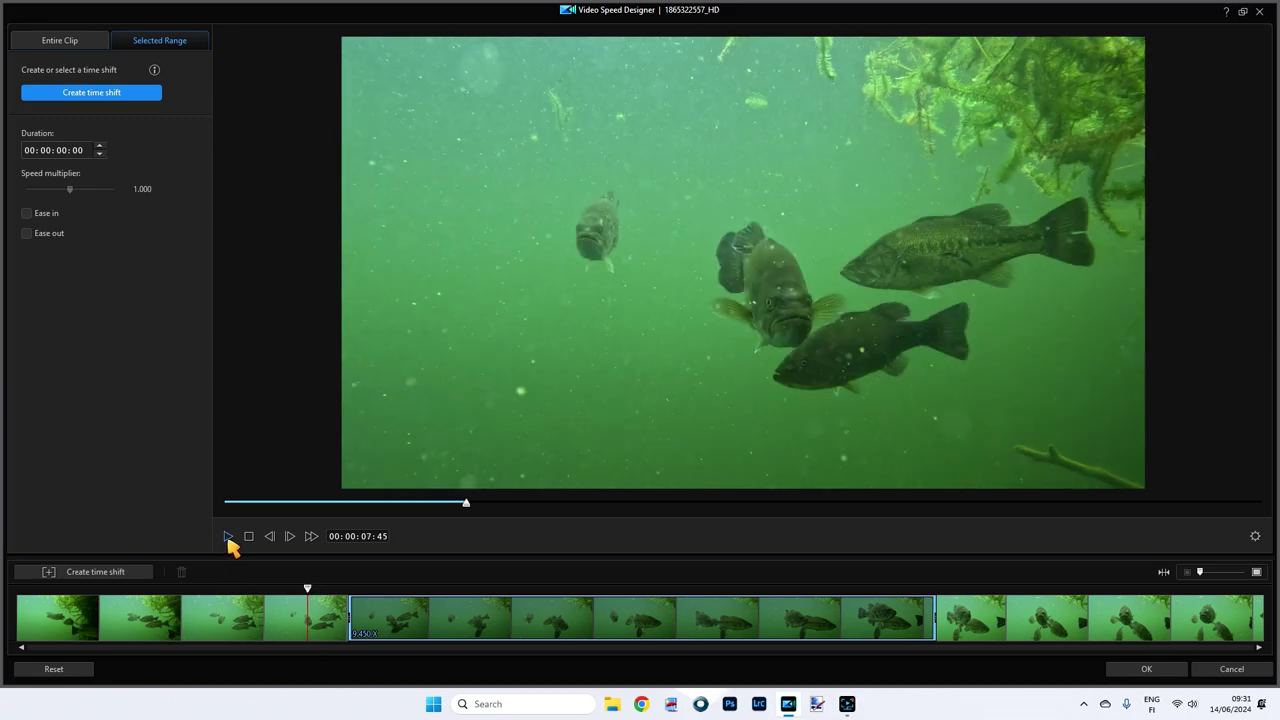
click(228, 537)
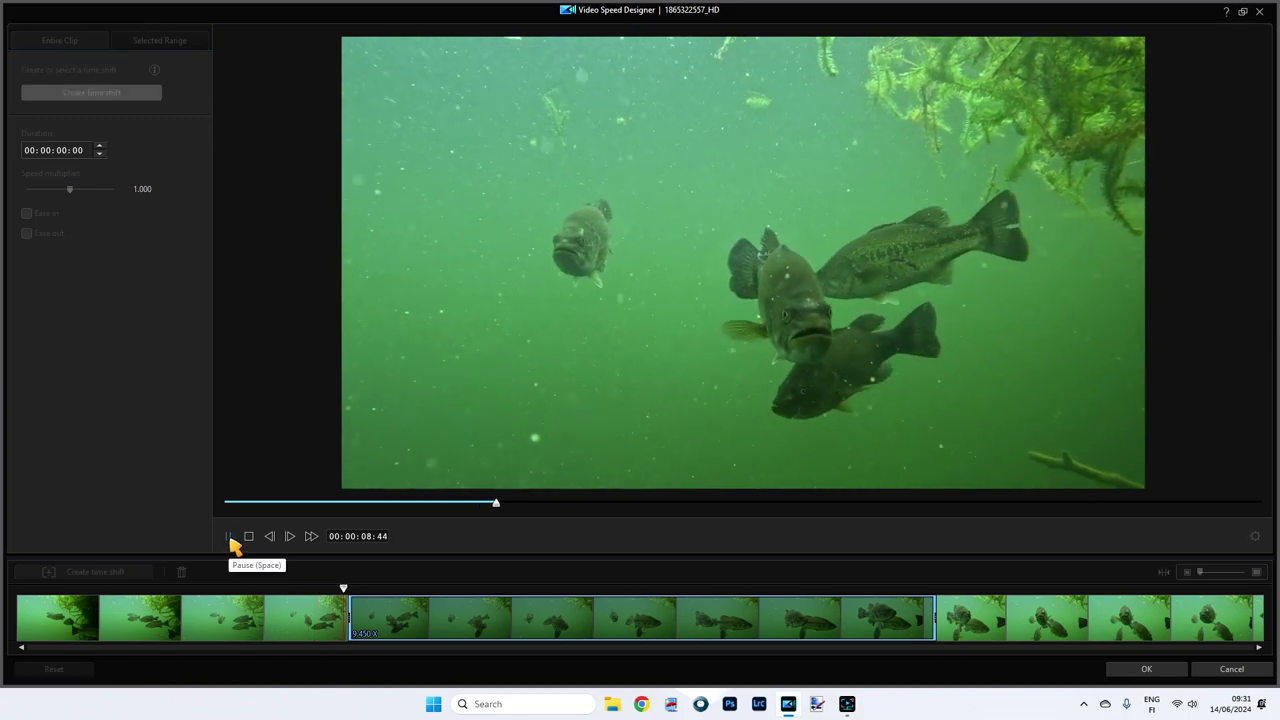
Step: Stop playback, return to 00:00:07:35, and select the time shift to inspect its frames up to 00:00:14:01
click(230, 540)
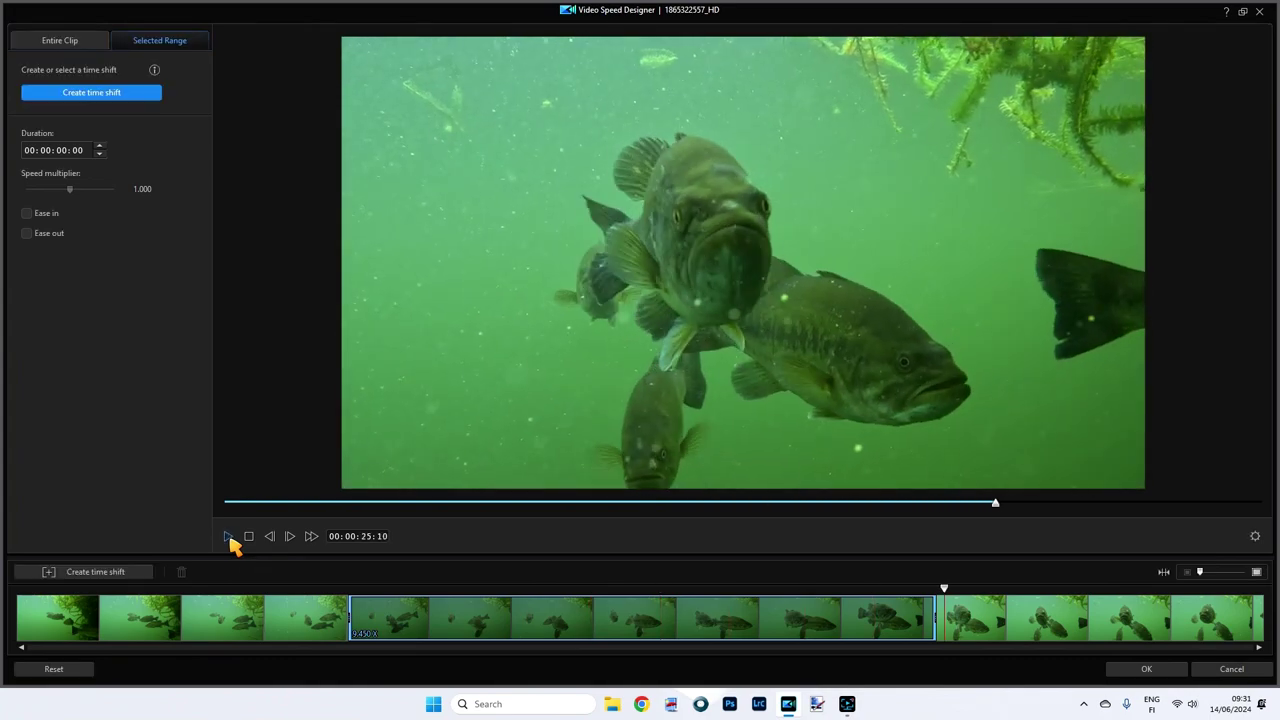
drag(944, 588, 300, 590)
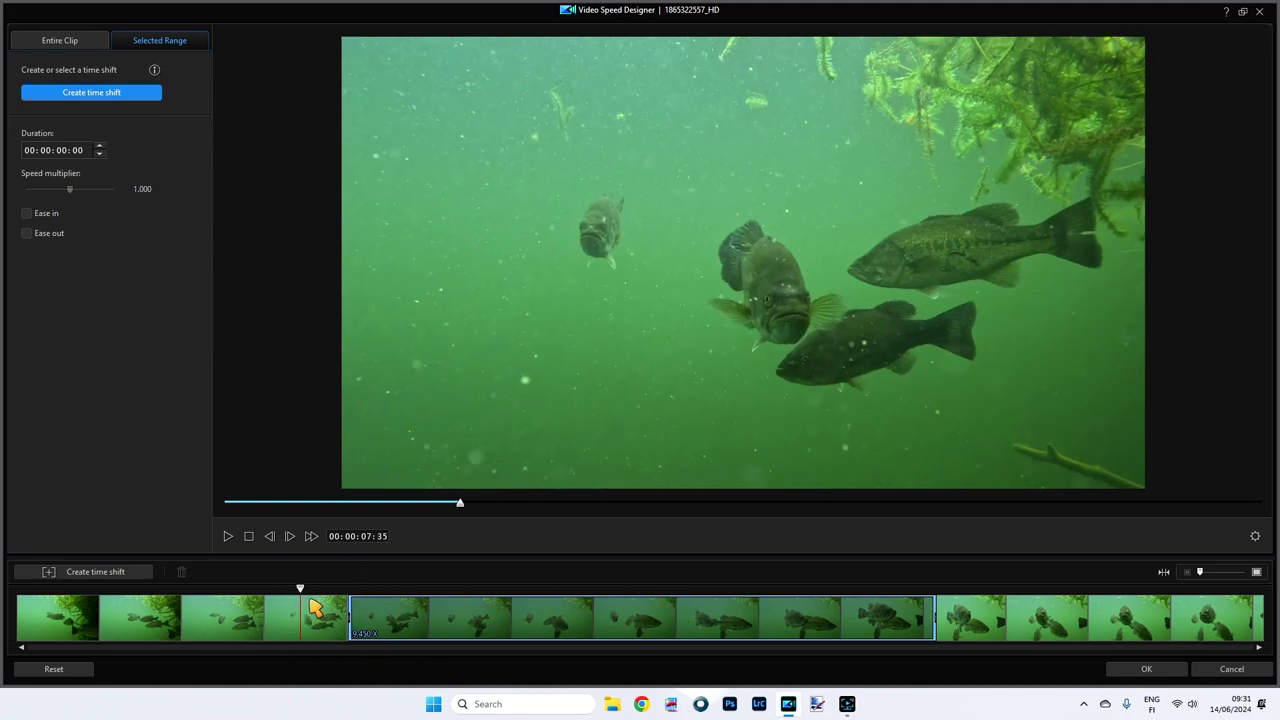
click(388, 620)
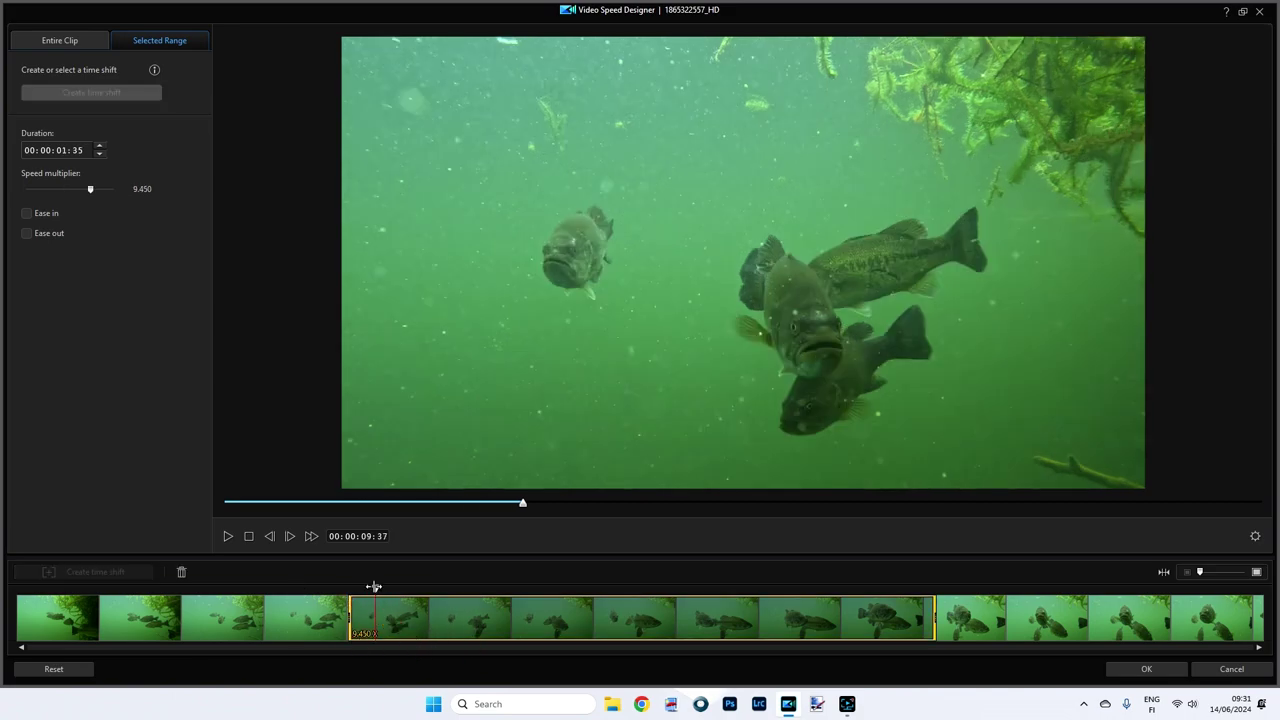
drag(375, 587, 530, 600)
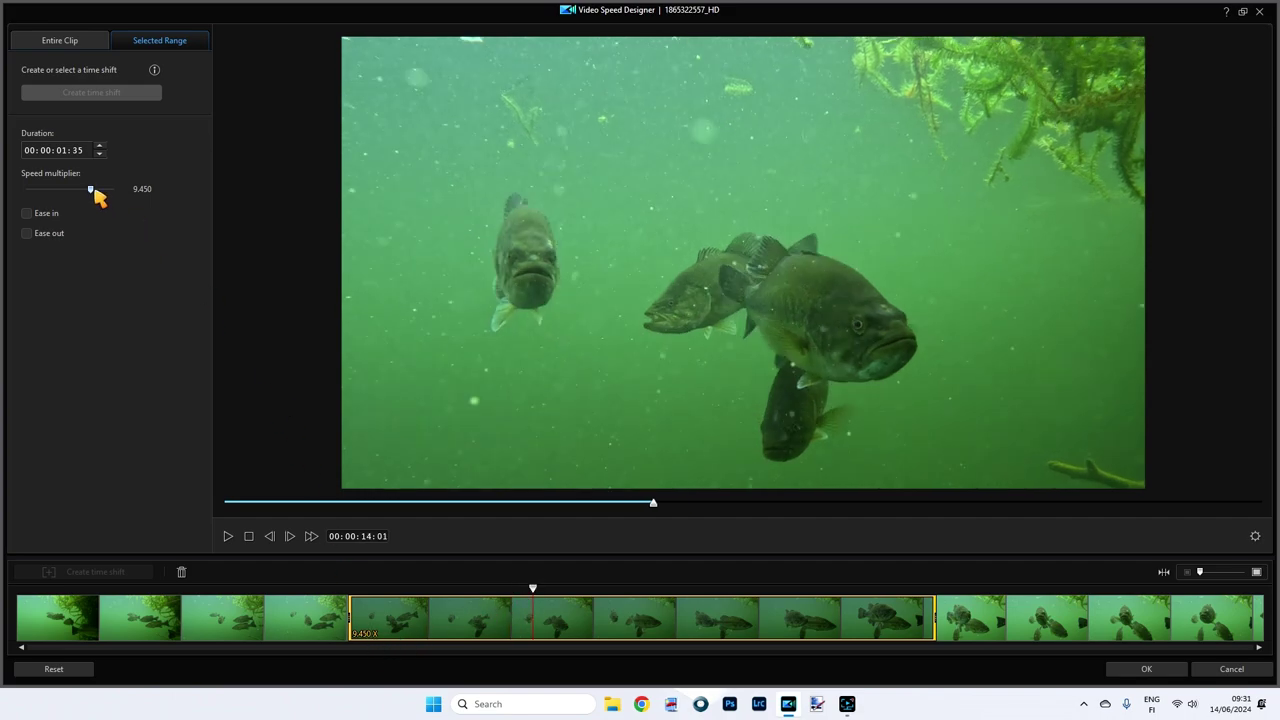
Step: Set the time shift's speed multiplier to about 56.360 and play the clip from just before the shift to just past its end
drag(93, 190, 103, 190)
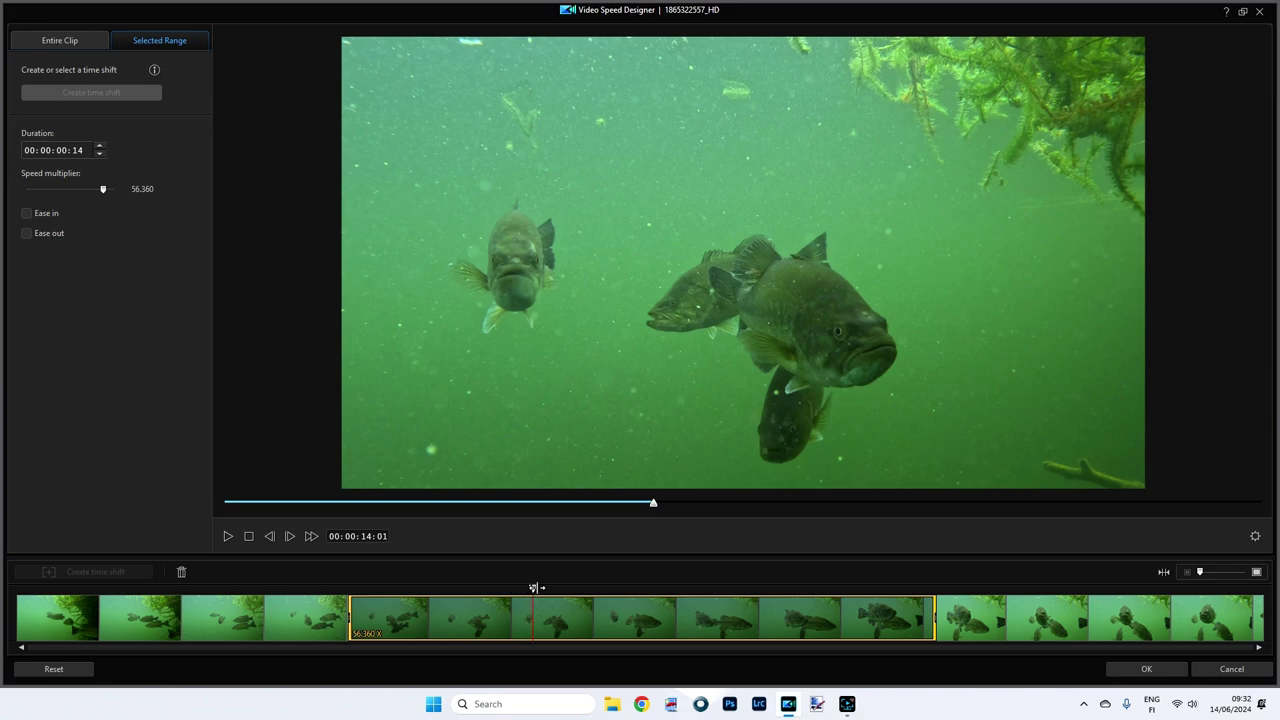
drag(534, 587, 365, 587)
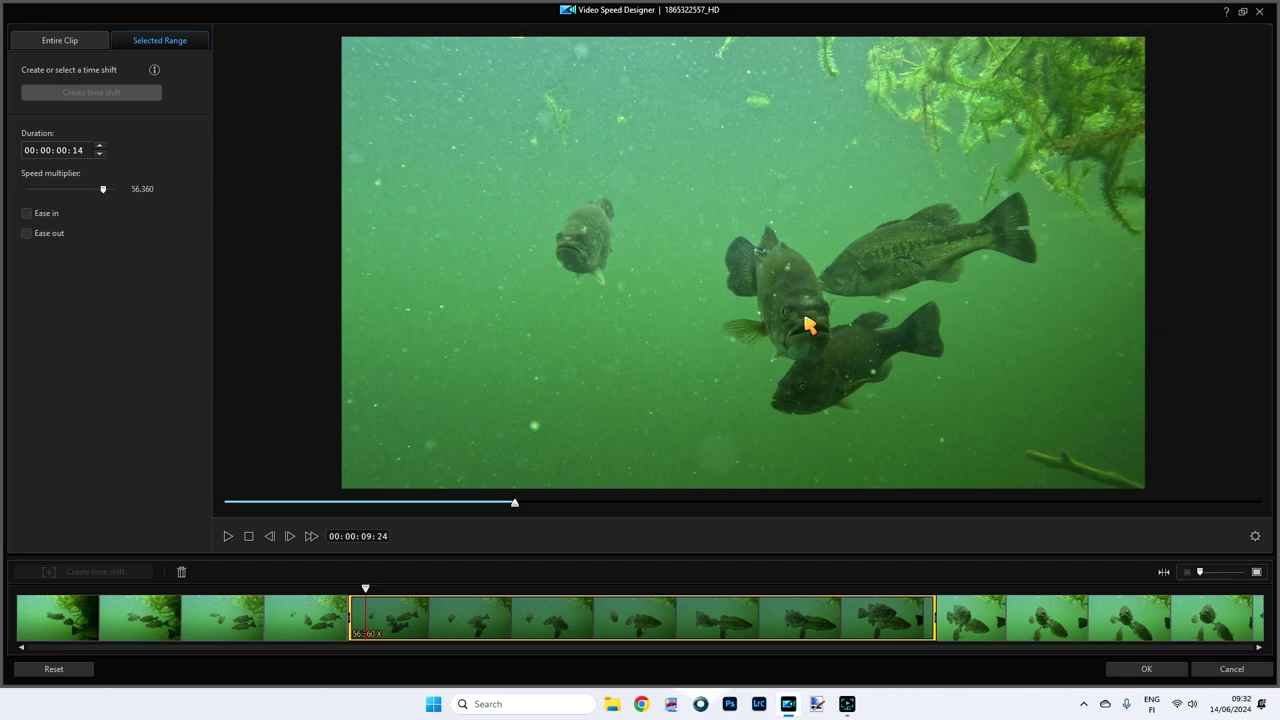
drag(366, 587, 296, 587)
click(229, 540)
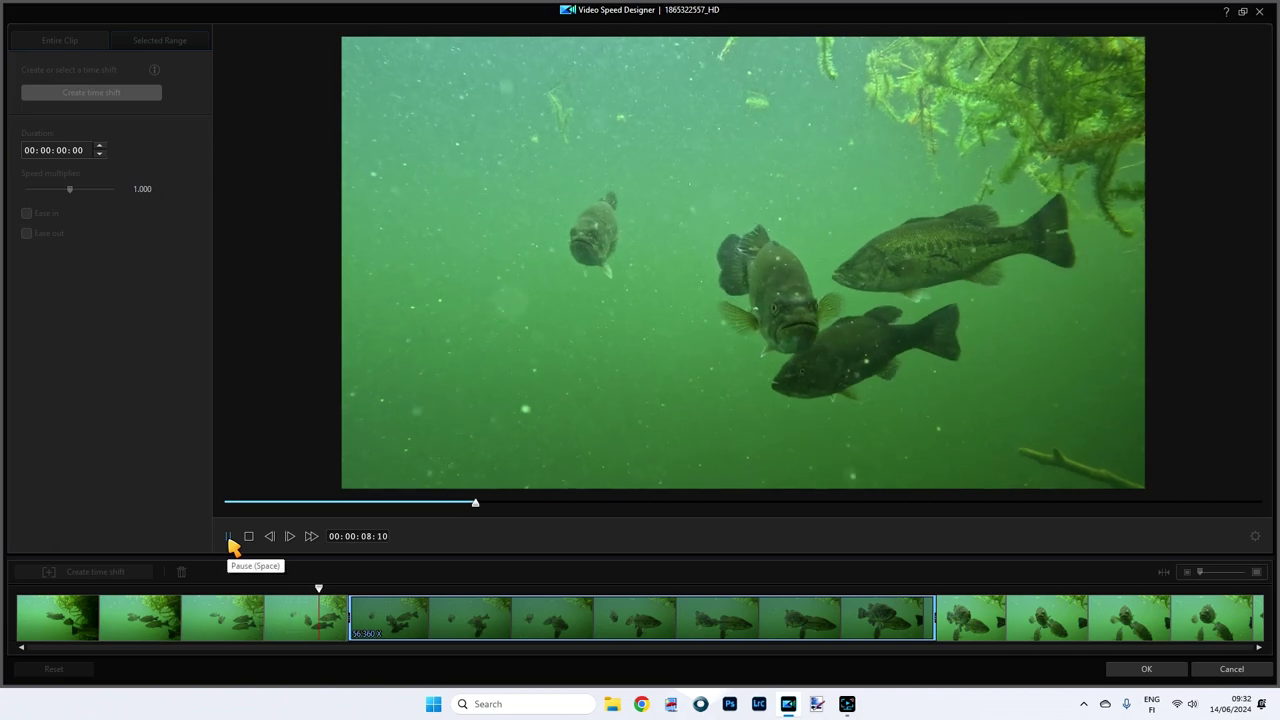
click(229, 541)
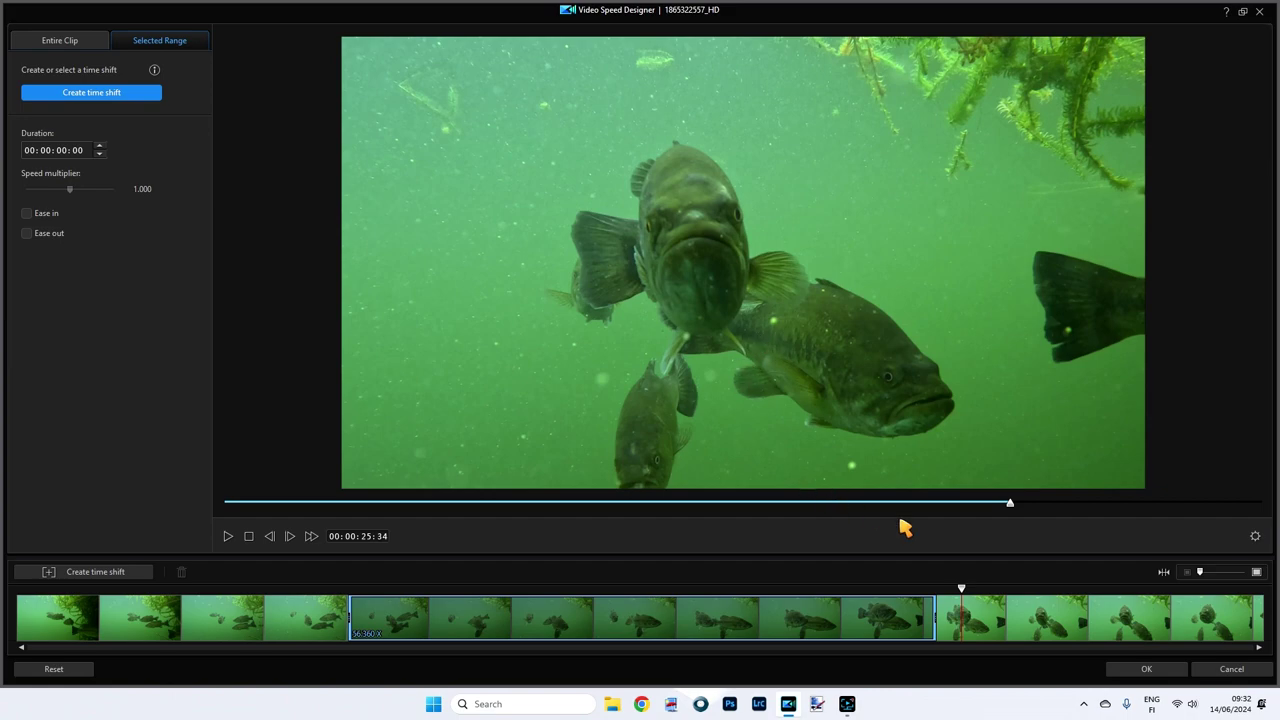
Step: Try durations of 00:00:01:00 and 30 frames for the time shift, and set it to 00:00:02:00
drag(961, 588, 358, 592)
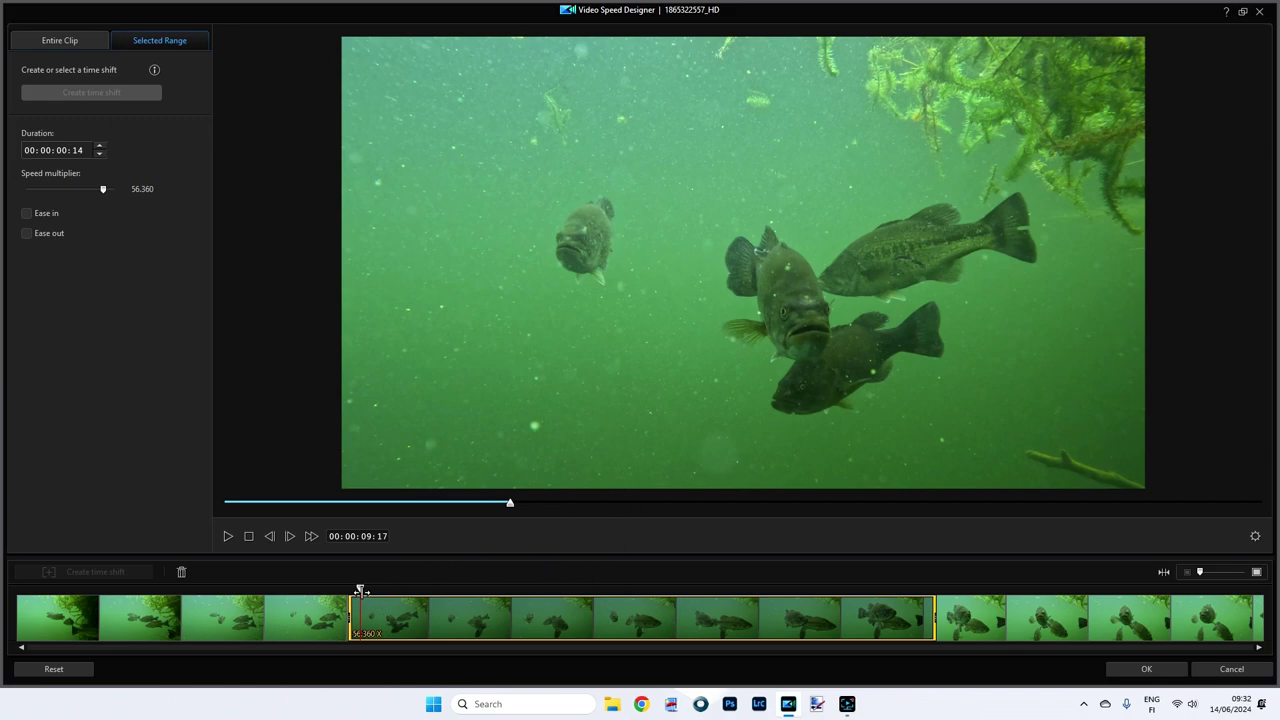
drag(360, 589, 365, 589)
text(00)
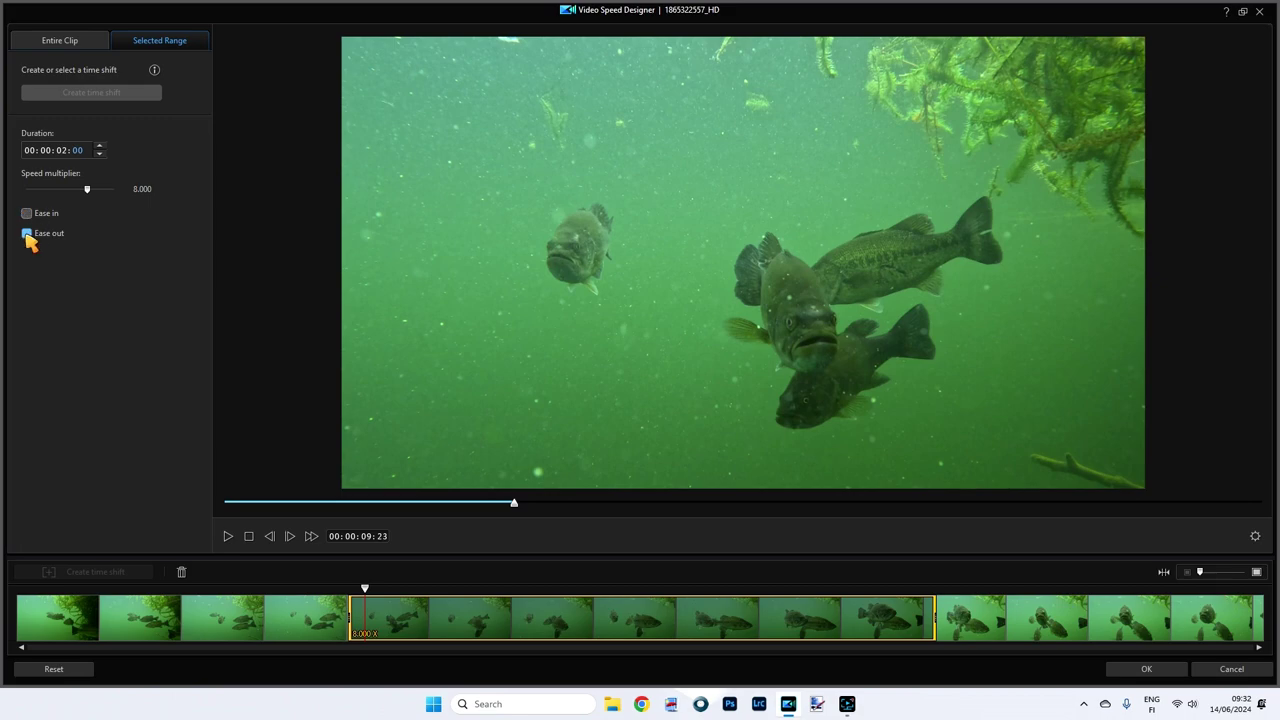
click(62, 150)
text(01:)
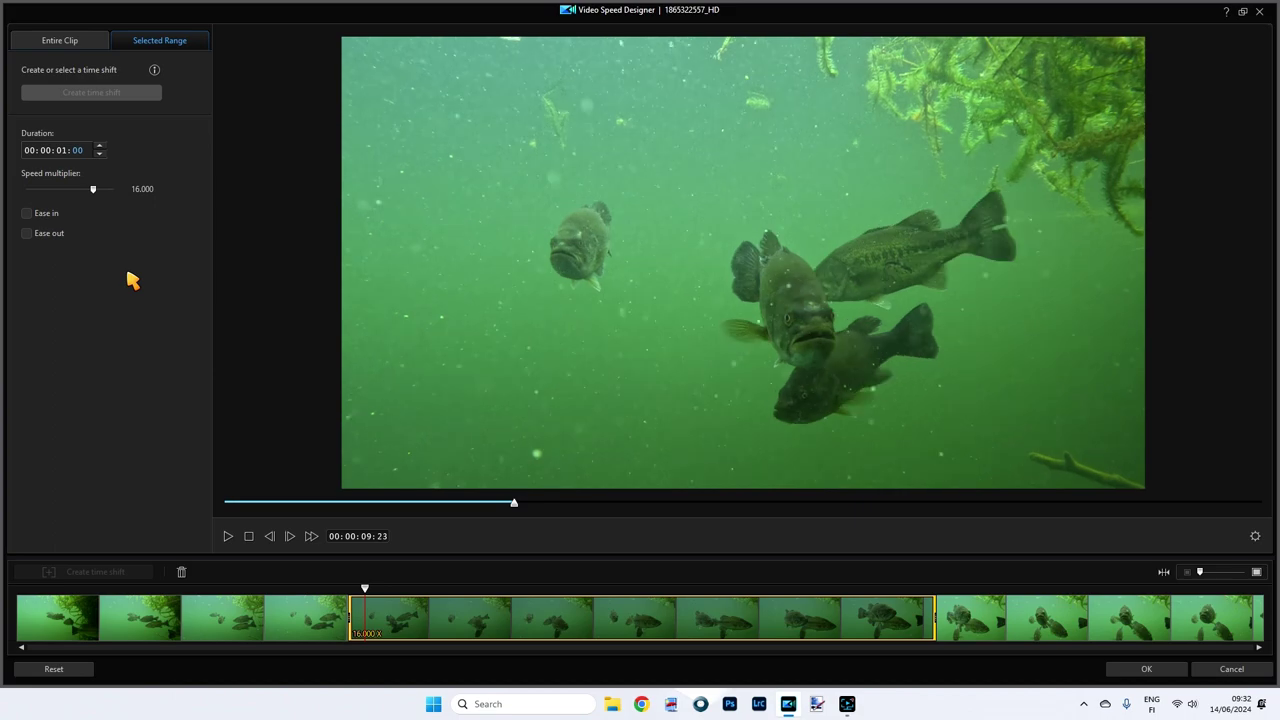
text(30)
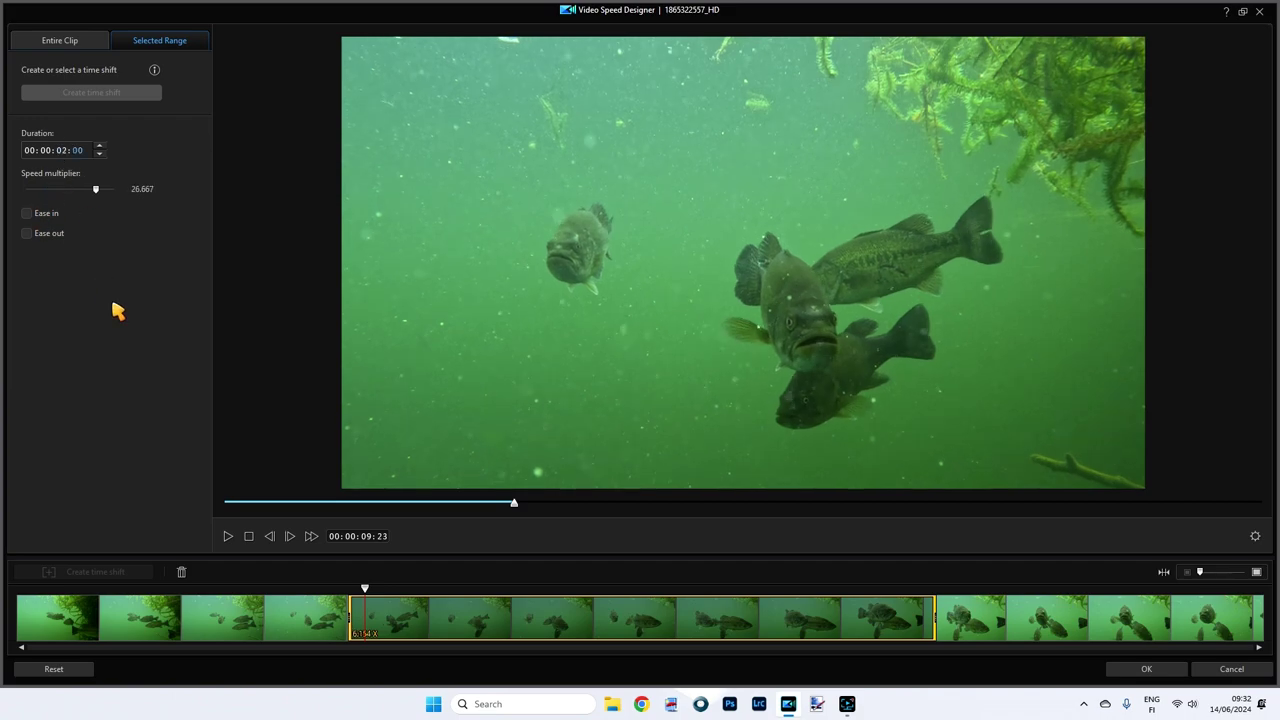
Step: Enable Ease out on the time shift and play the clip from 00:00:08:05 to check the speed transition
click(30, 221)
click(30, 236)
click(314, 589)
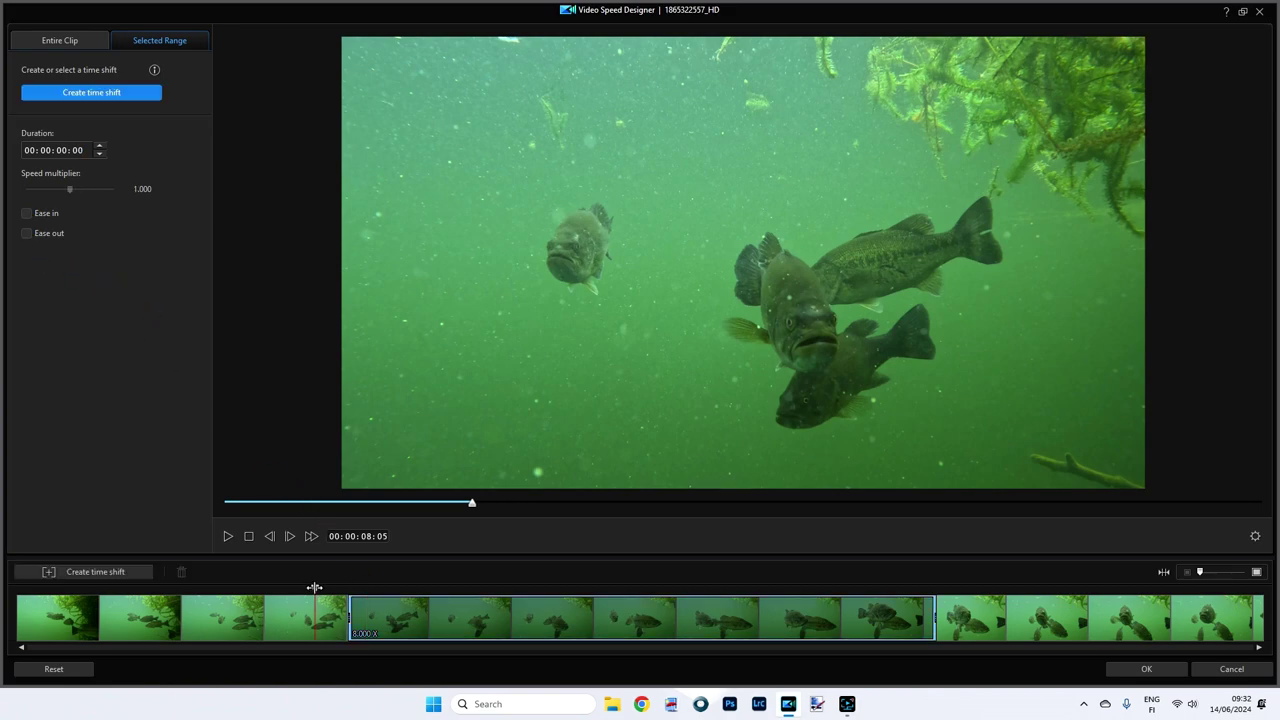
click(228, 537)
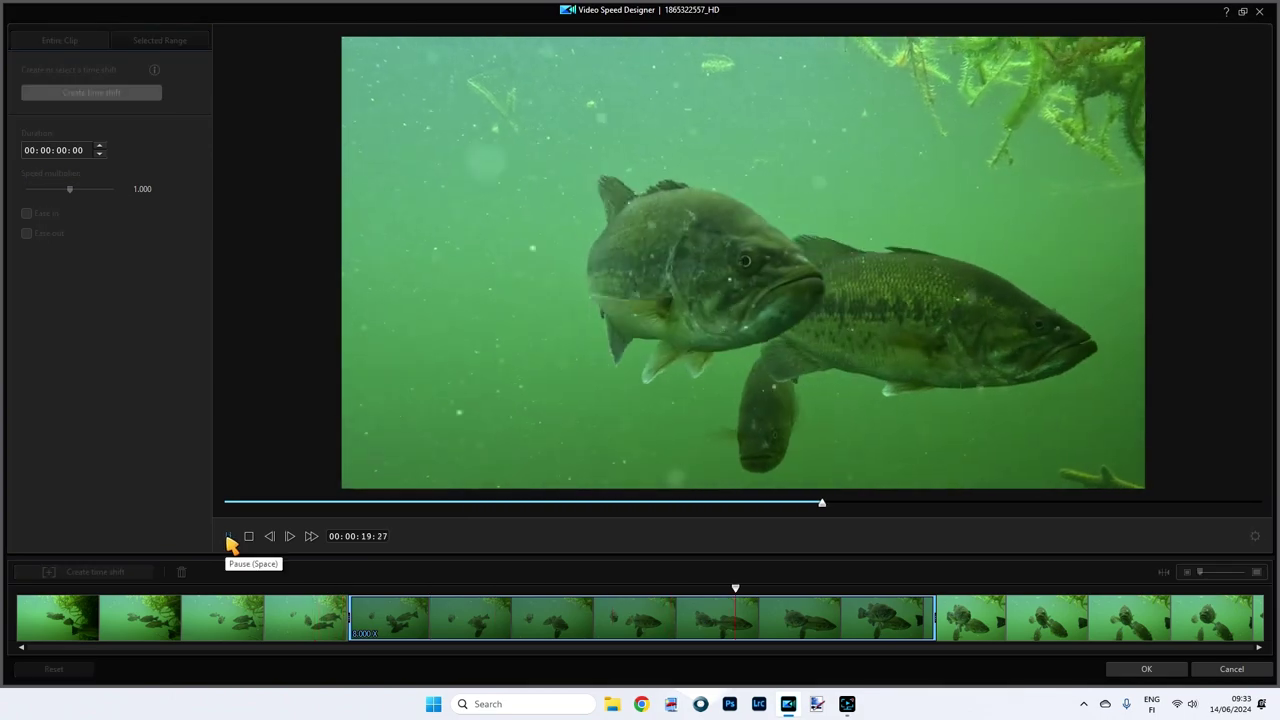
click(229, 539)
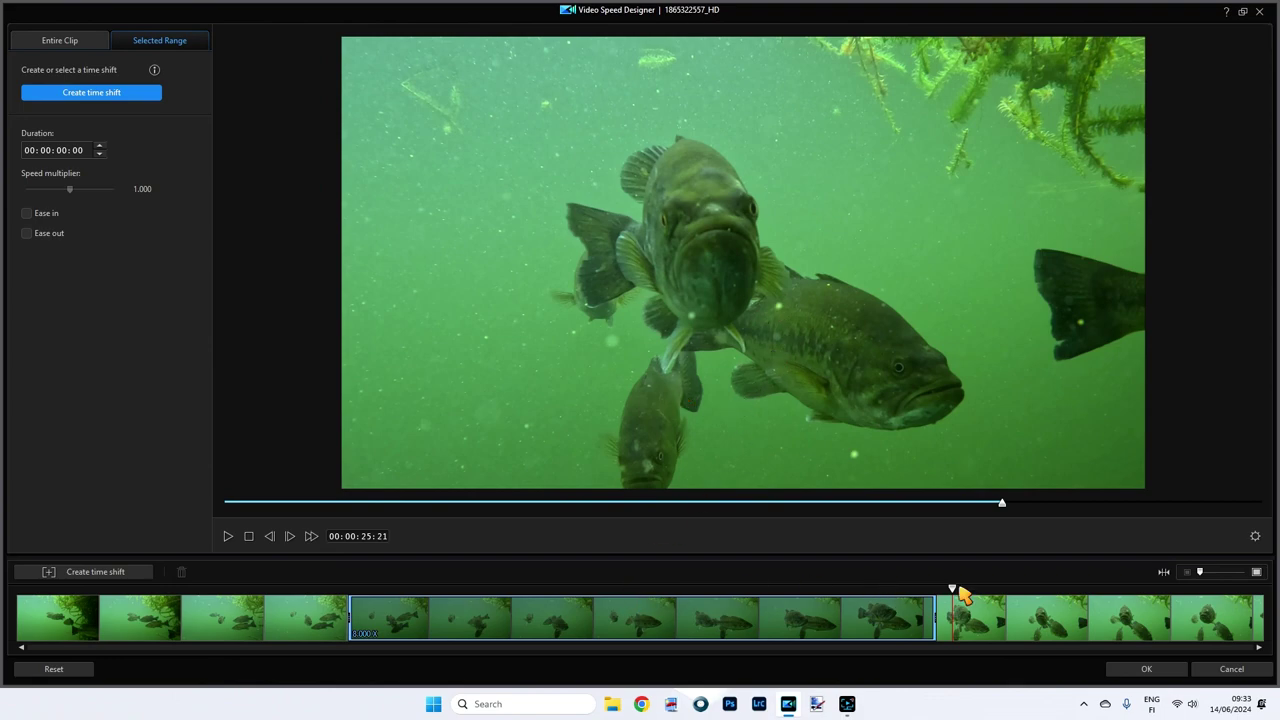
drag(955, 588, 470, 588)
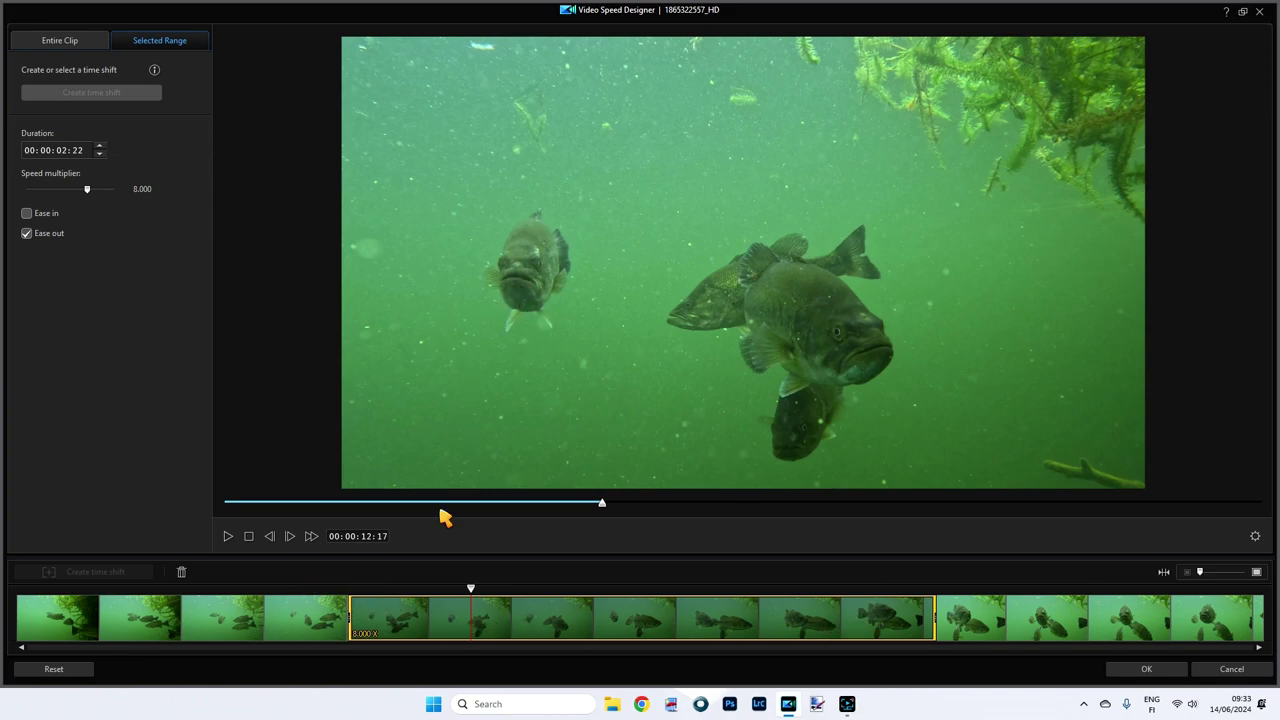
Step: Move the time shift's start earlier and its end to 00:00:17:45, and turn off Ease out
drag(350, 612, 180, 612)
drag(935, 612, 511, 612)
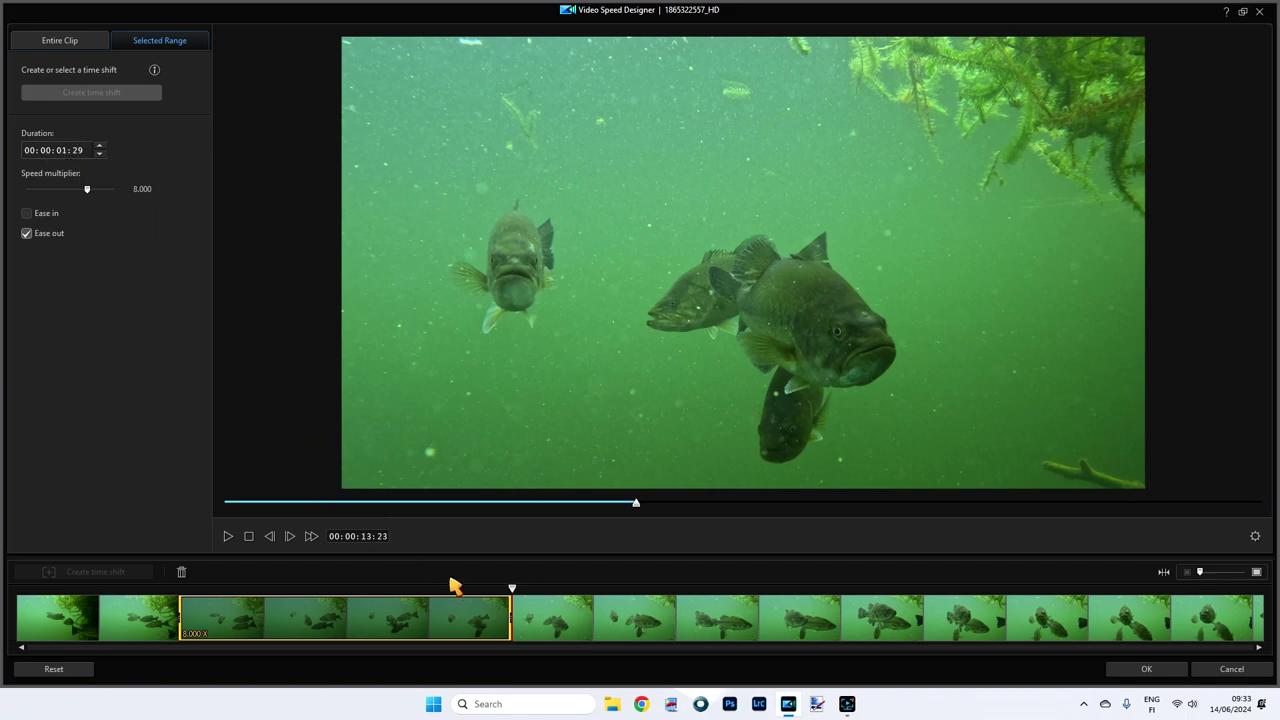
drag(511, 612, 674, 625)
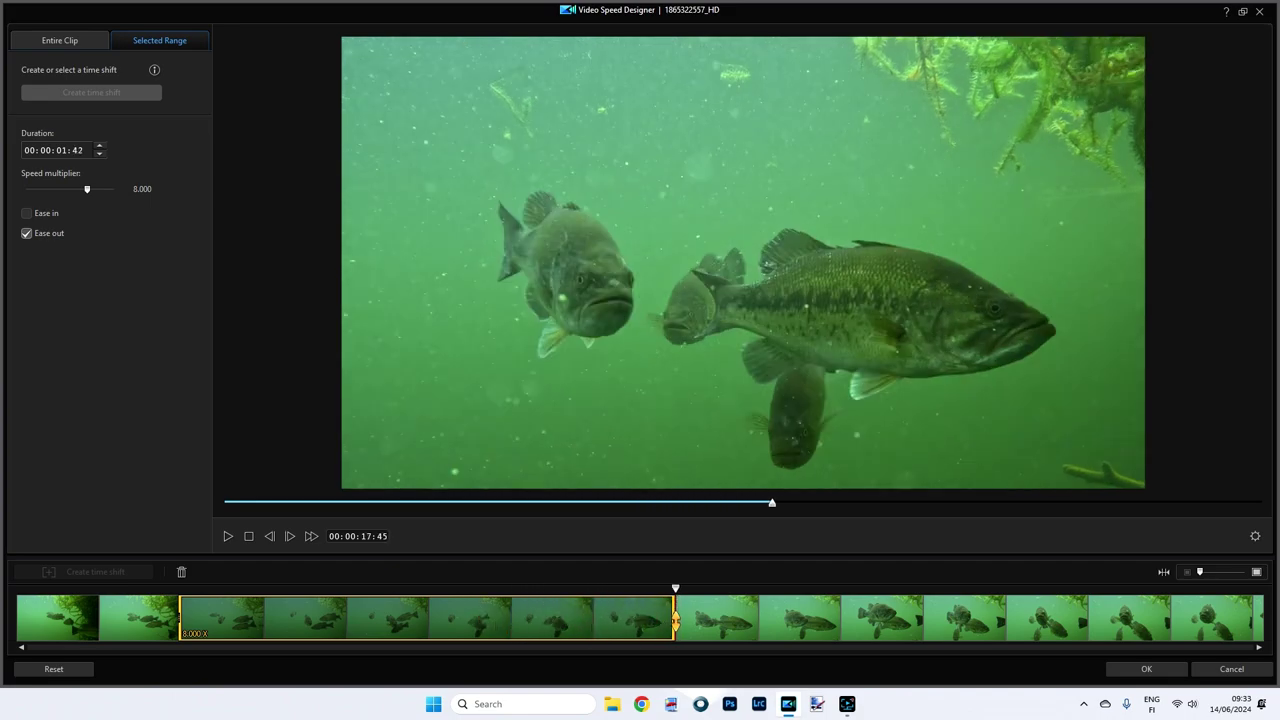
click(27, 234)
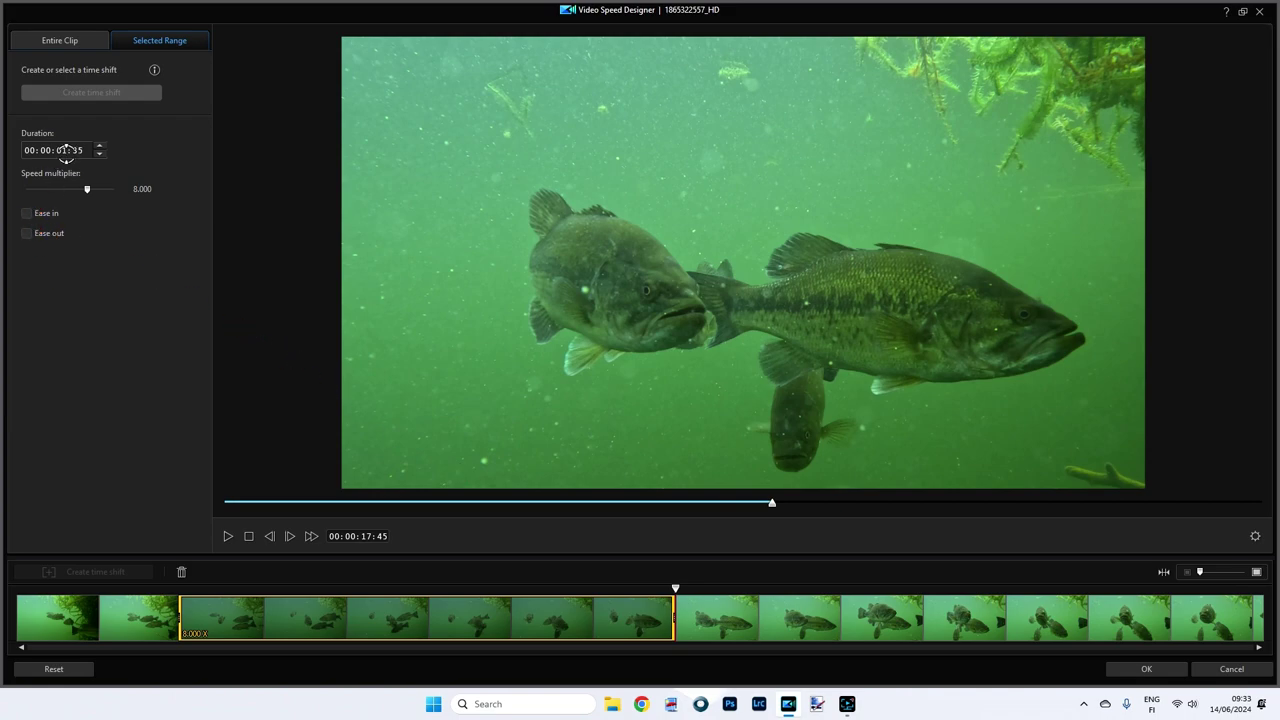
Step: Extend the time shift's end to 00:00:20:18 and enable both Ease in and Ease out
drag(673, 617, 765, 617)
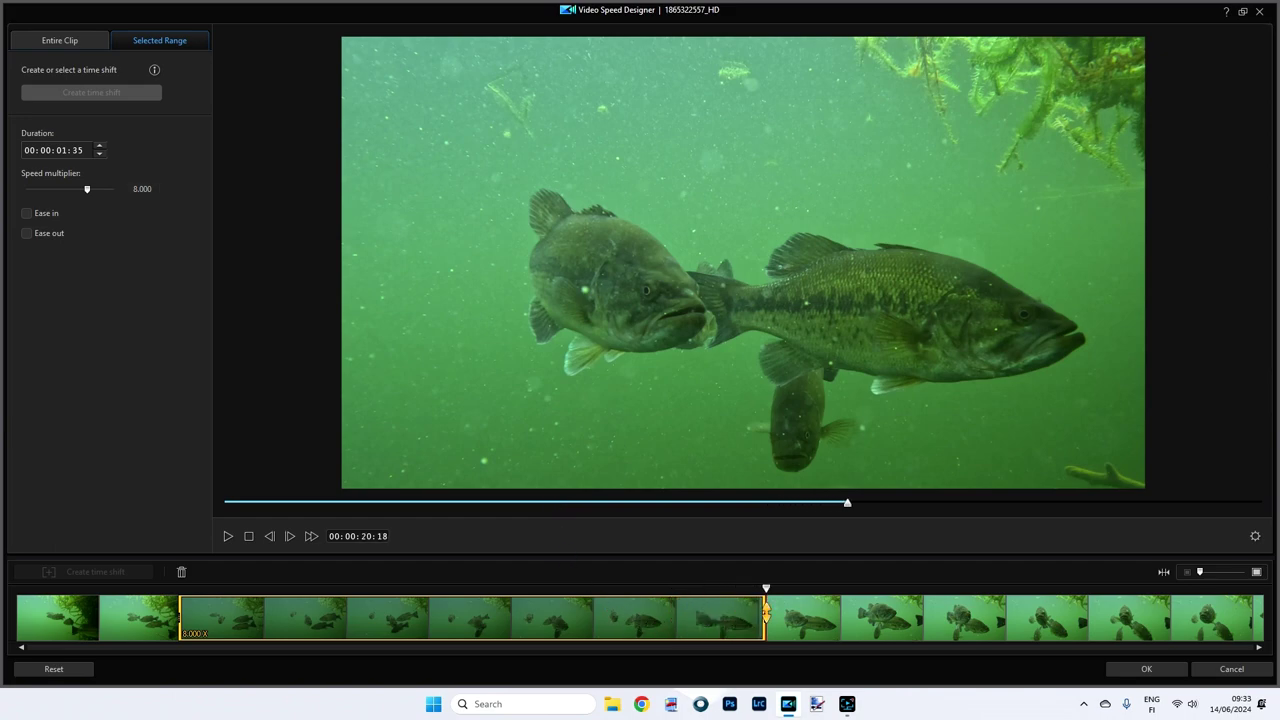
click(29, 214)
click(28, 234)
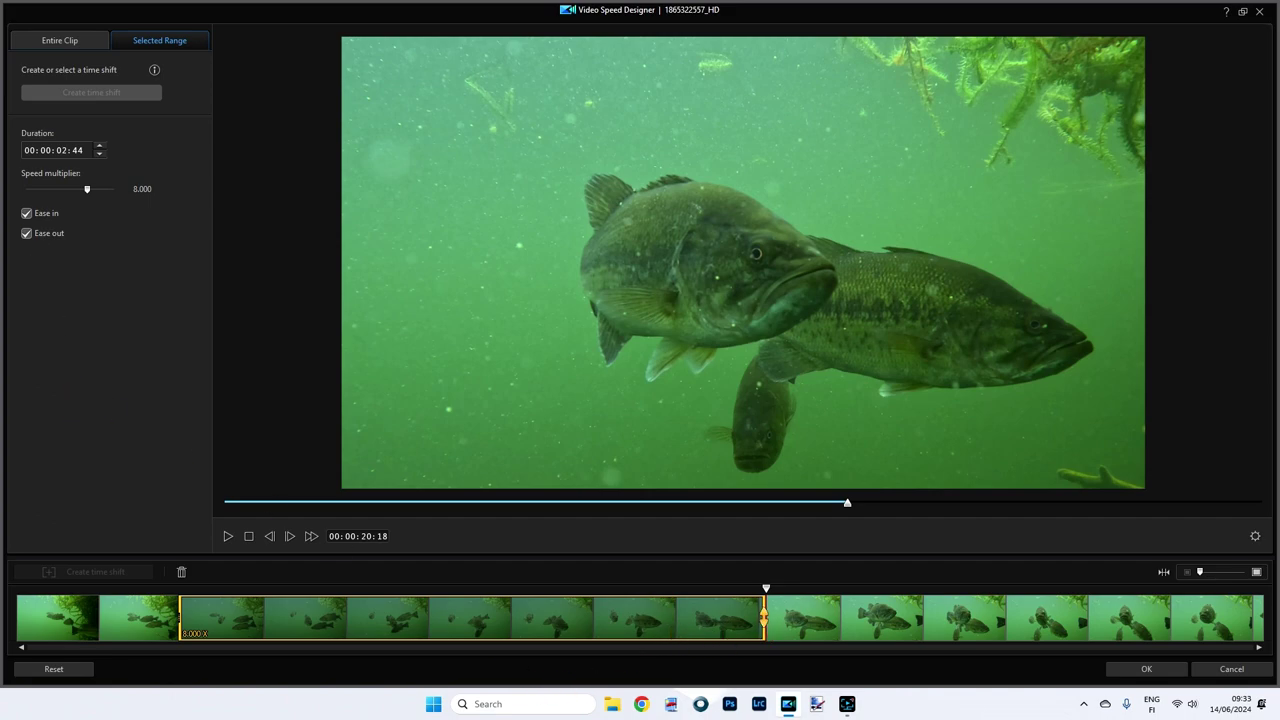
Step: Shorten the time shift so that it runs from 00:00:04:25 to 00:00:13:25
drag(765, 617, 436, 622)
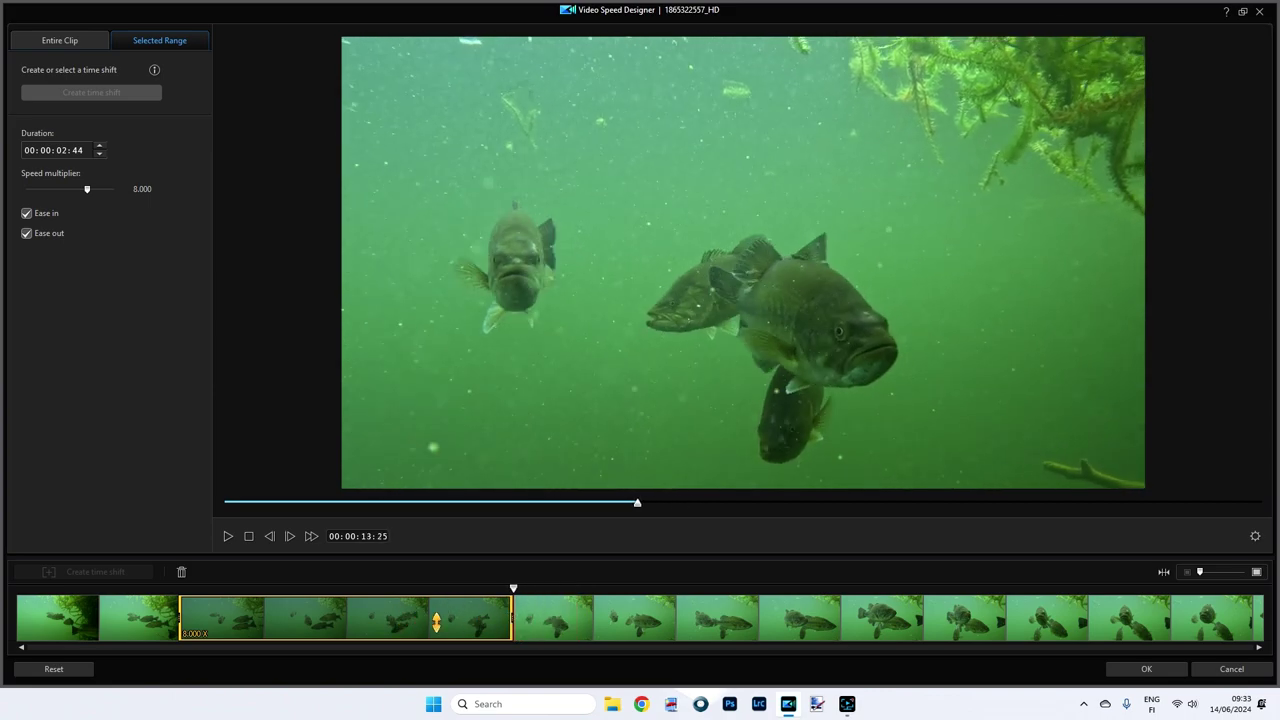
drag(183, 620, 178, 622)
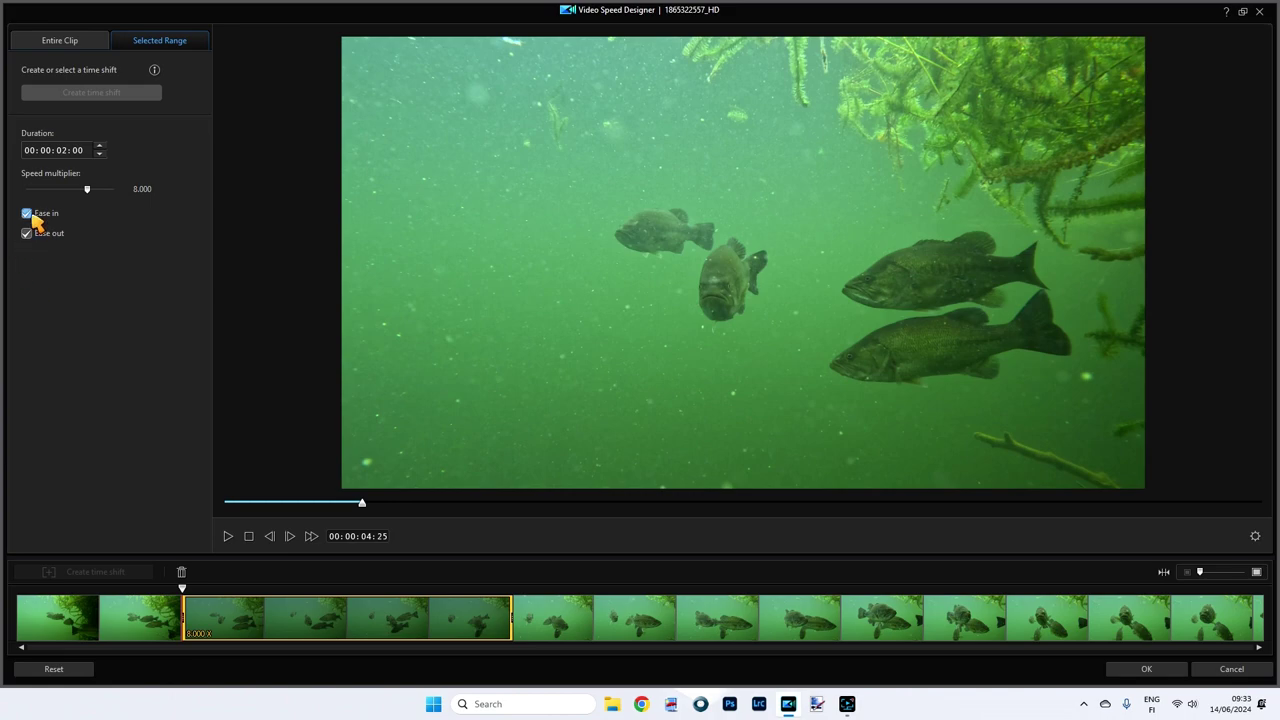
click(510, 612)
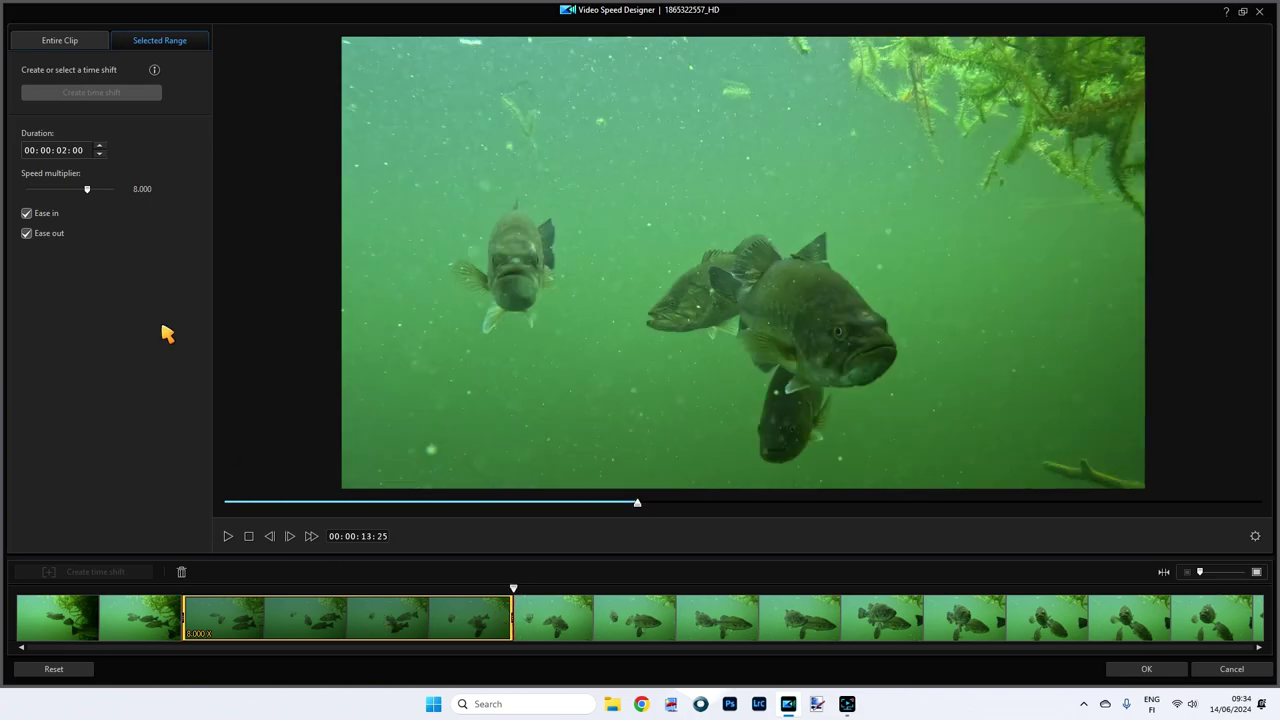
Step: Disable Ease in and Ease out and extend the time shift's end to 00:00:18:49
click(27, 213)
click(27, 233)
drag(513, 612, 716, 612)
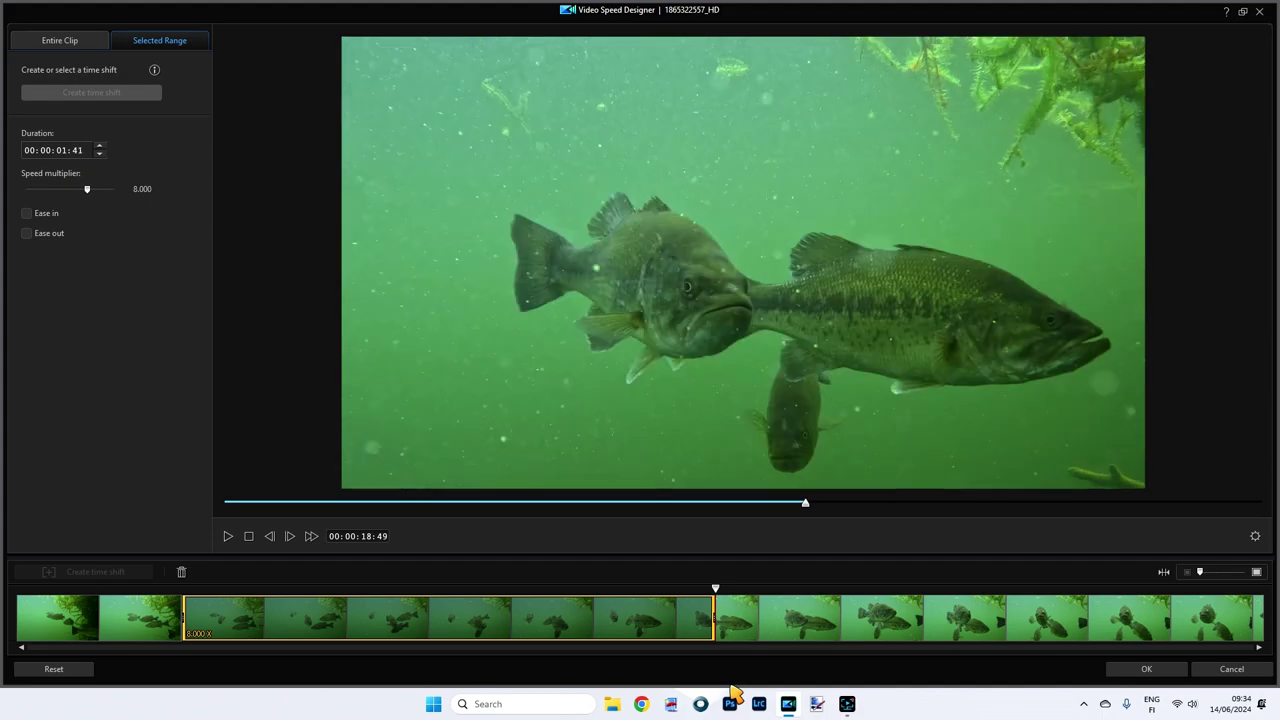
Step: Delete the time shift and leave the Video Speed Designer, discarding the changes
click(434, 613)
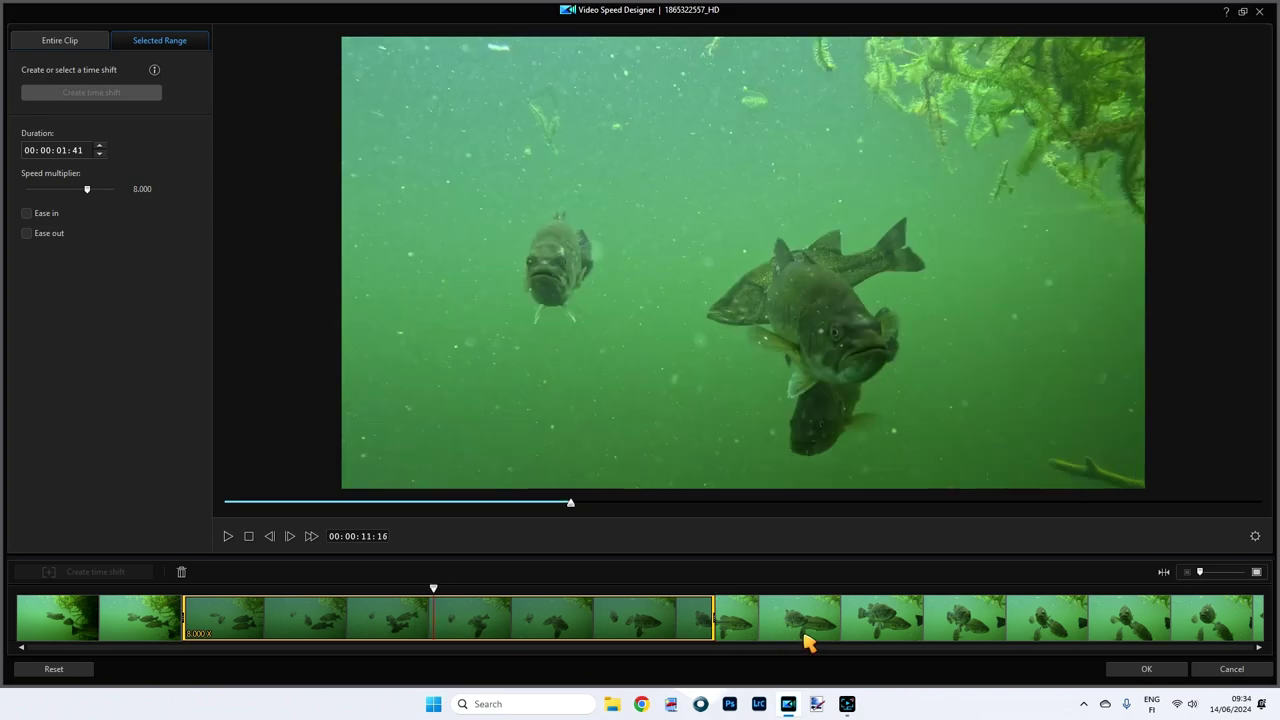
click(182, 572)
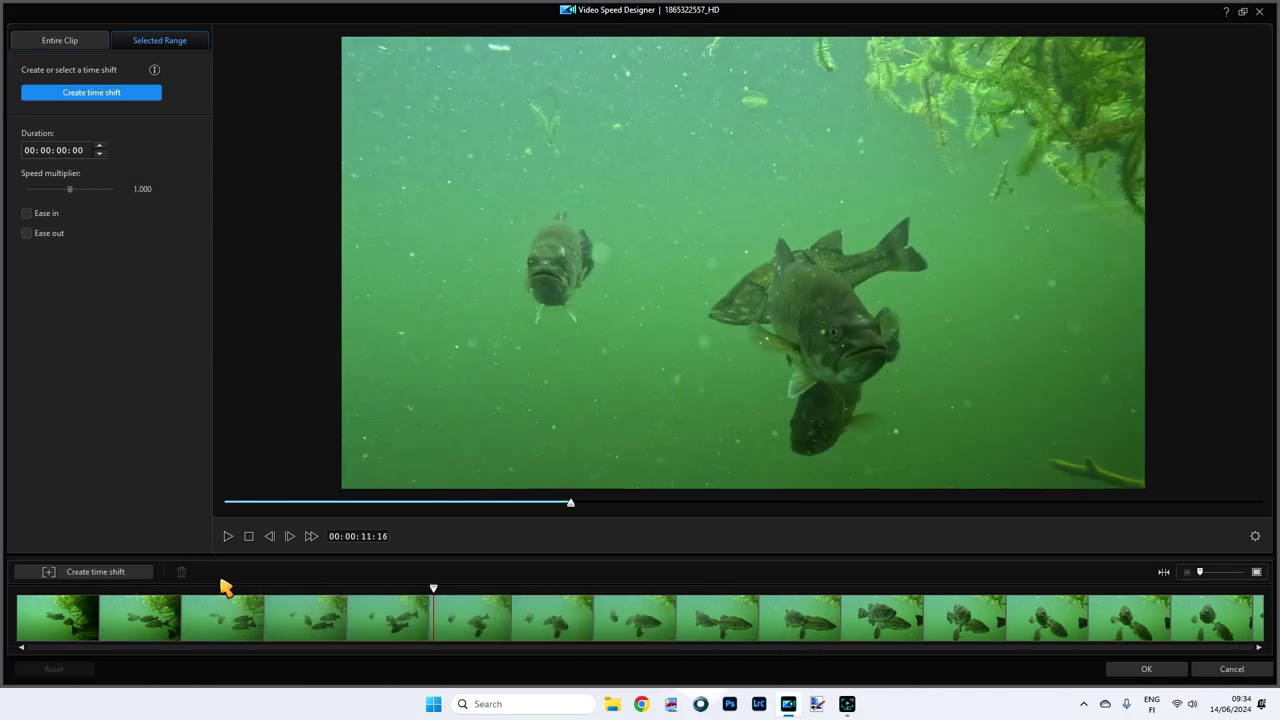
click(1226, 677)
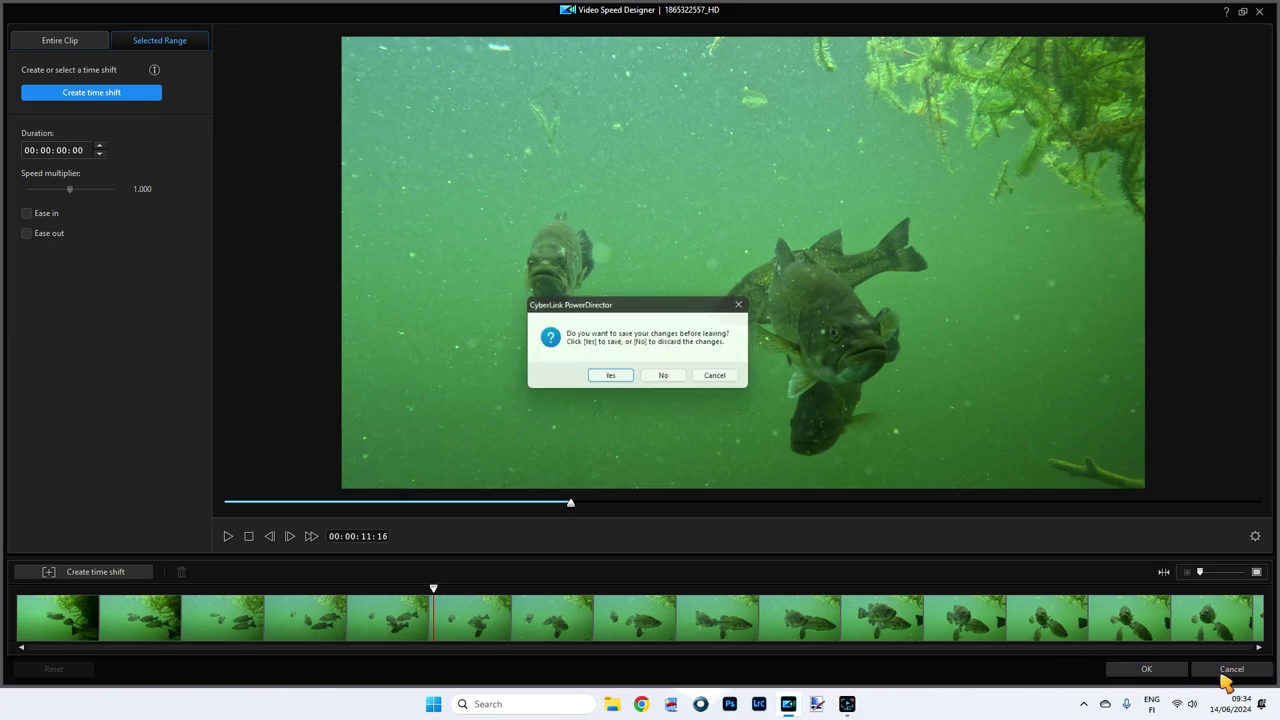
click(668, 378)
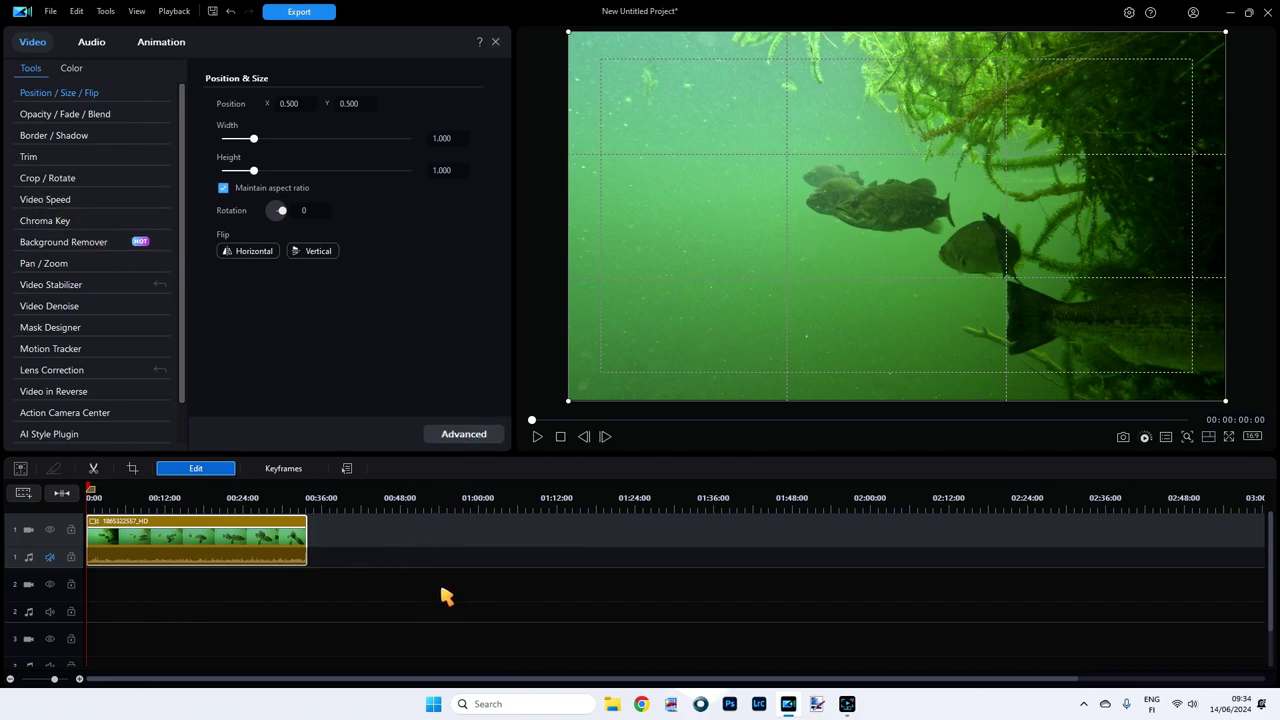
Step: Read the description of the Action Camera Center and open the fish clip in it
scroll(186, 270, down, 2)
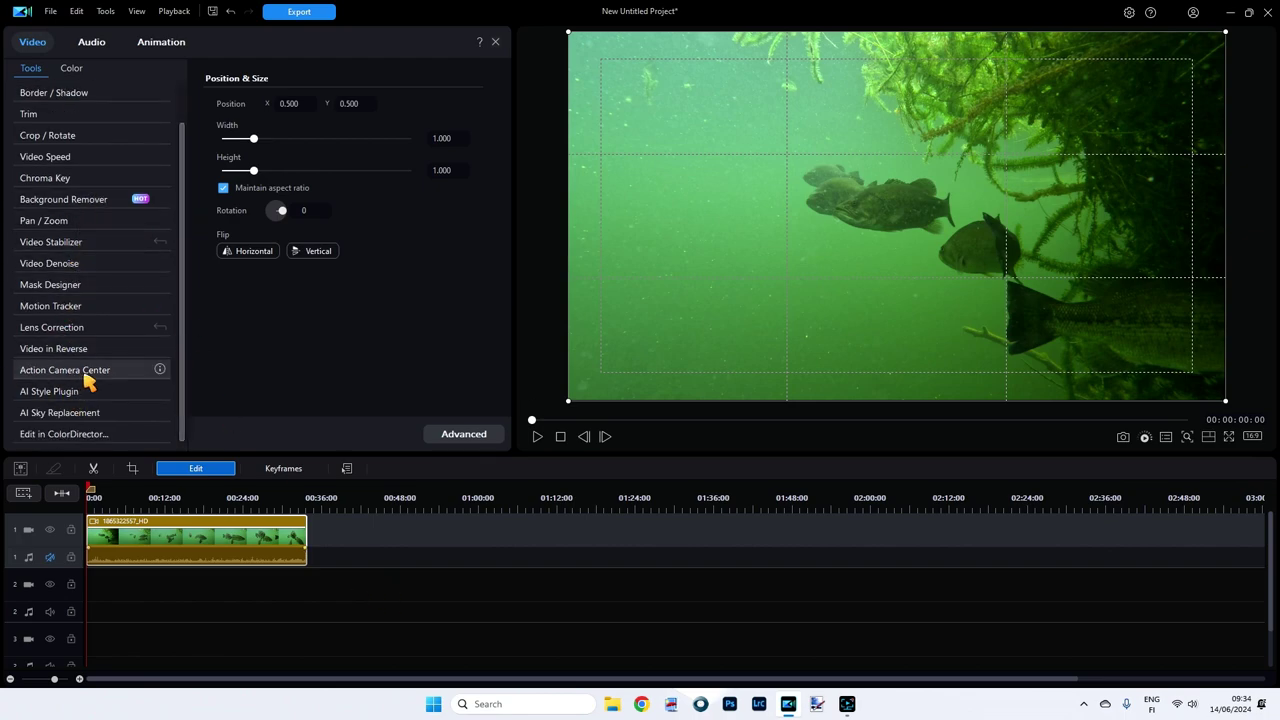
click(35, 370)
mouse_move(162, 372)
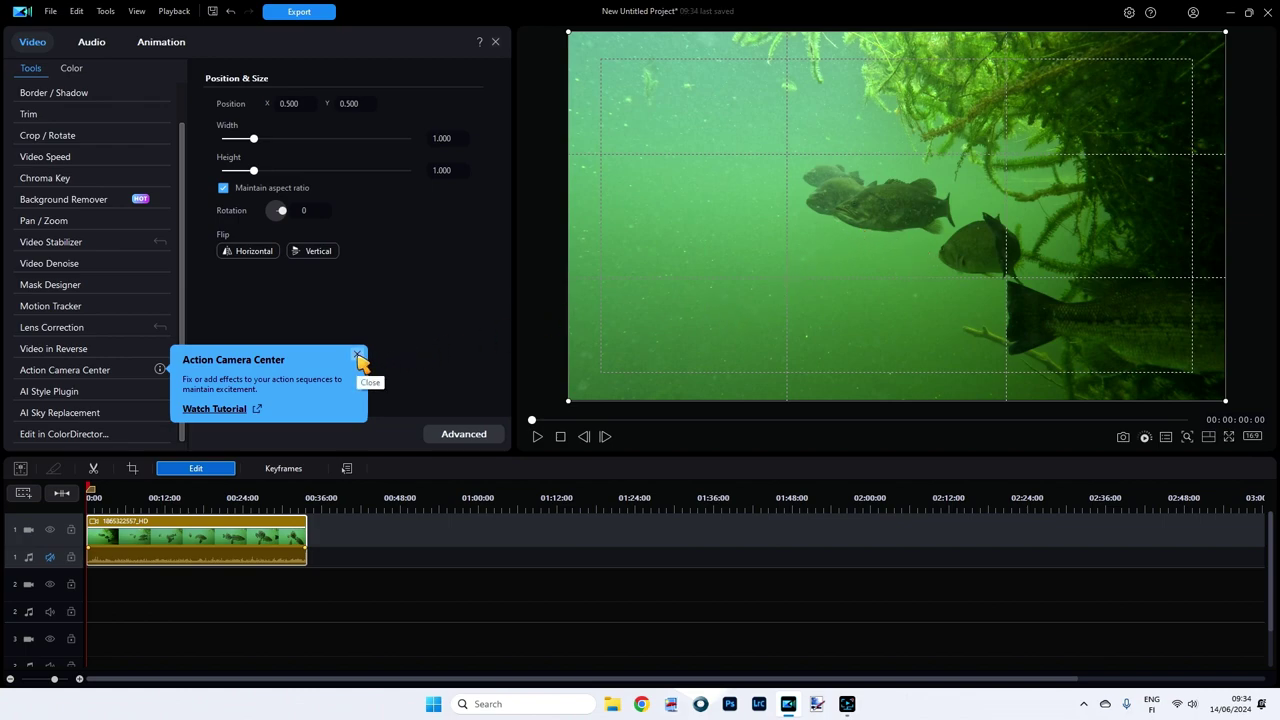
click(358, 356)
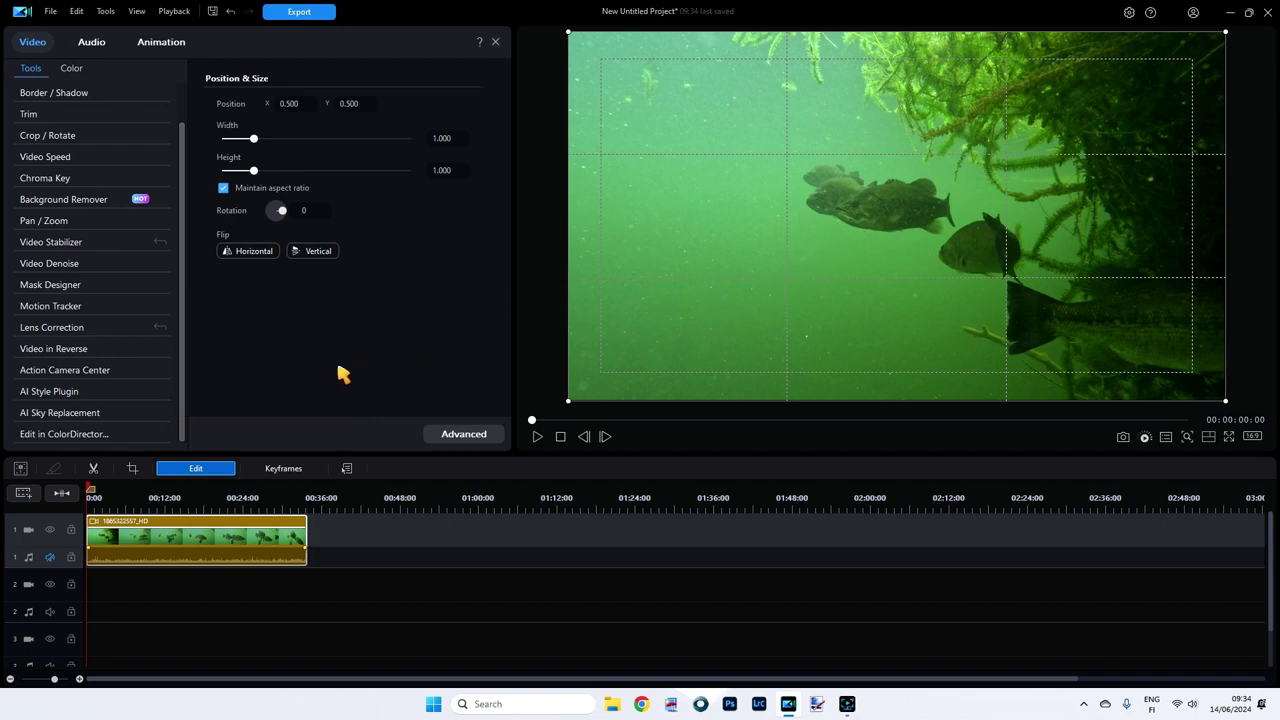
click(70, 374)
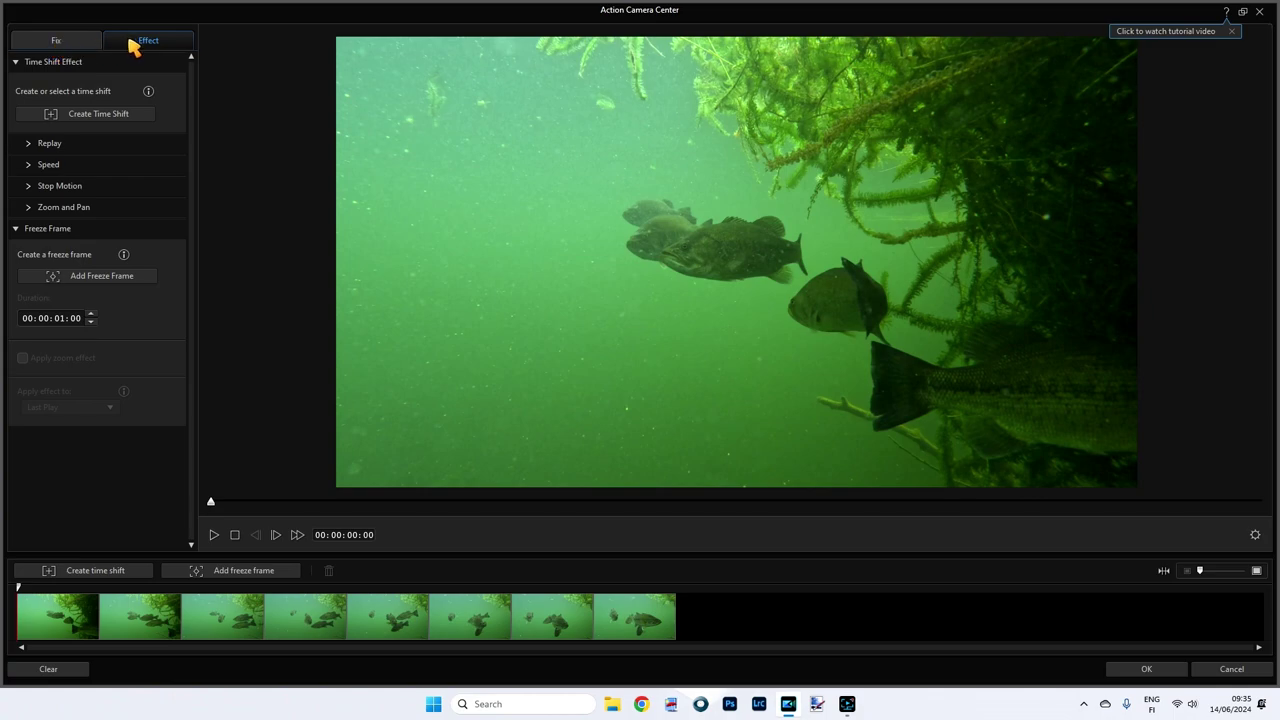
Step: Switch to the fixing tools, enable Lens Correction and expand its settings
click(60, 42)
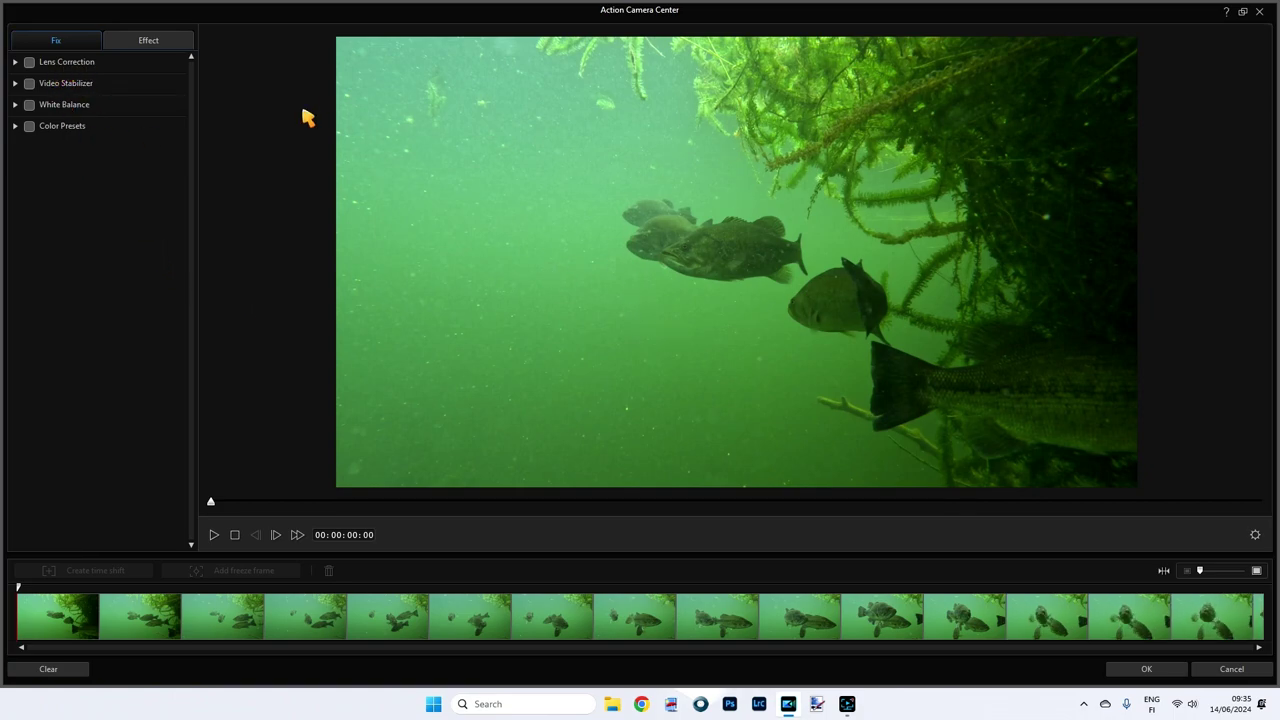
click(30, 63)
click(15, 62)
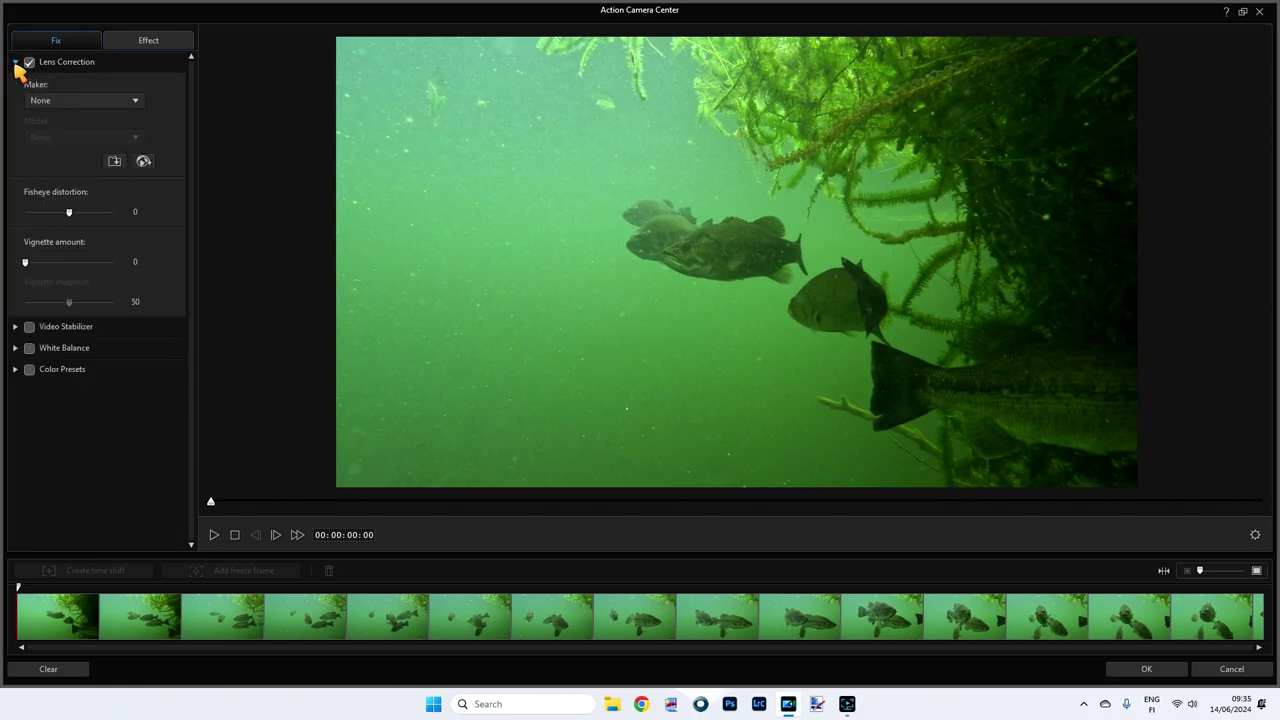
Step: Check the camera makers available for Lens Correction, disable the correction and collapse its settings
click(135, 101)
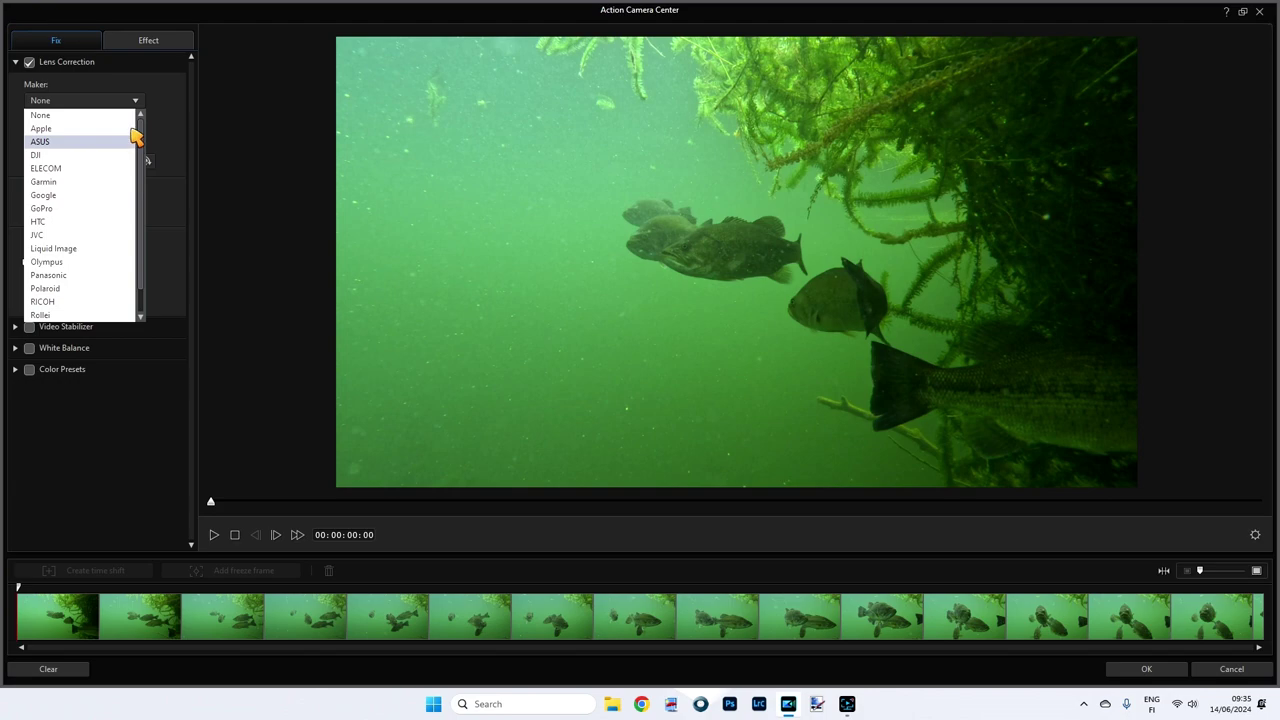
click(137, 101)
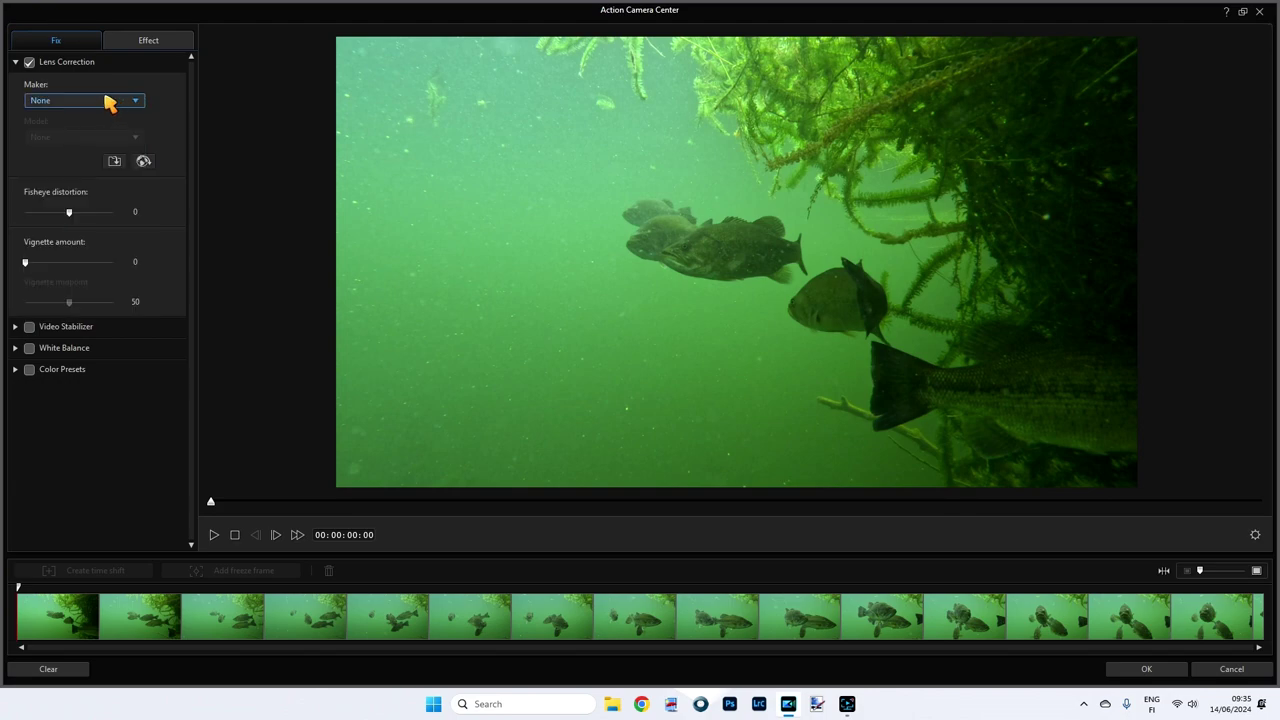
click(30, 63)
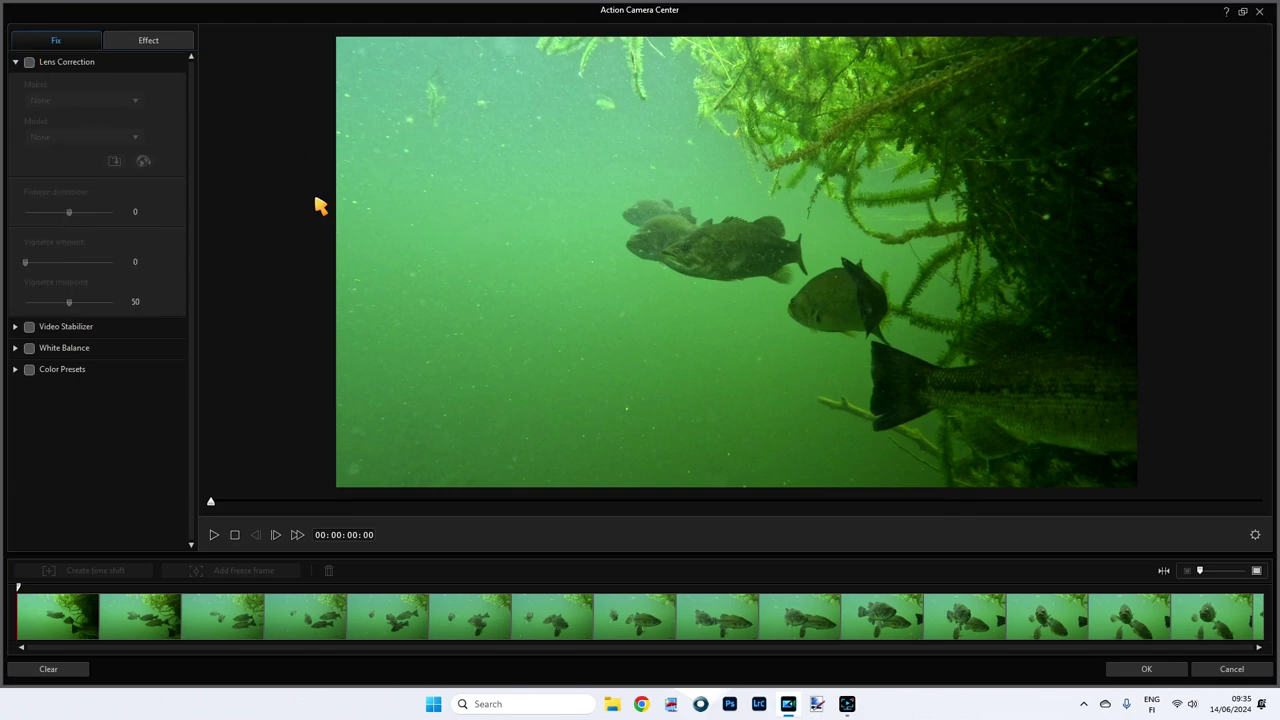
click(16, 63)
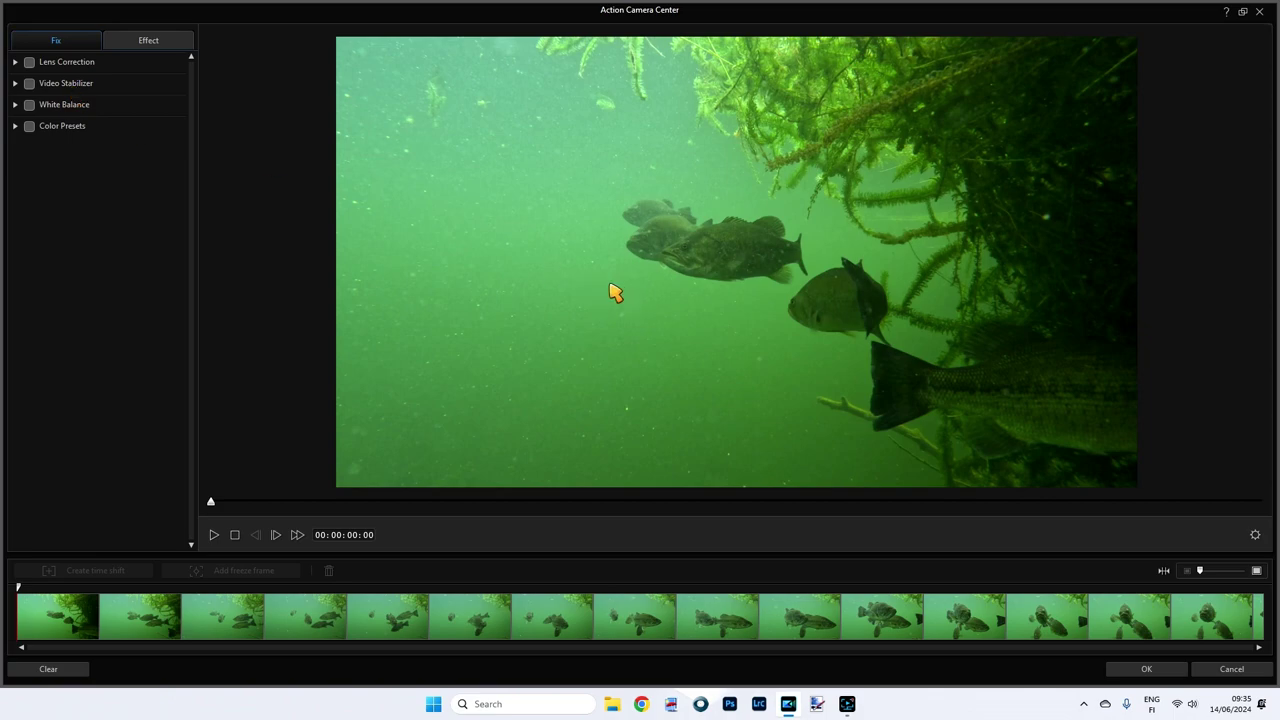
Step: Try the Video Stabilizer on the clip, look over its settings, and disable and collapse it again
click(29, 84)
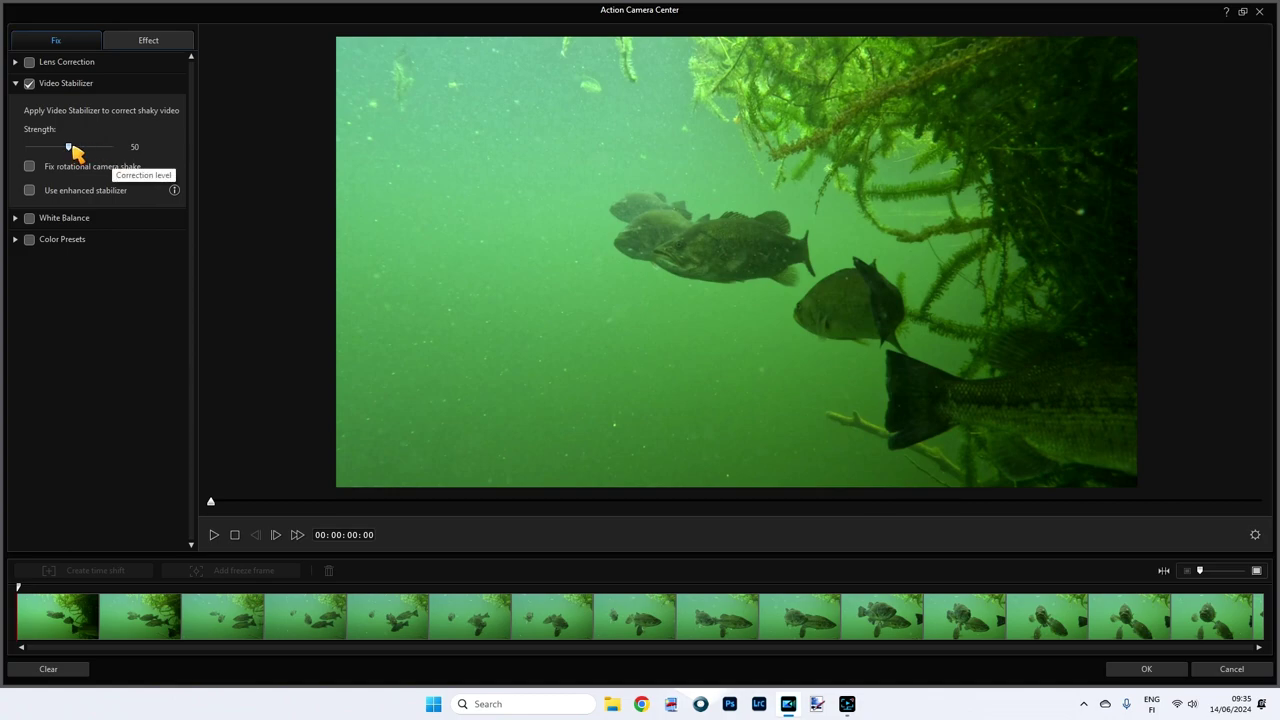
click(29, 84)
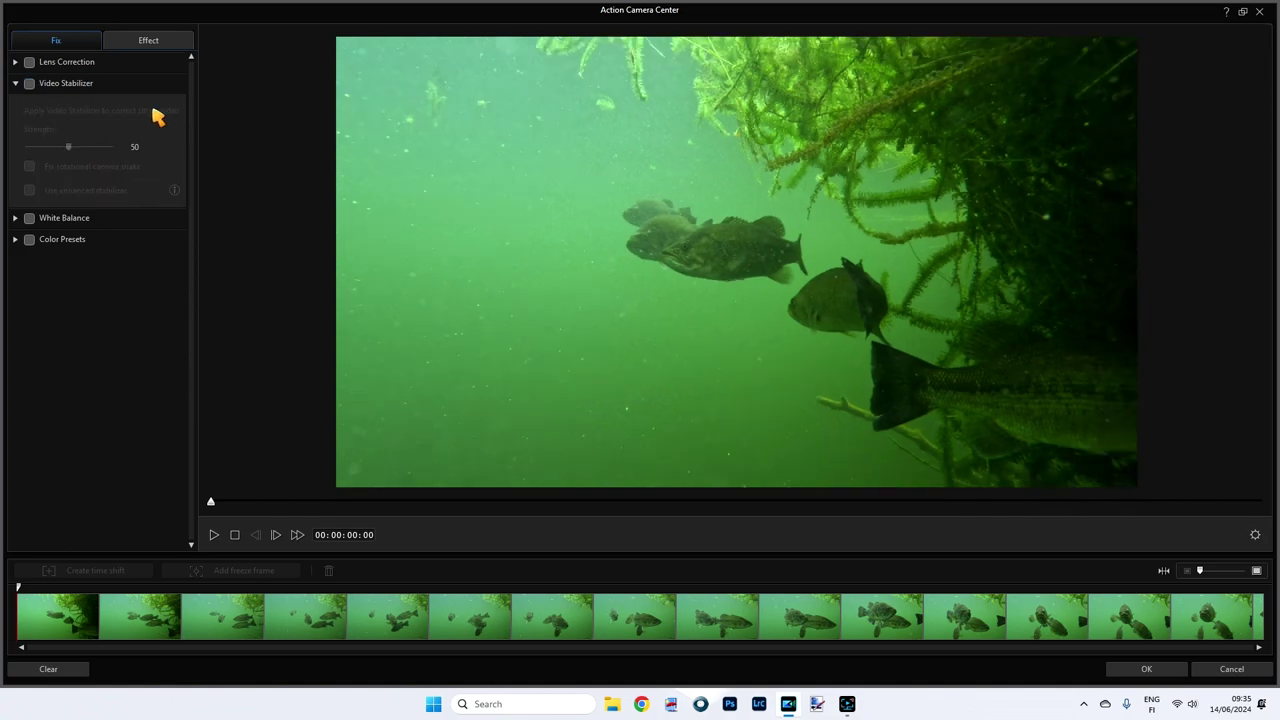
click(16, 84)
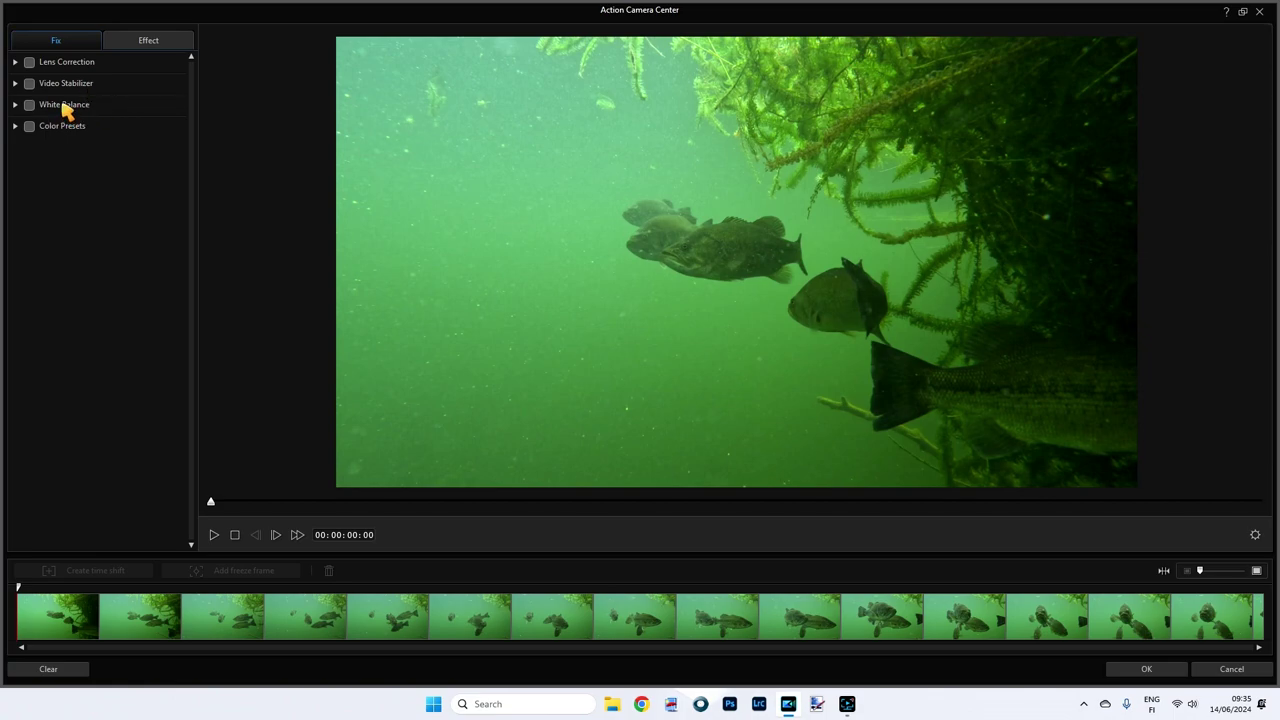
Step: Try White Balance with tint 100 and color temperature 19, and turn the correction off again
click(29, 105)
click(15, 105)
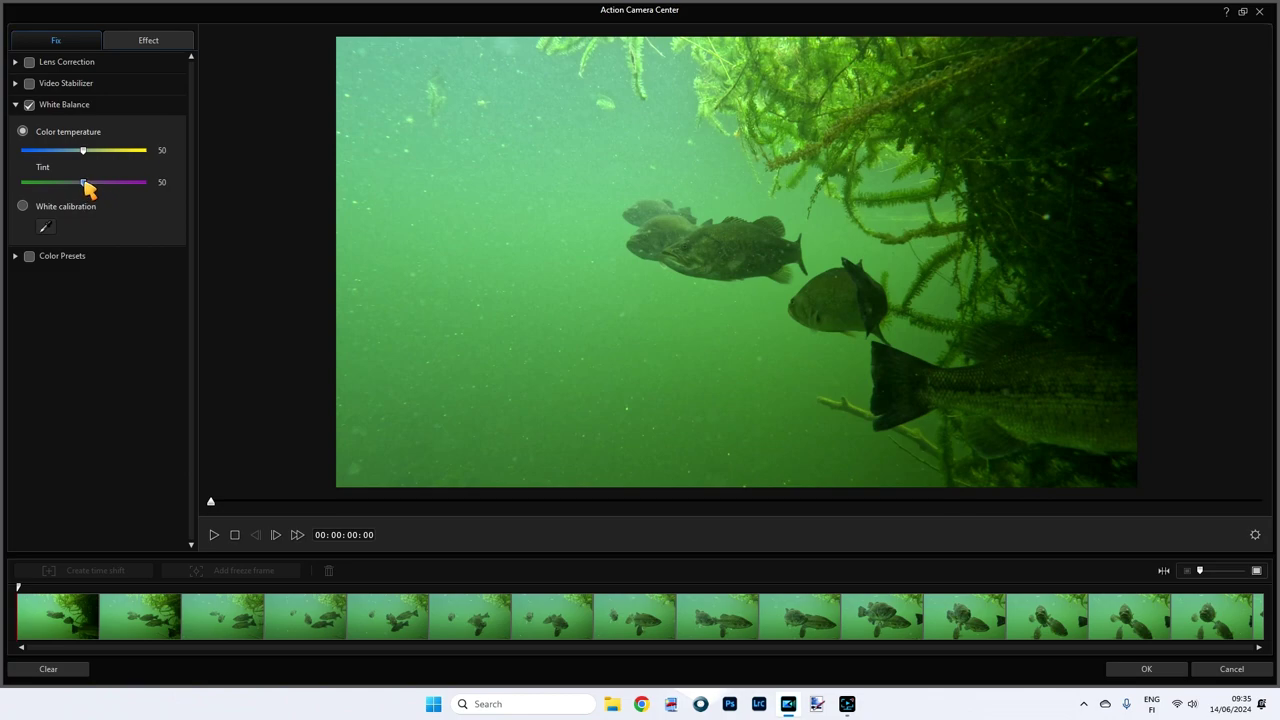
drag(86, 185, 150, 186)
drag(84, 150, 43, 150)
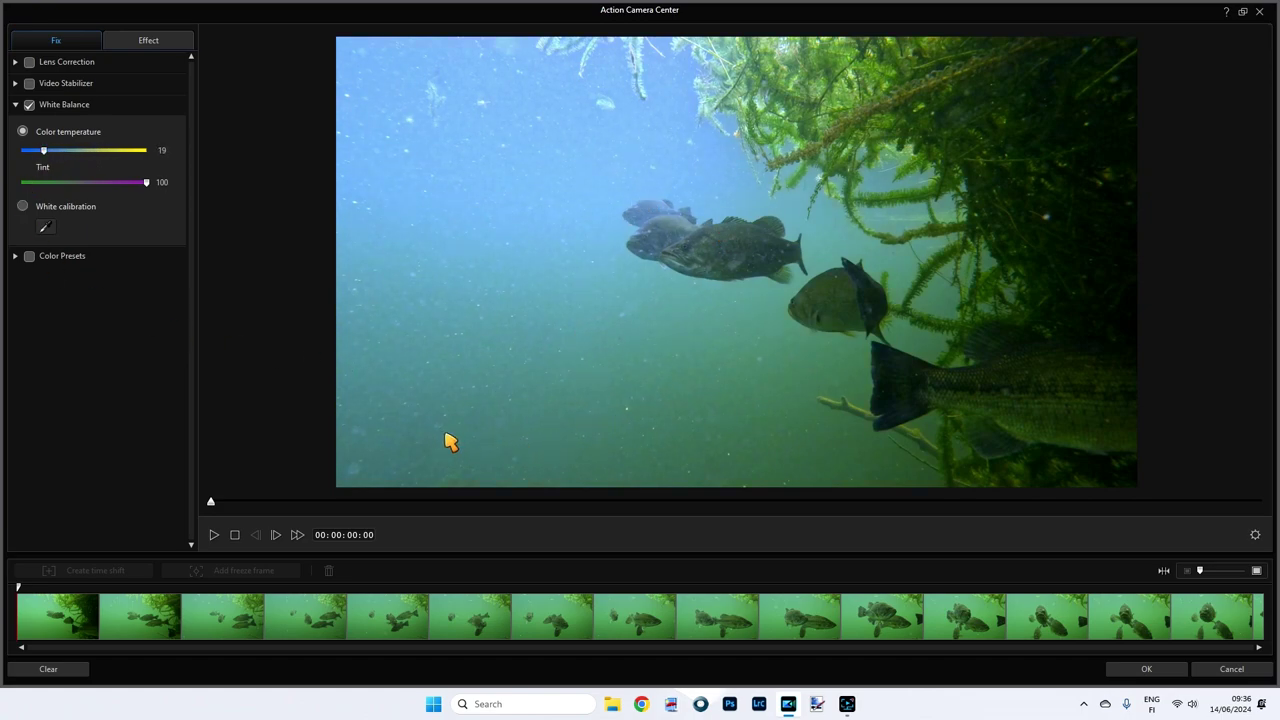
click(28, 105)
click(15, 105)
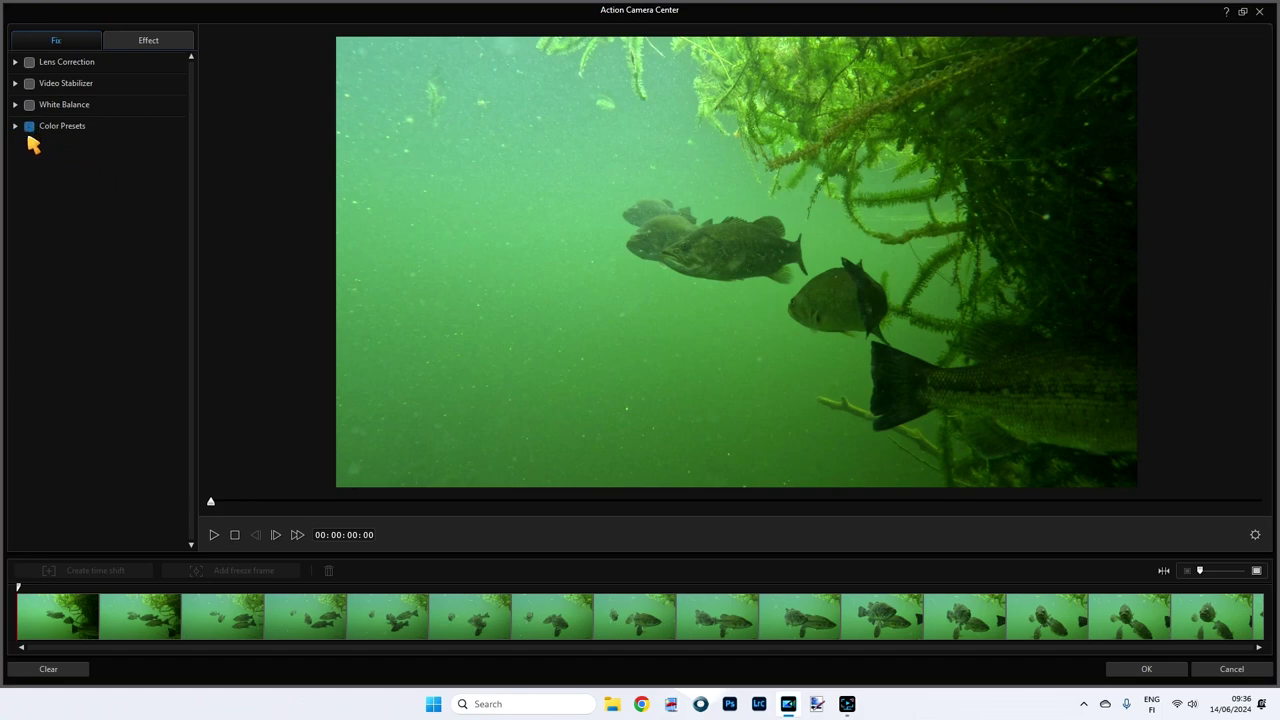
Step: Try the color presets 70s Flick, 80s Fab, Bright, Color Pop and Countryside on the clip, and turn Color Presets off again
click(29, 127)
click(15, 126)
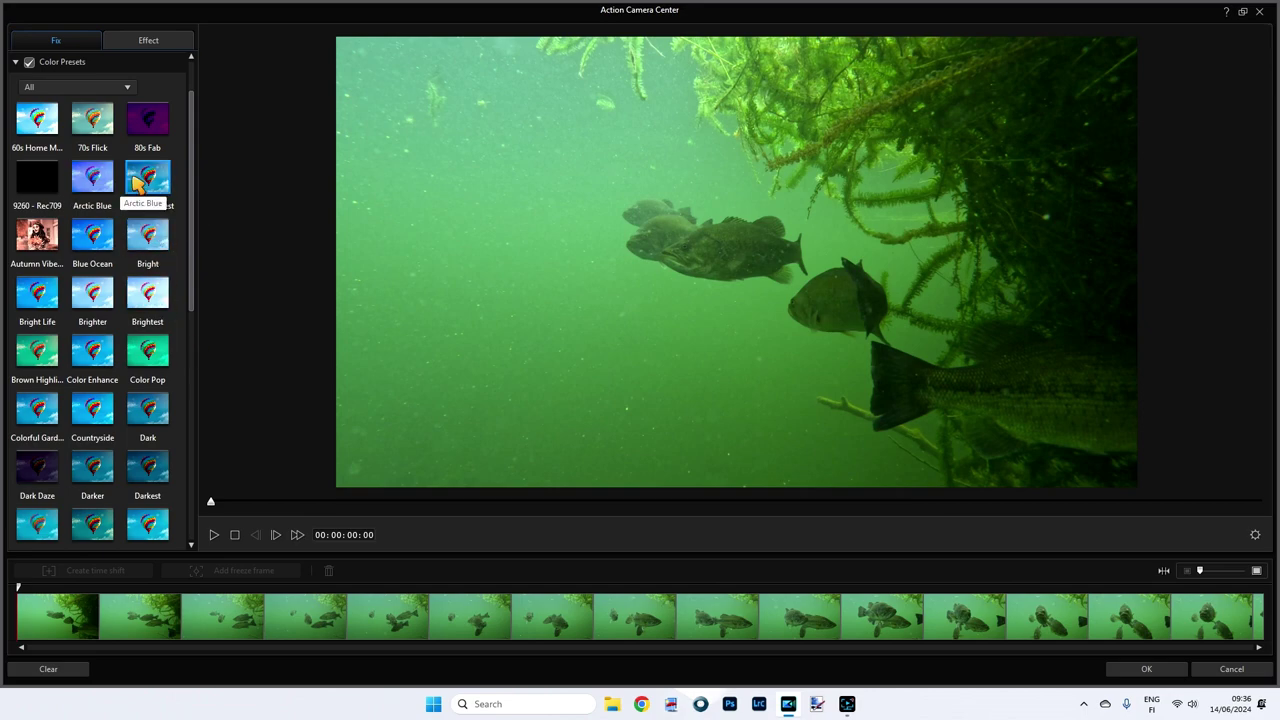
click(92, 122)
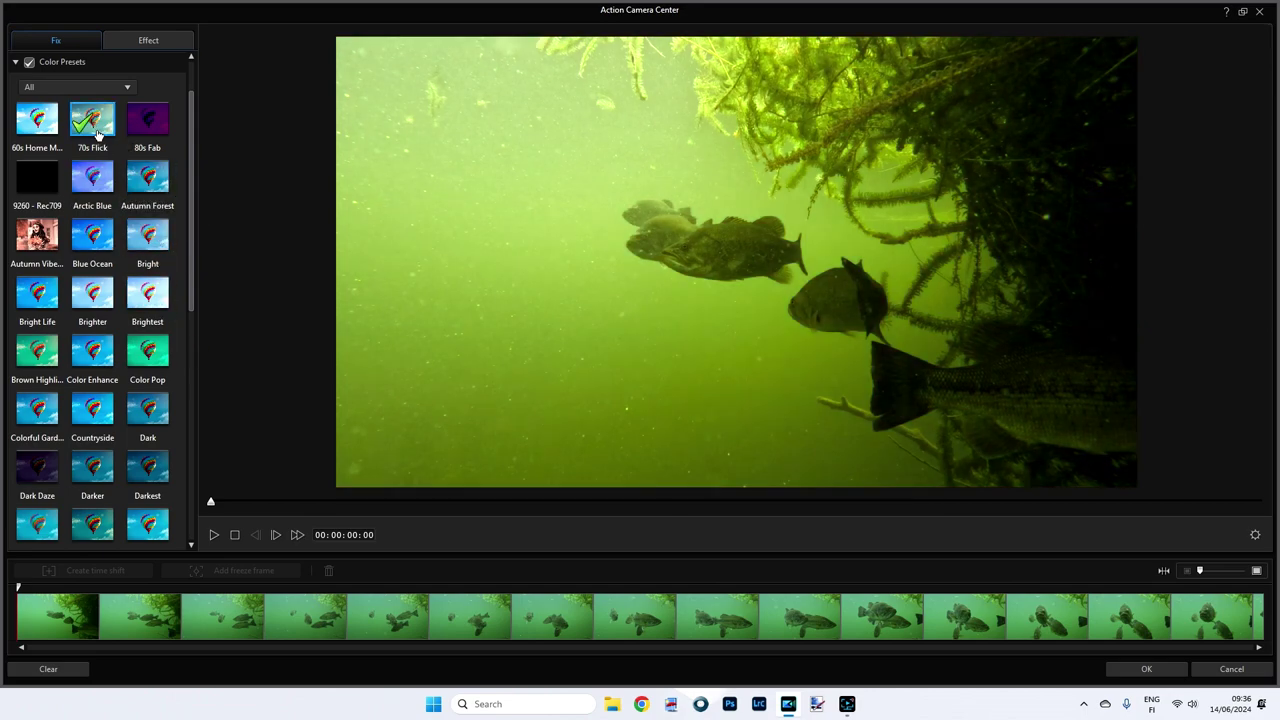
click(147, 122)
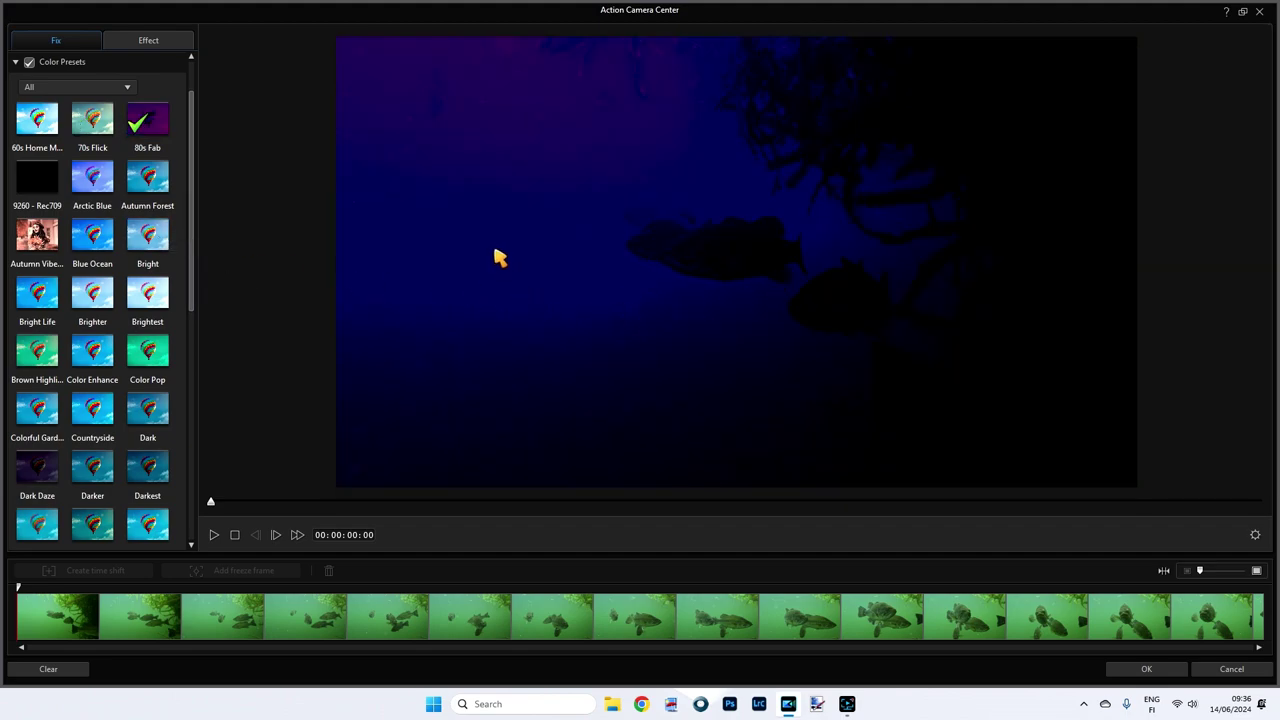
click(157, 240)
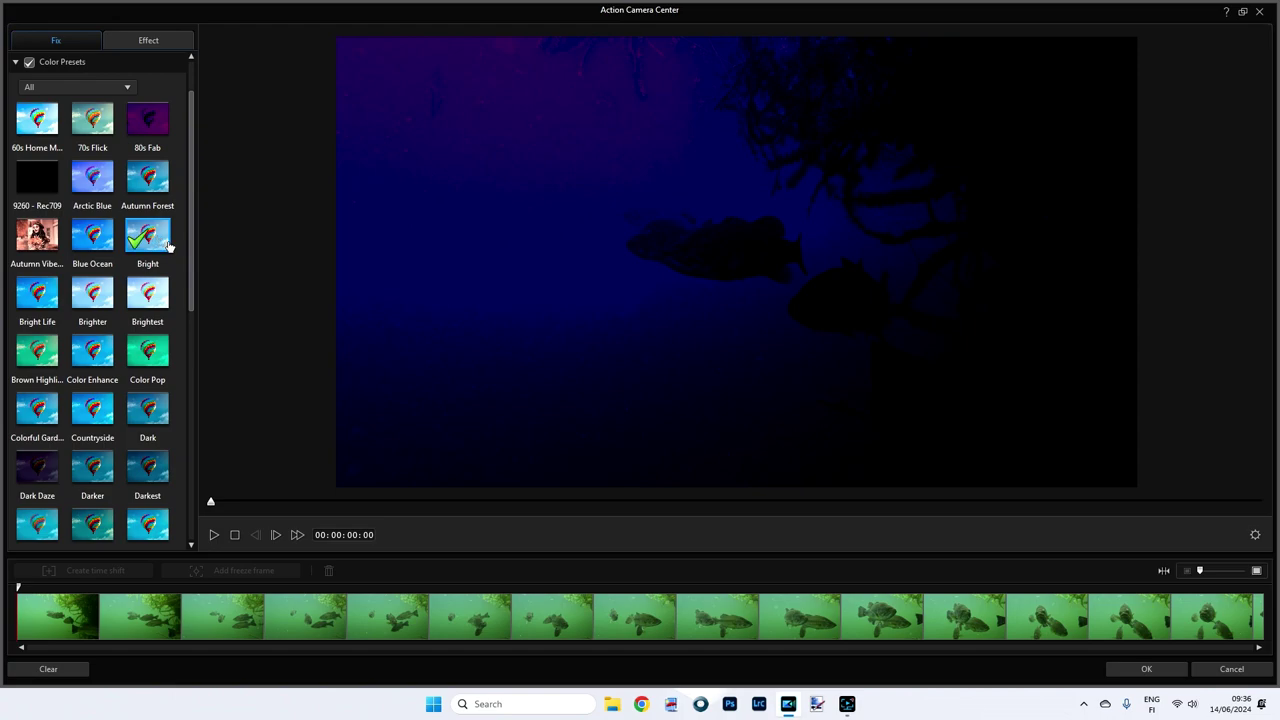
click(148, 356)
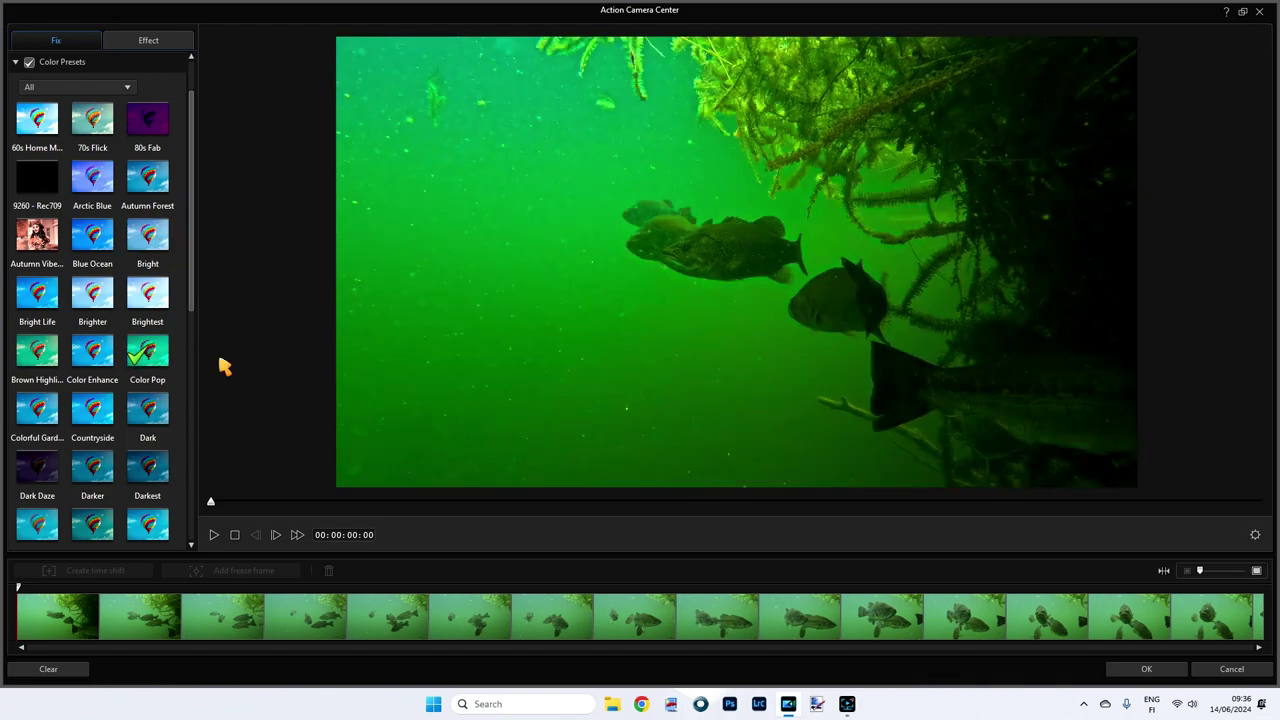
click(99, 427)
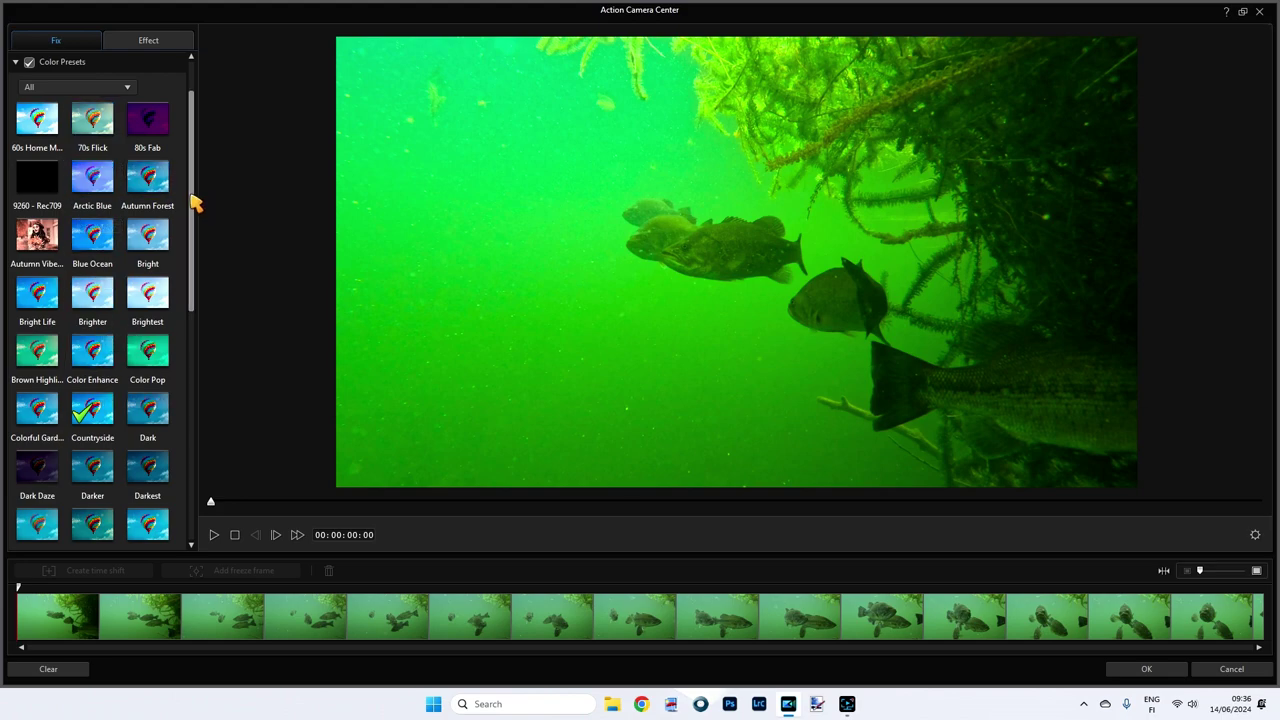
drag(194, 200, 194, 151)
click(29, 126)
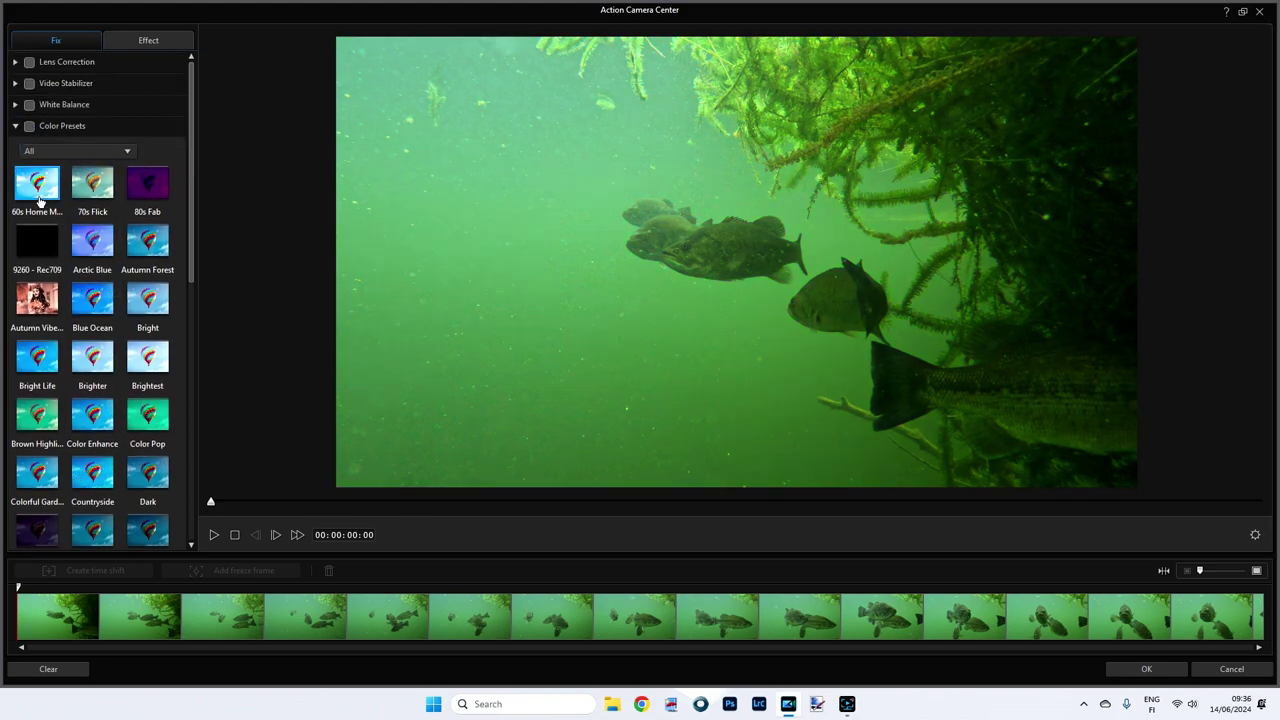
click(15, 126)
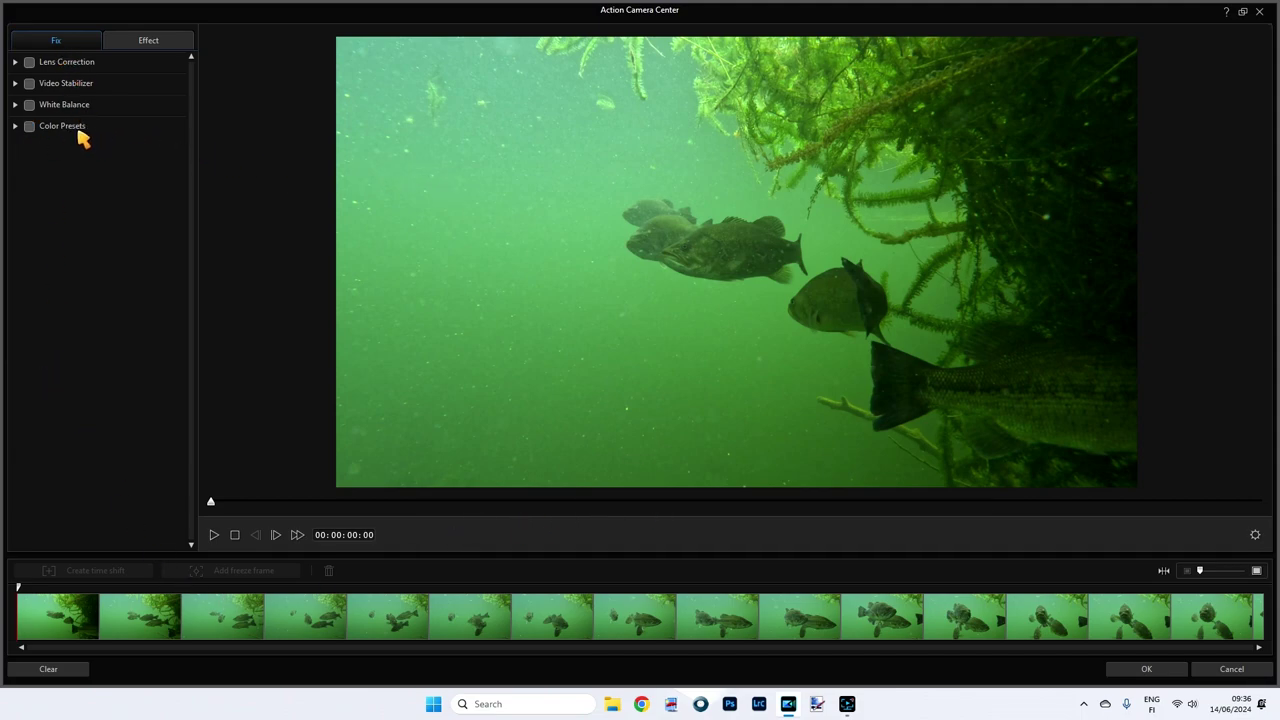
Step: Switch to the effect tools, create a time shift starting at 00:00:09:00 and extend its end to 00:00:25:00
click(148, 45)
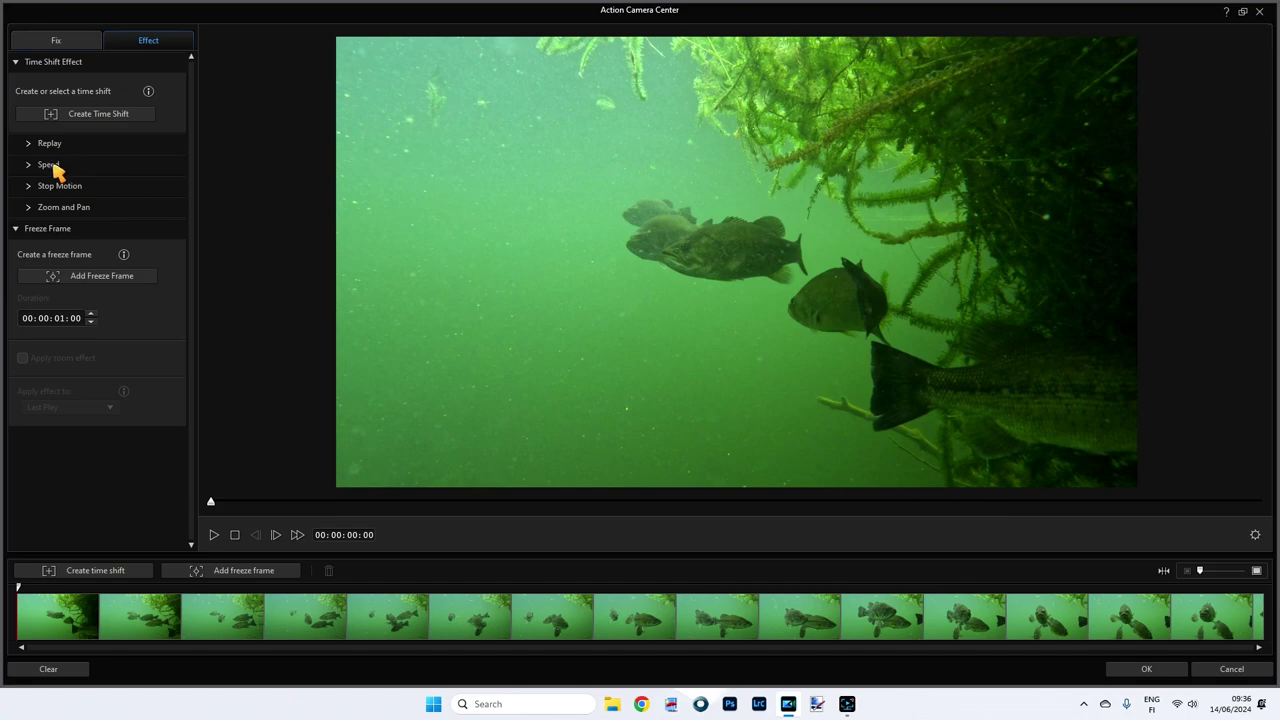
click(16, 229)
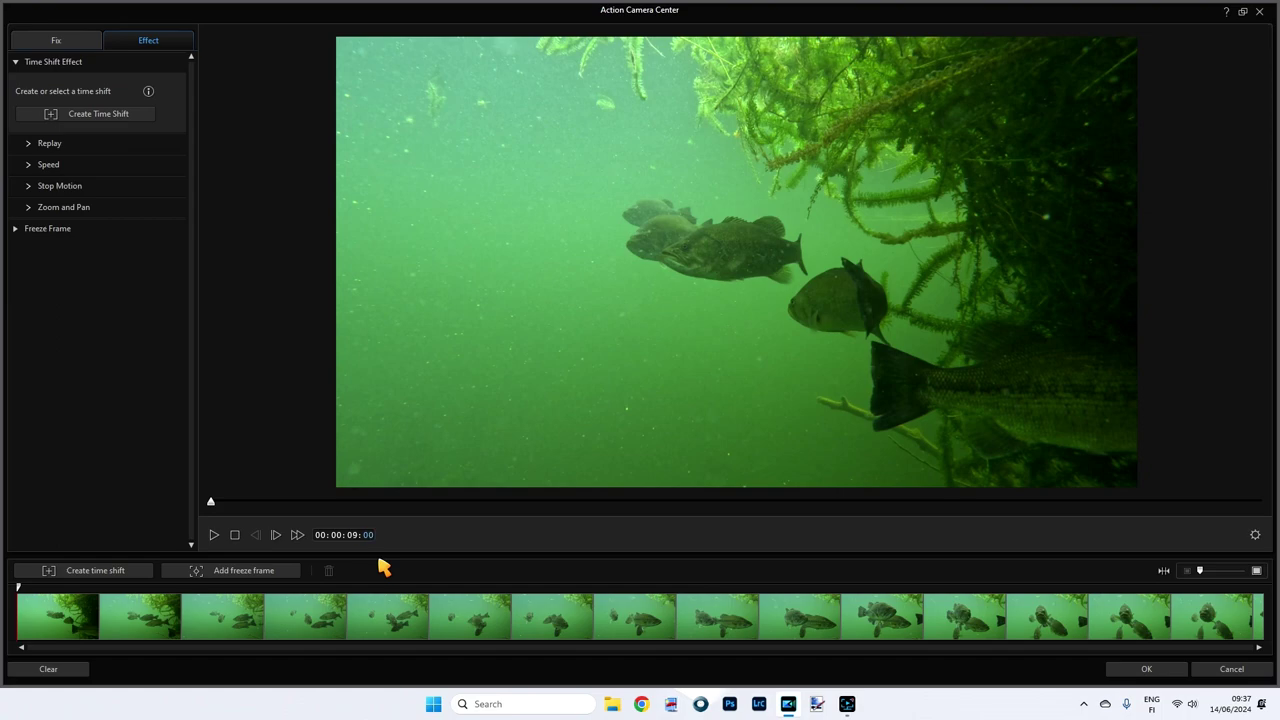
key(Return)
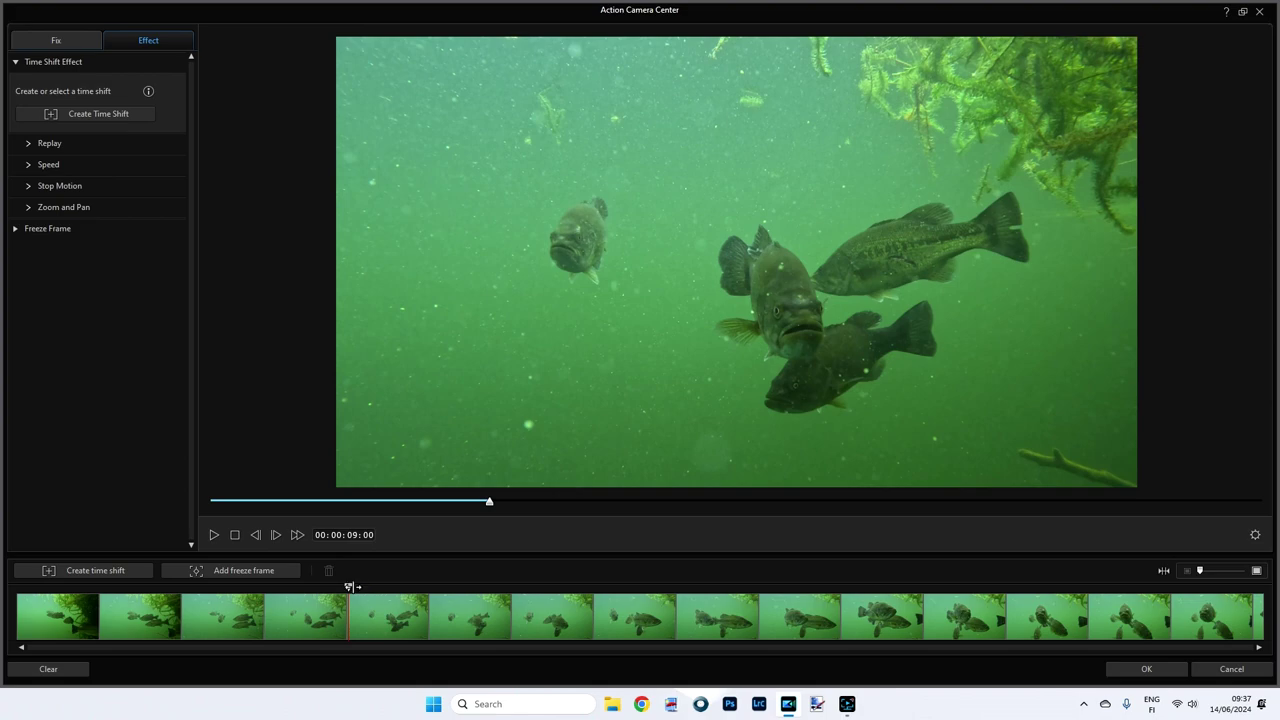
click(80, 575)
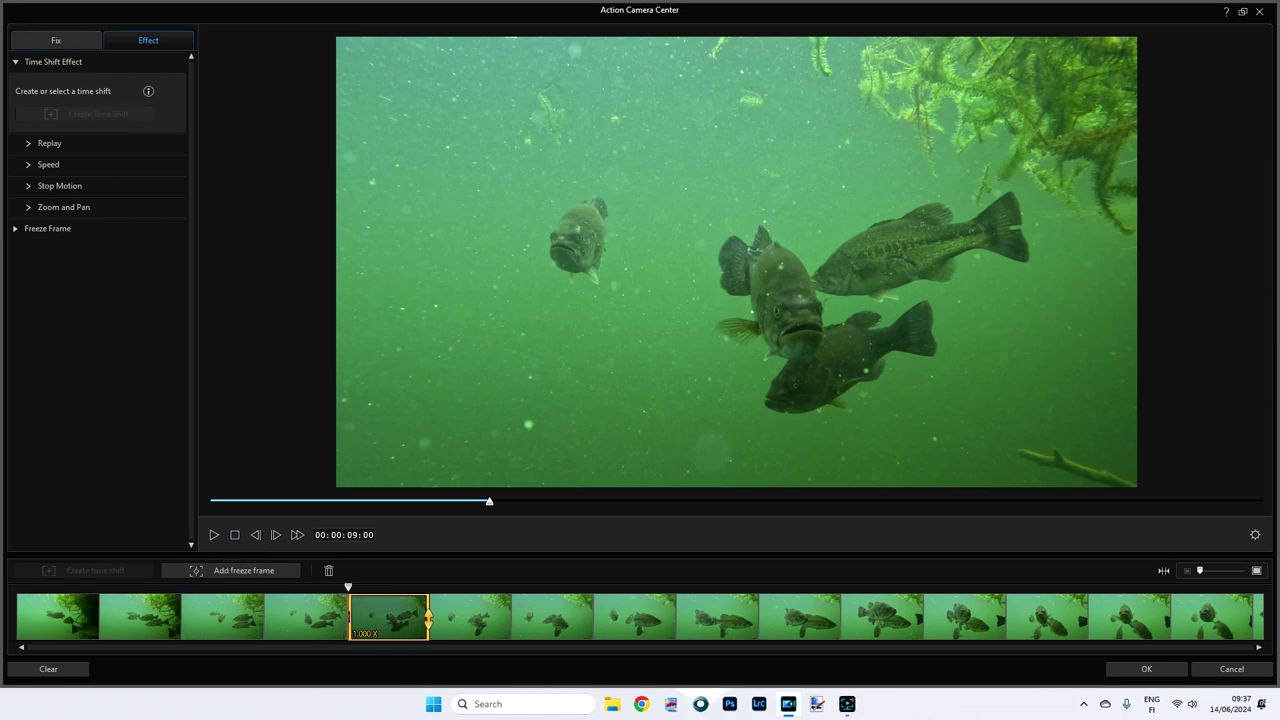
drag(428, 618, 936, 610)
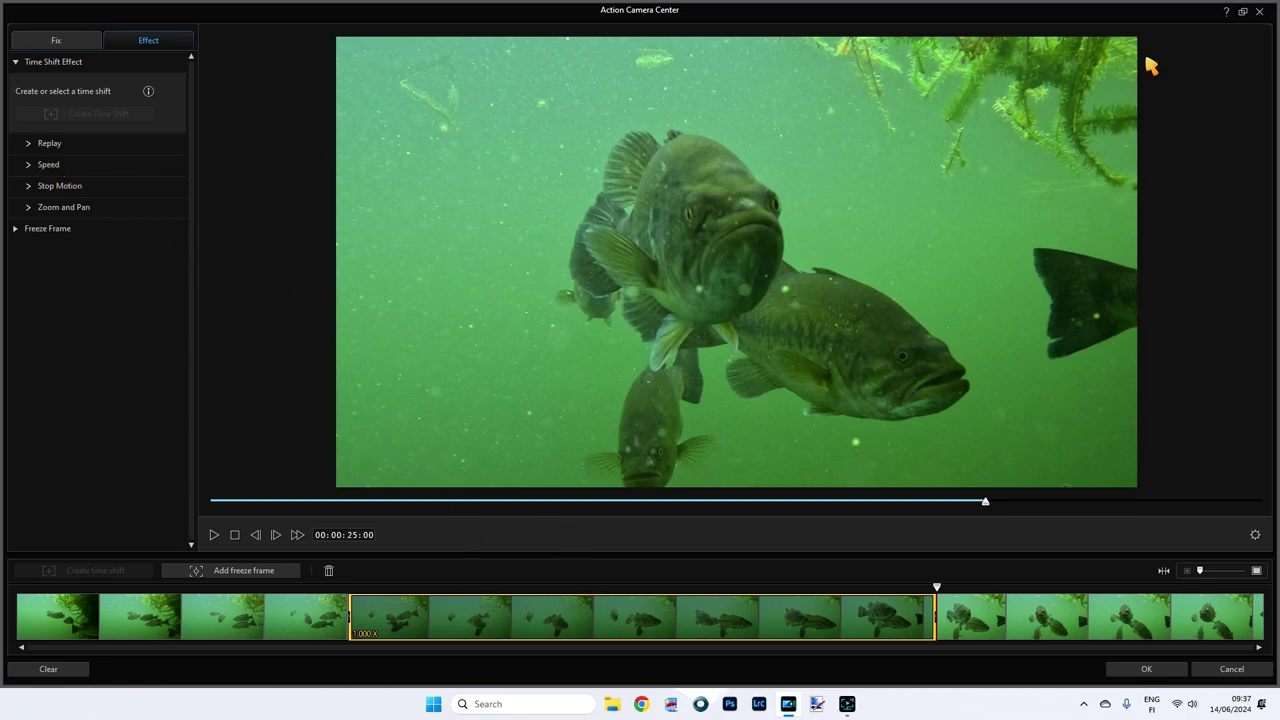
click(1242, 11)
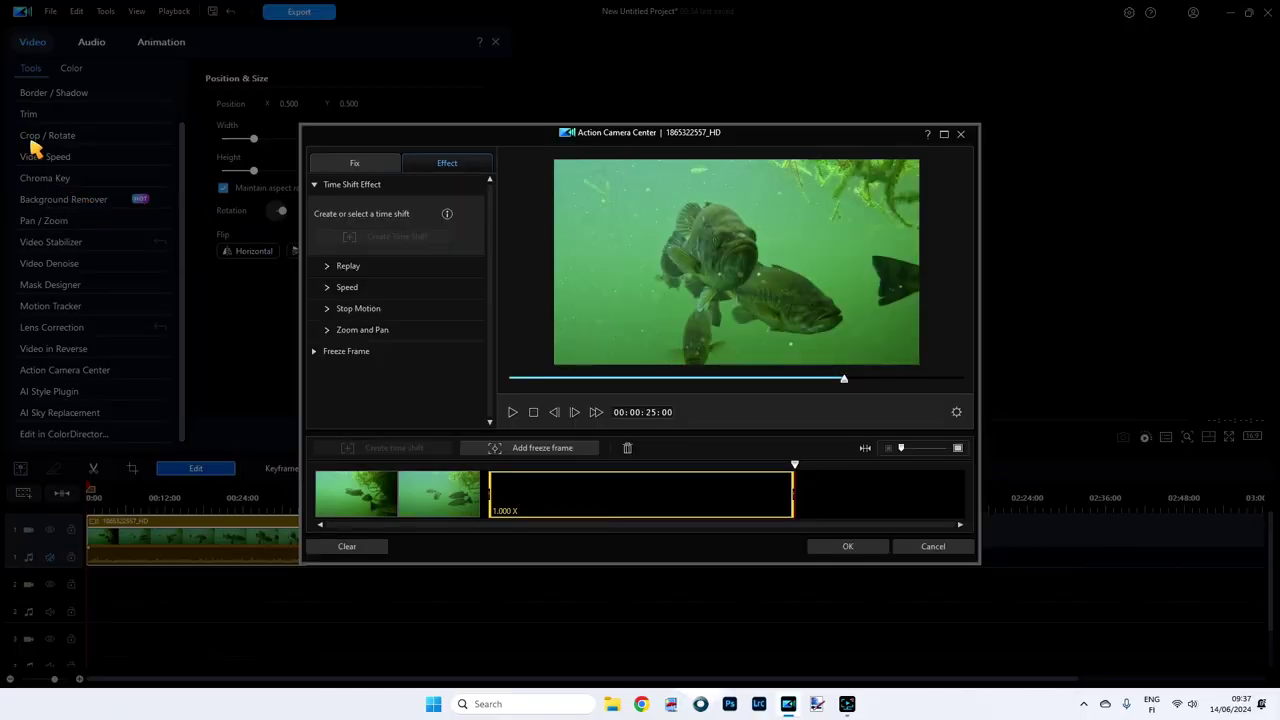
click(944, 134)
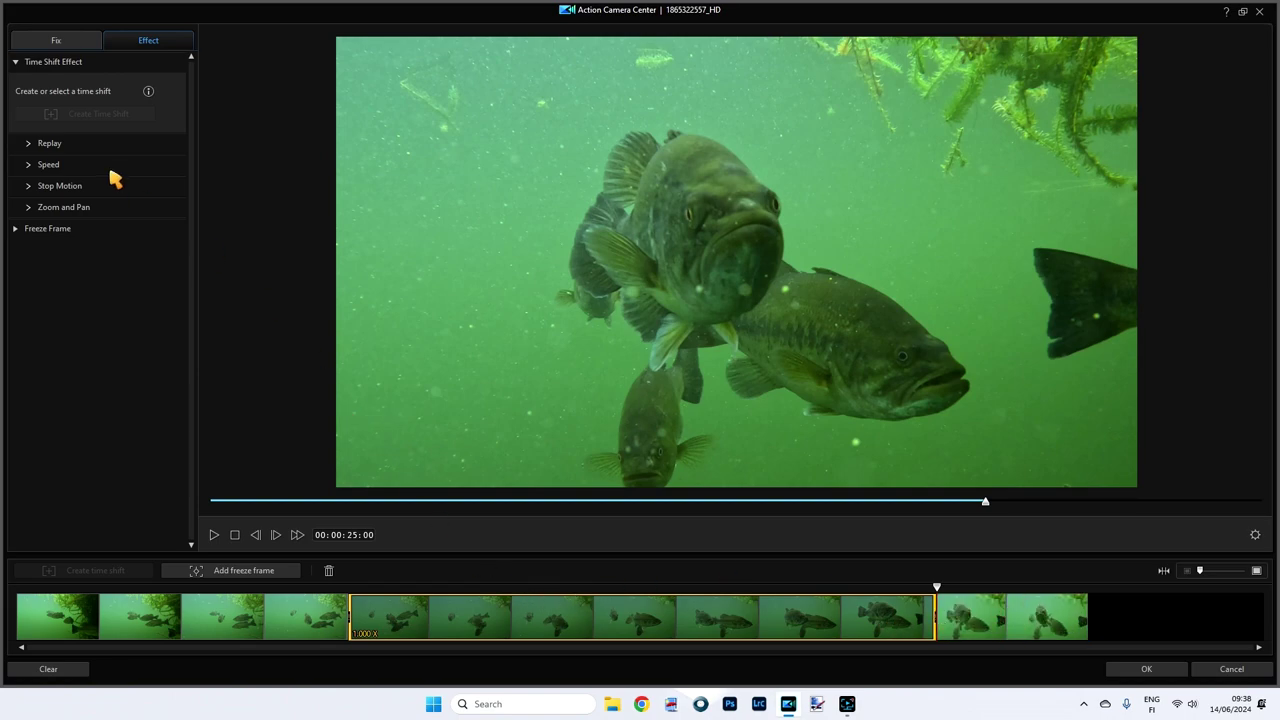
Step: Apply replay and reverse to the time shift and shorten its end to 00:00:15:36
click(32, 145)
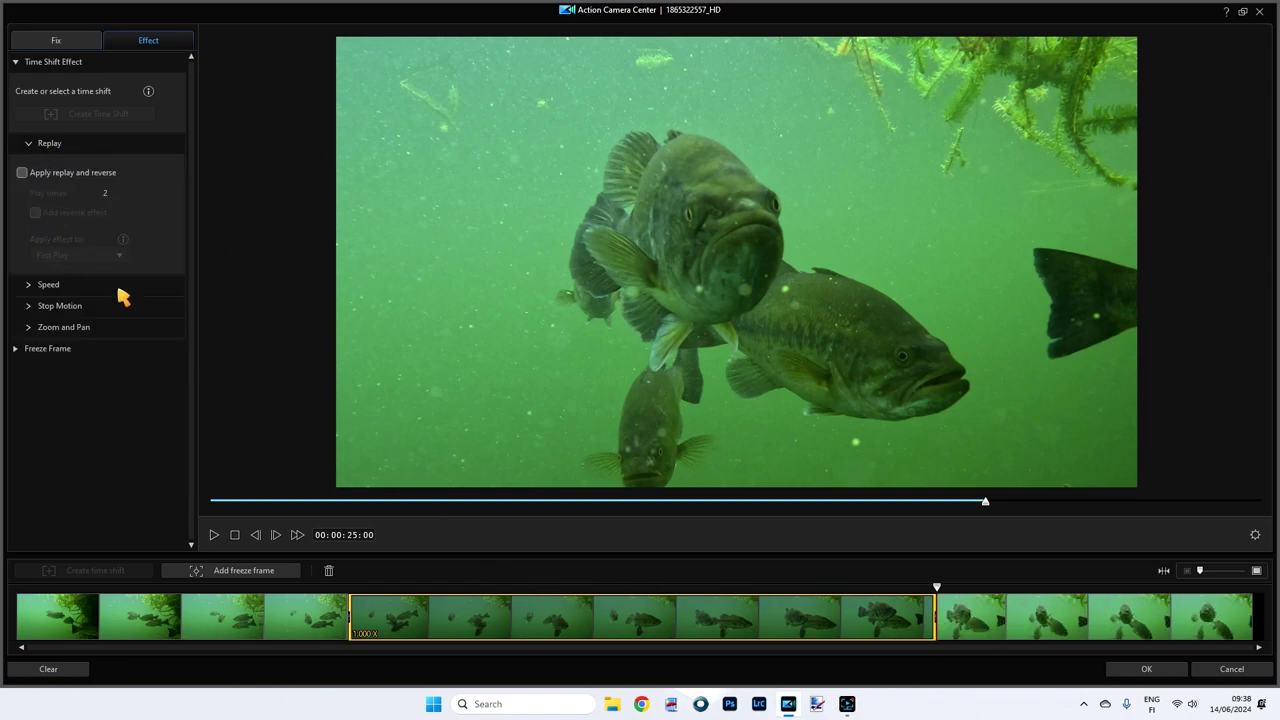
click(22, 172)
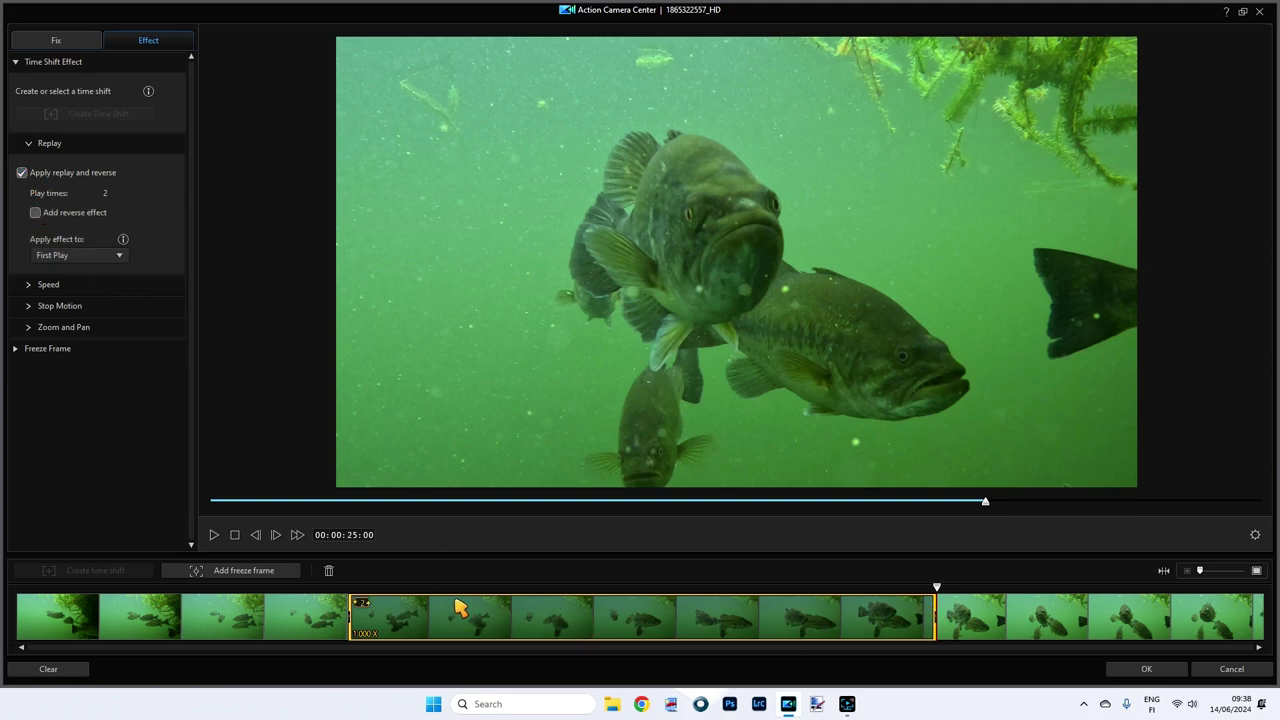
drag(935, 617, 595, 631)
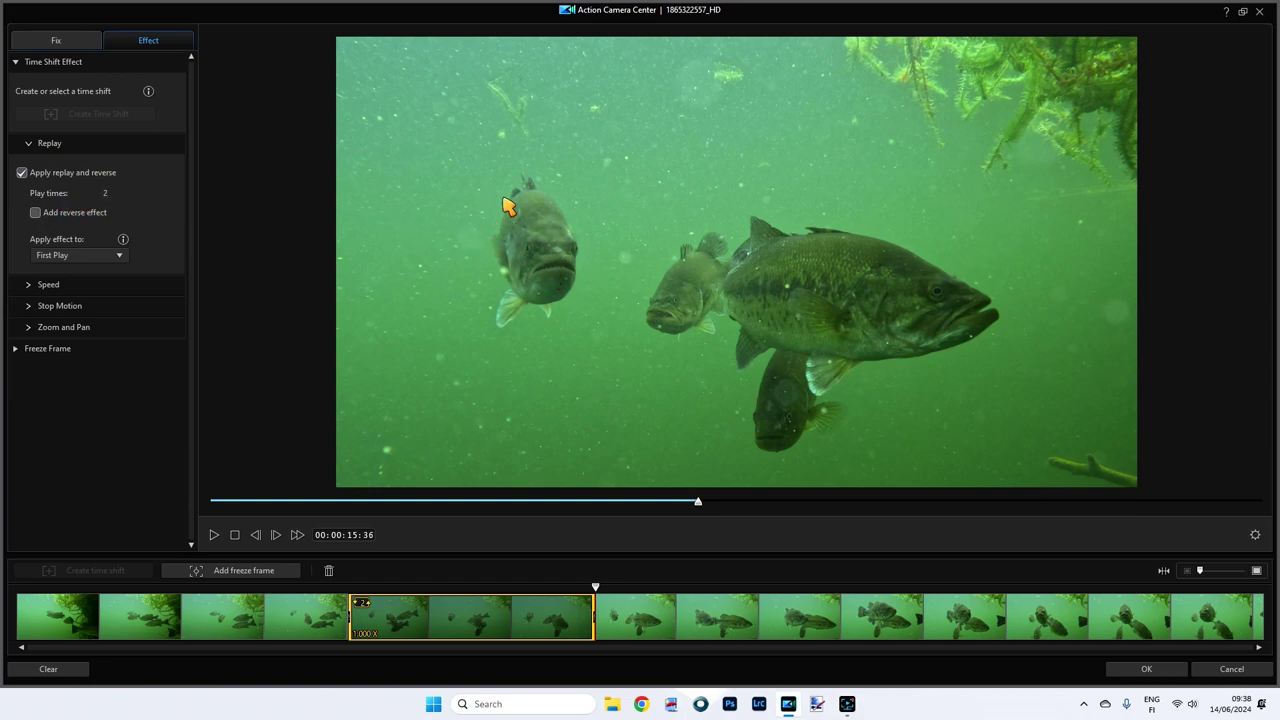
Step: Add the reverse effect to the replay and play the clip from 00:00:07:47, just before the time shift
click(36, 214)
drag(595, 588, 382, 590)
click(309, 605)
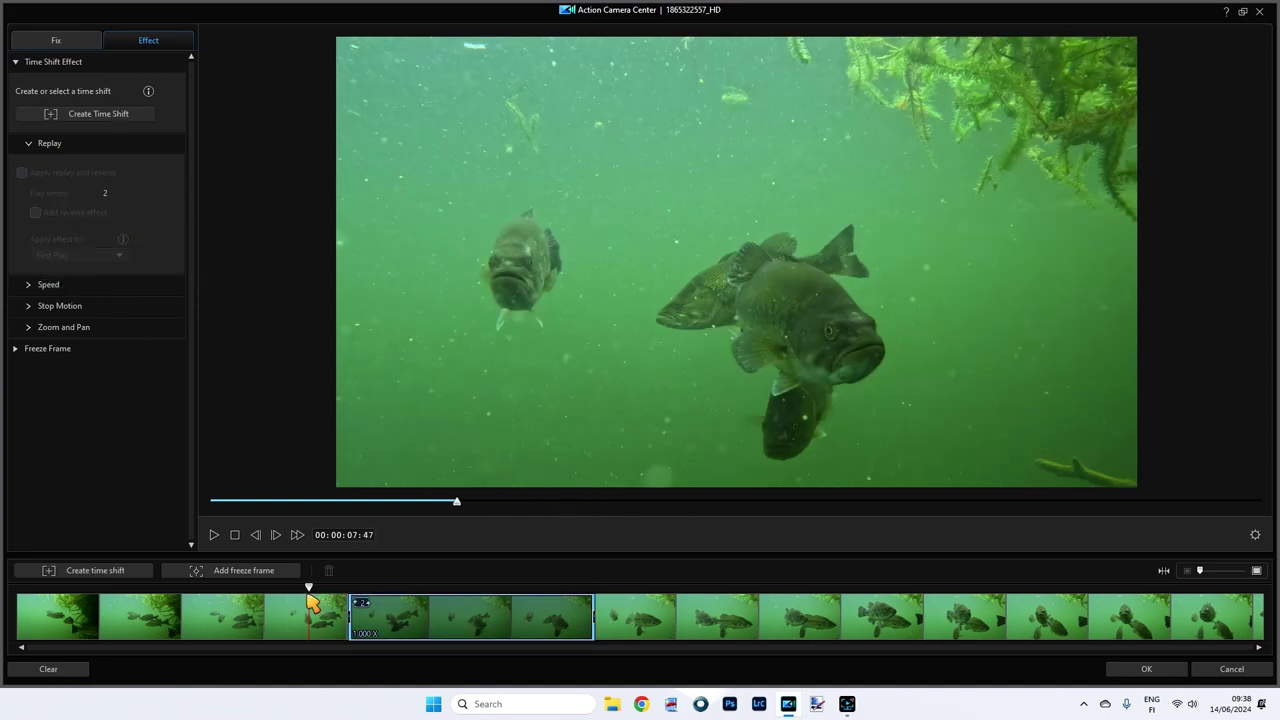
click(215, 537)
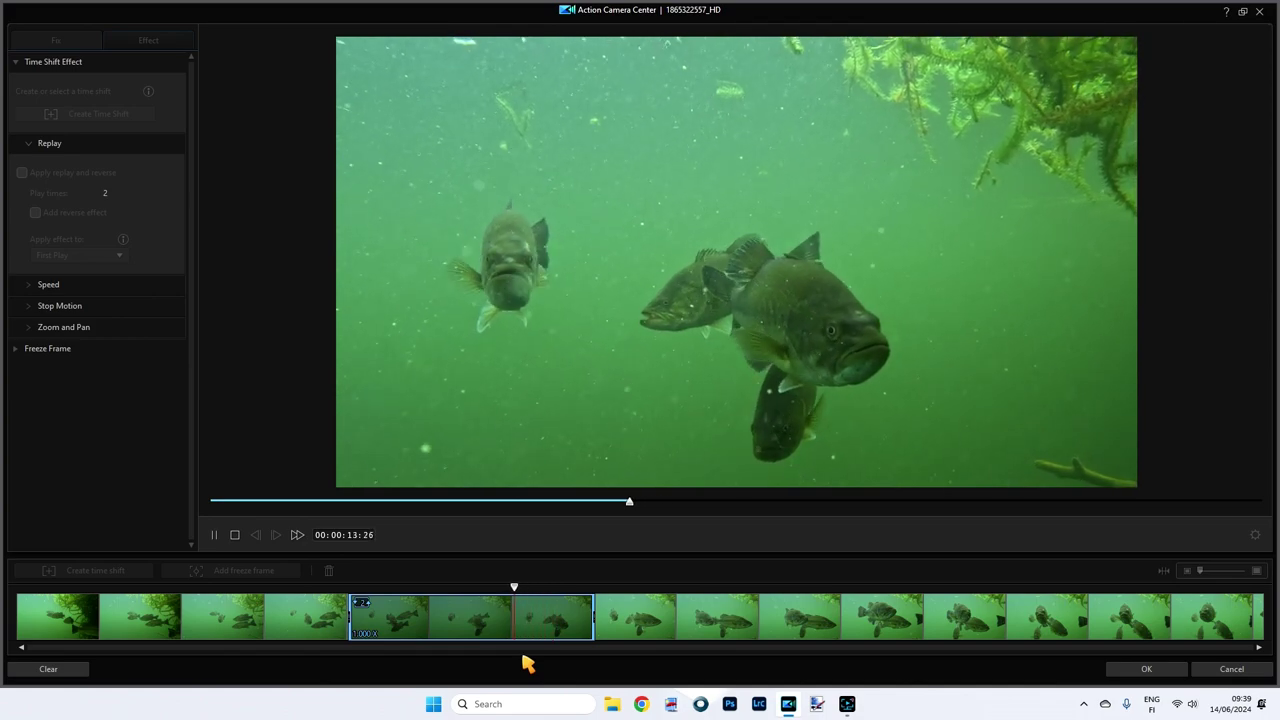
click(215, 537)
Step: Turn off replay and reverse for the time shift and look at its speed effect settings
click(403, 615)
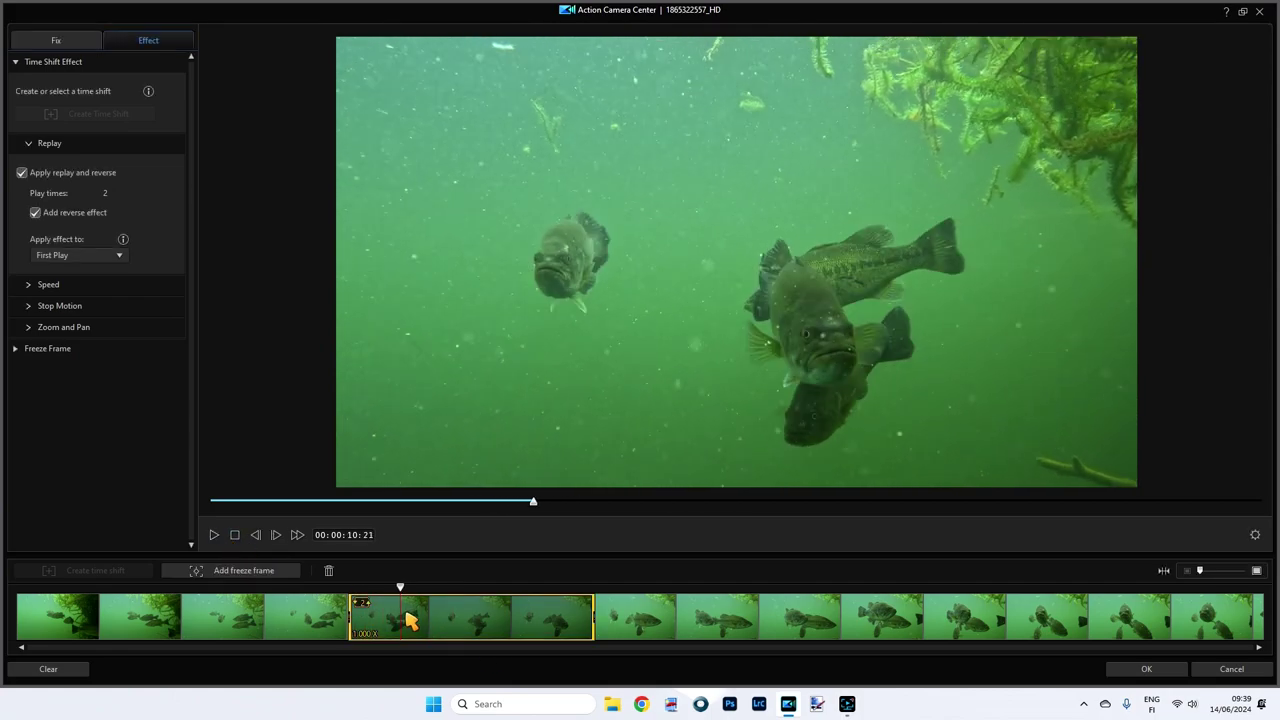
click(22, 173)
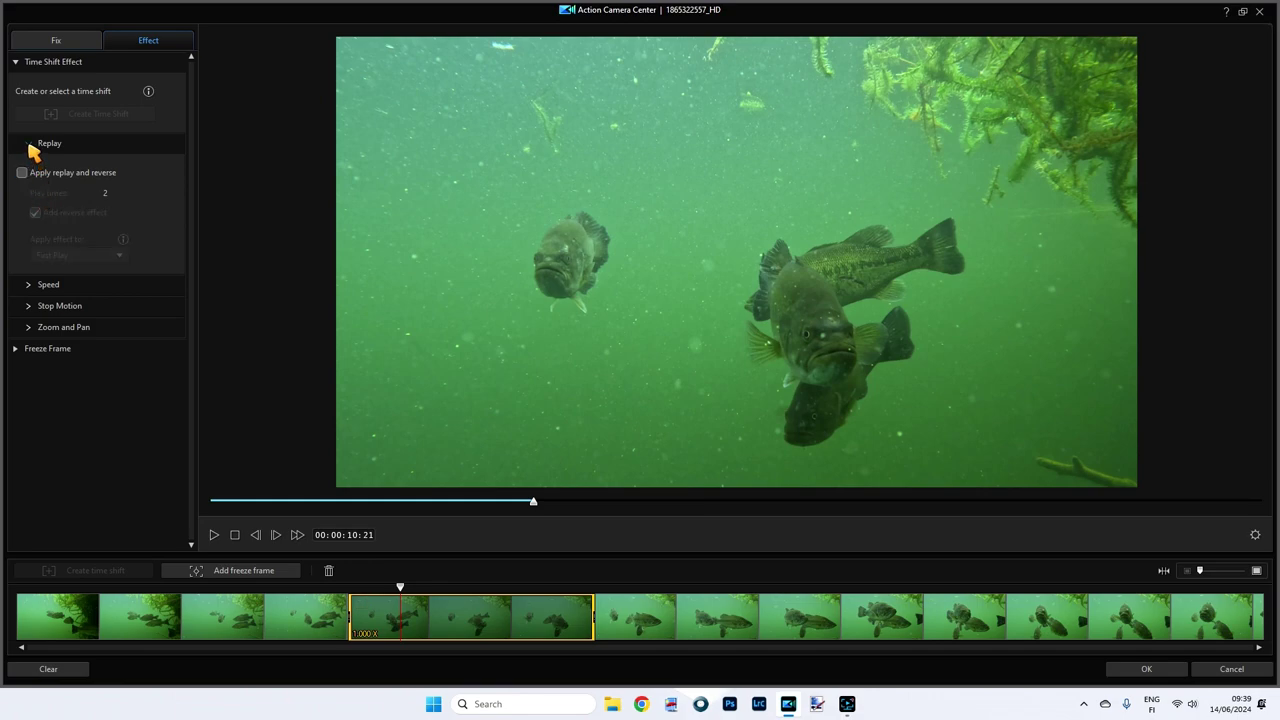
click(30, 144)
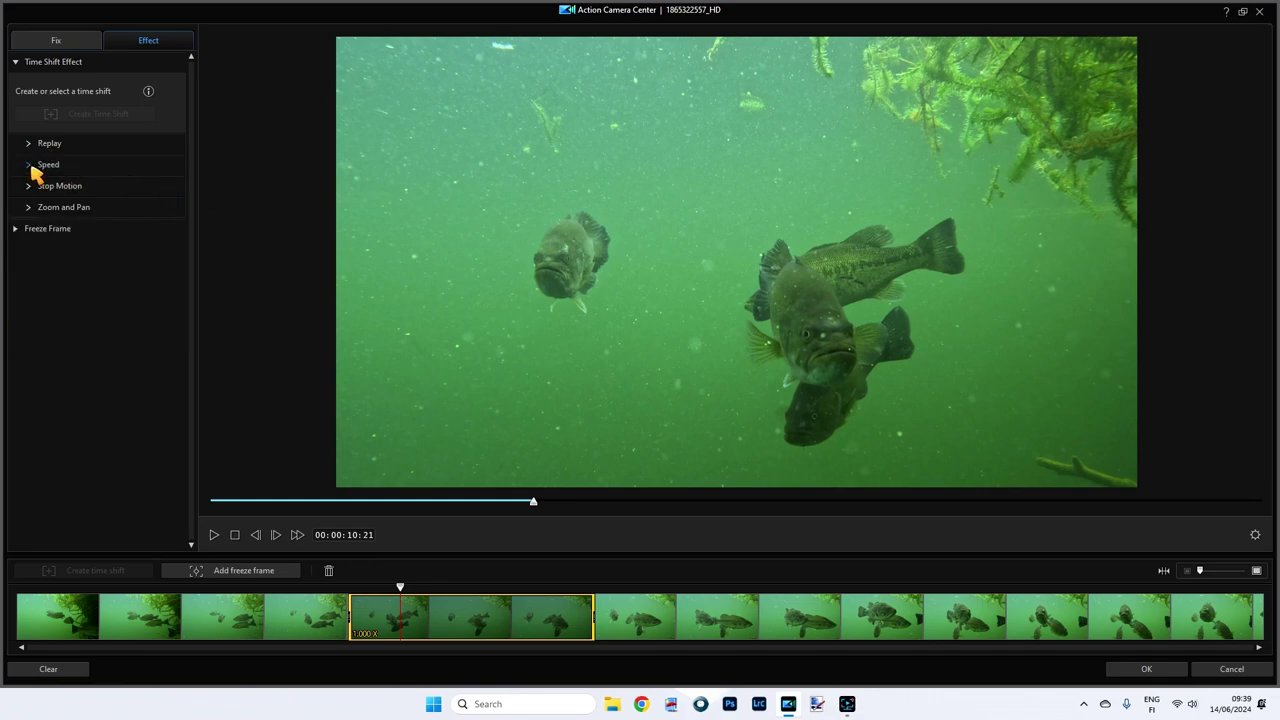
click(38, 166)
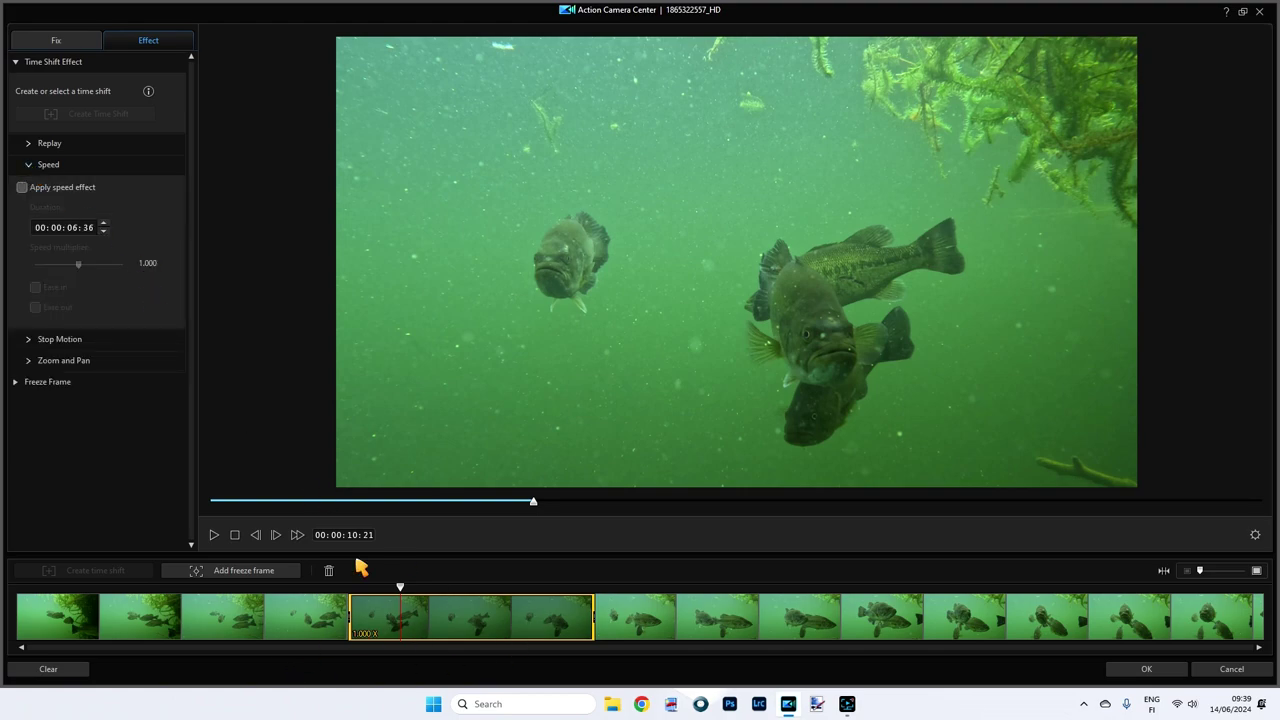
click(30, 166)
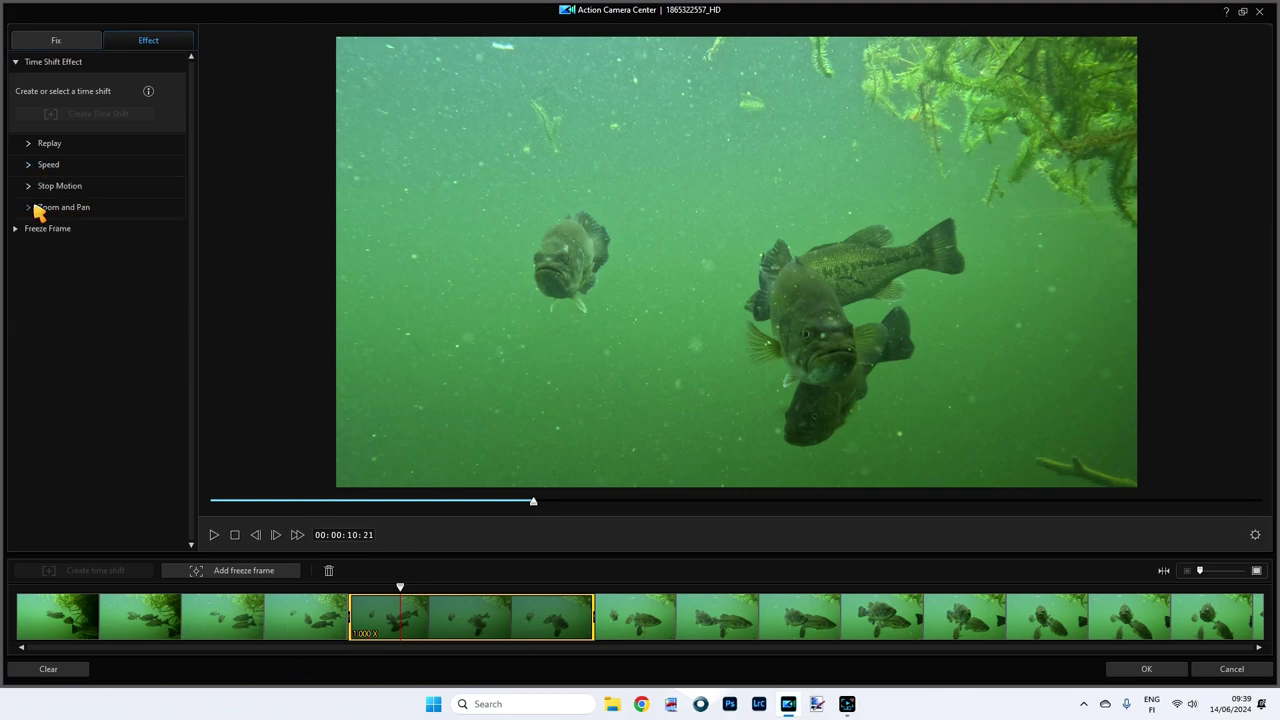
Step: Apply stop motion with a value of 20 to the time shift and play the clip from 00:00:08:09
click(32, 188)
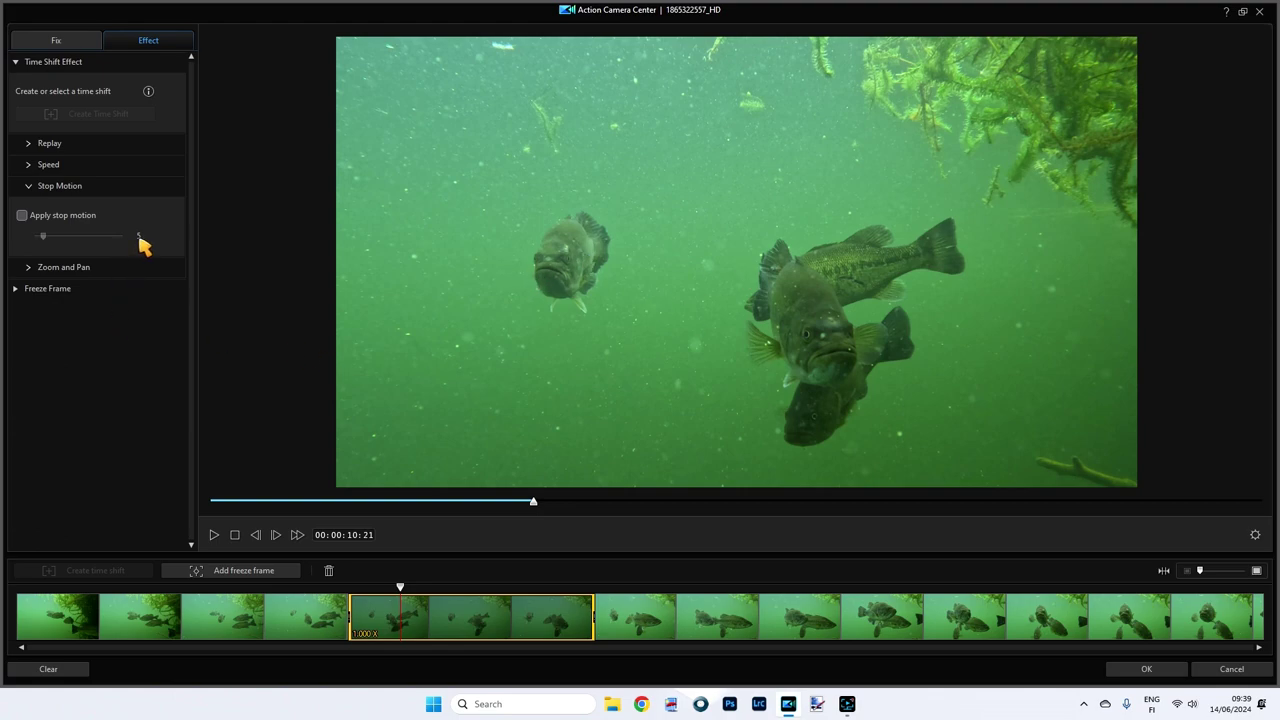
click(24, 215)
drag(44, 237, 62, 237)
drag(400, 587, 318, 588)
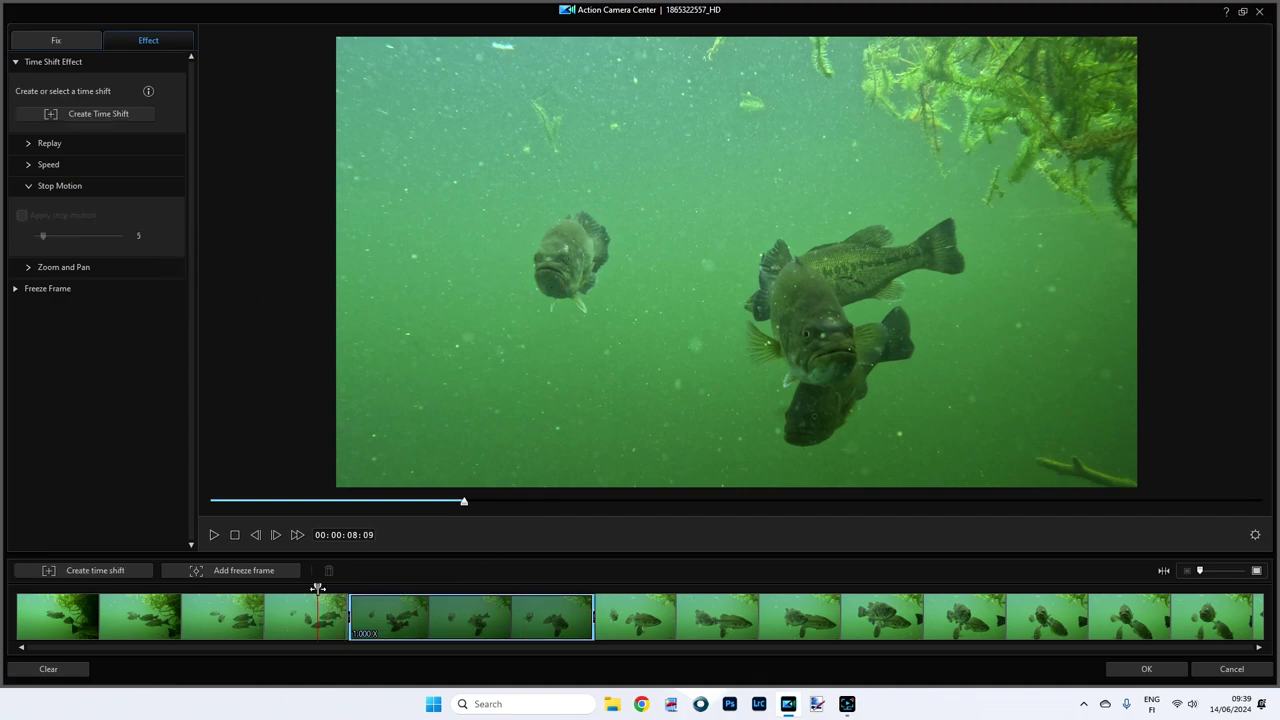
click(214, 537)
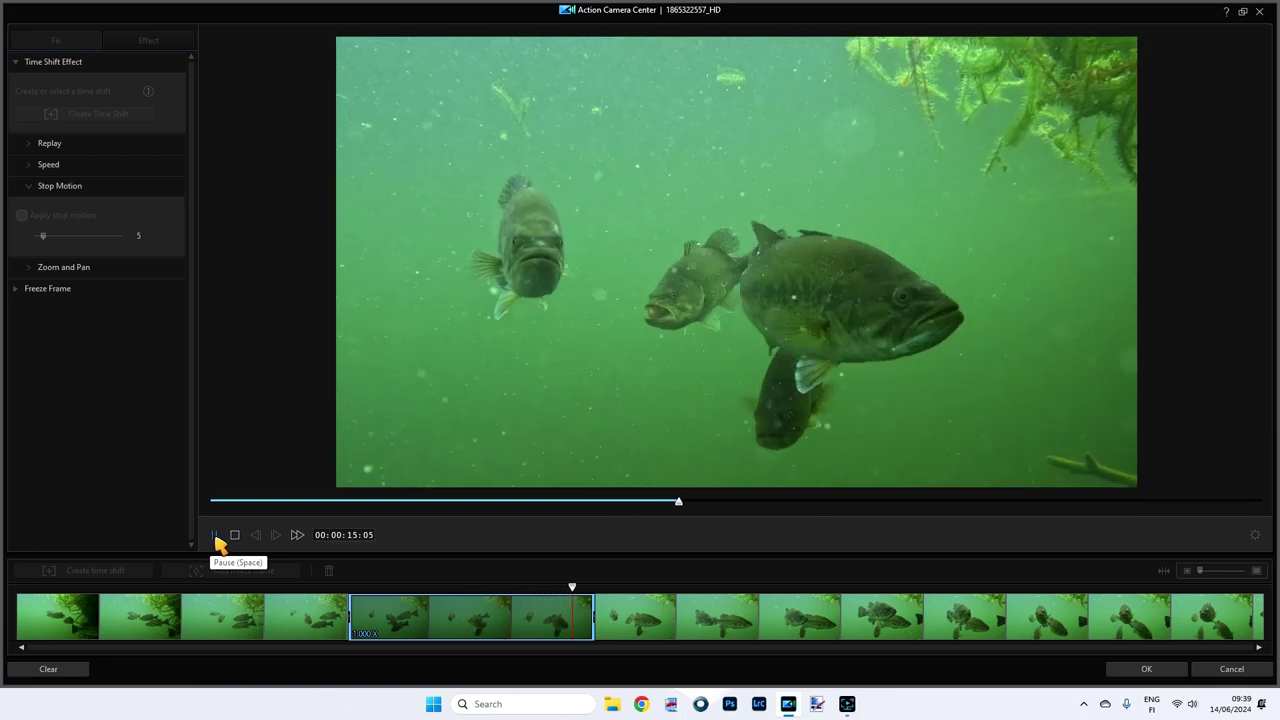
click(218, 540)
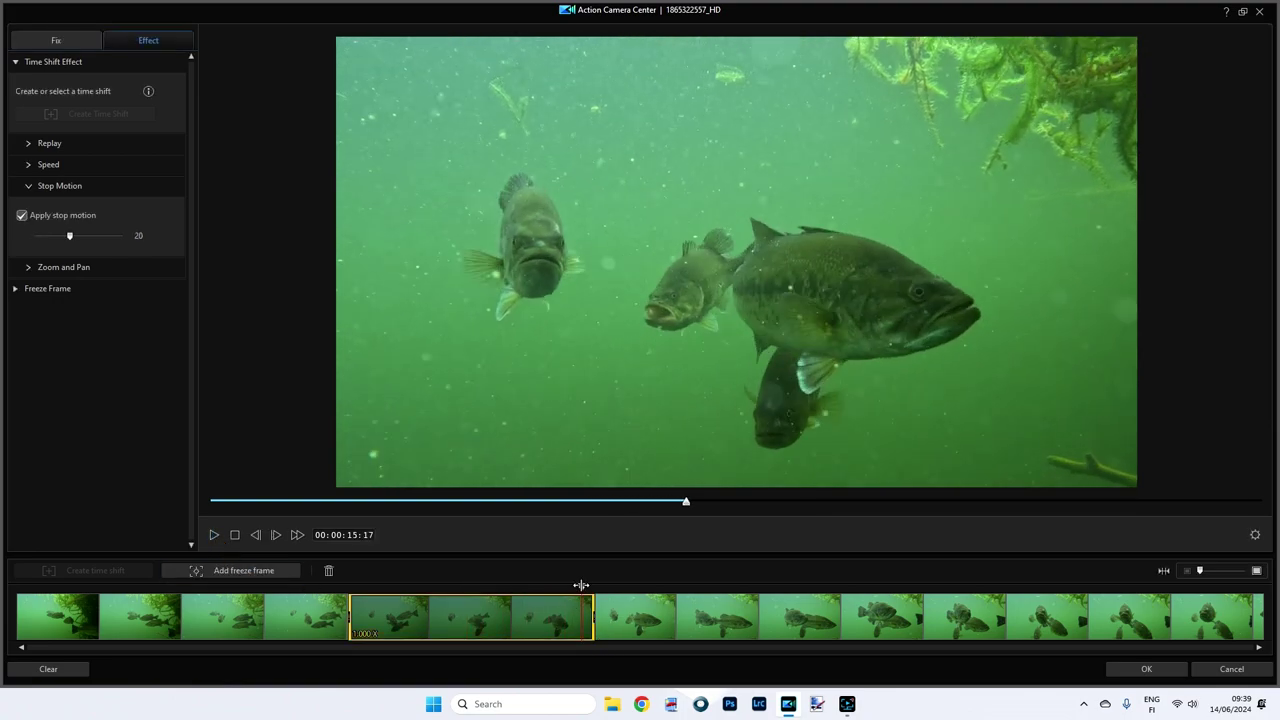
Step: Return to 00:00:09:26 in the time shift and turn off its stop motion effect
drag(581, 585, 366, 587)
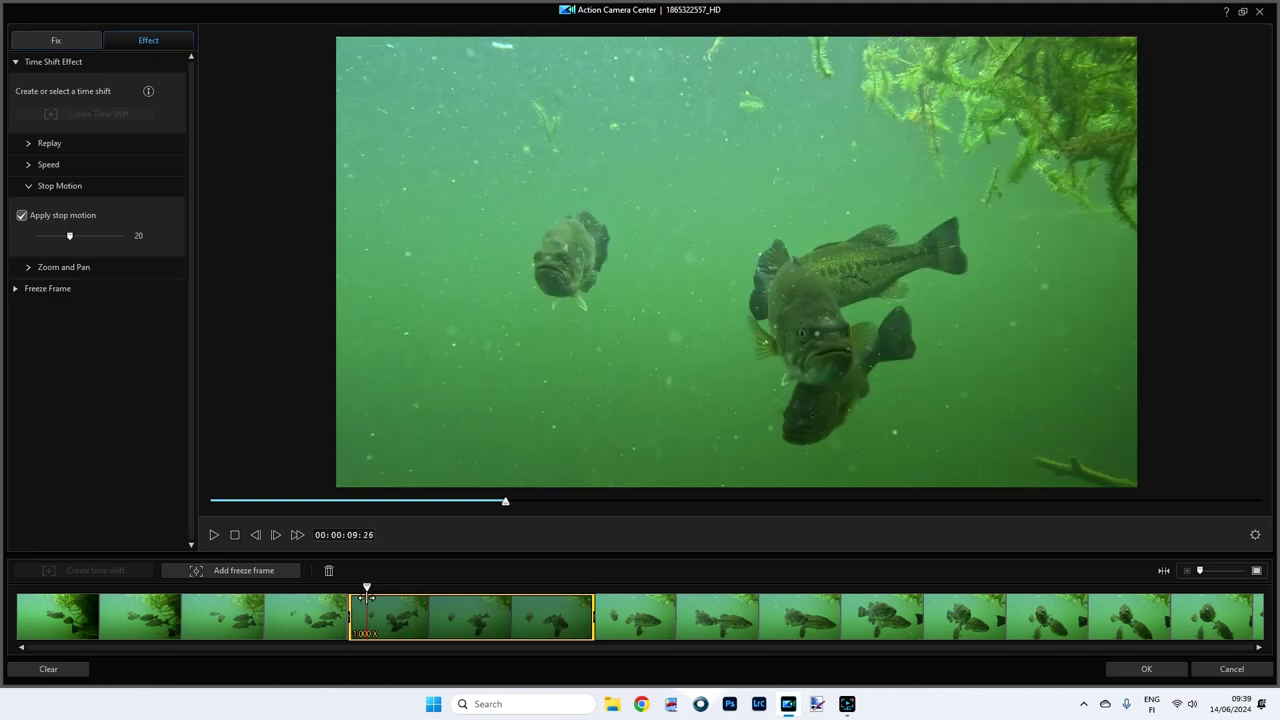
click(22, 218)
click(27, 188)
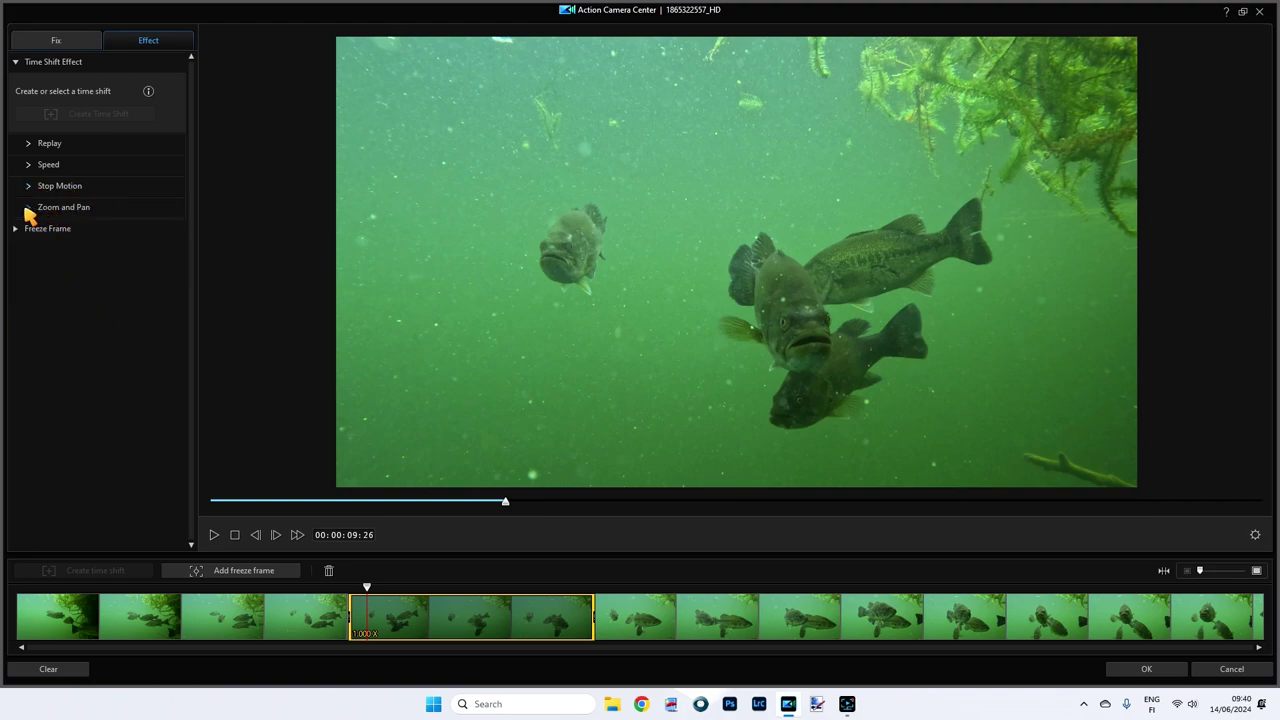
Step: Add zoom and pan keyframes at 00:00:09:05 and 00:00:15:29 of the time shift, each framing the leftmost fish closely
click(30, 208)
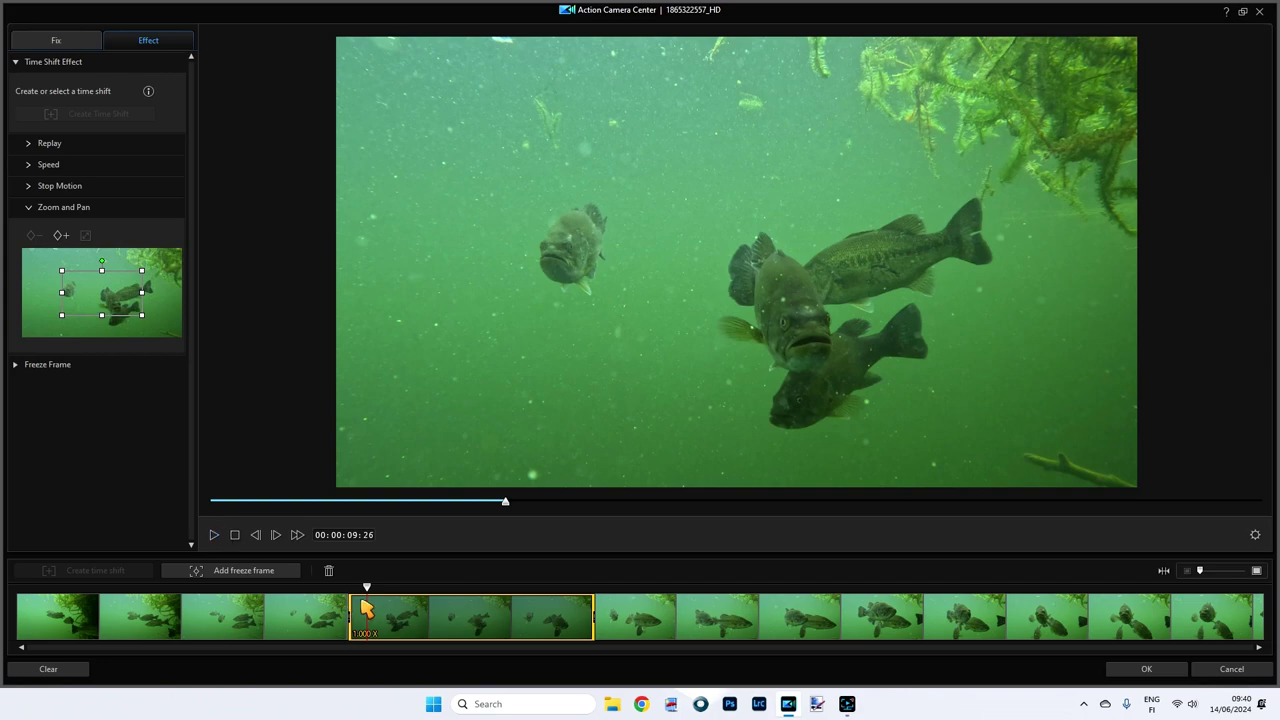
drag(367, 586, 349, 586)
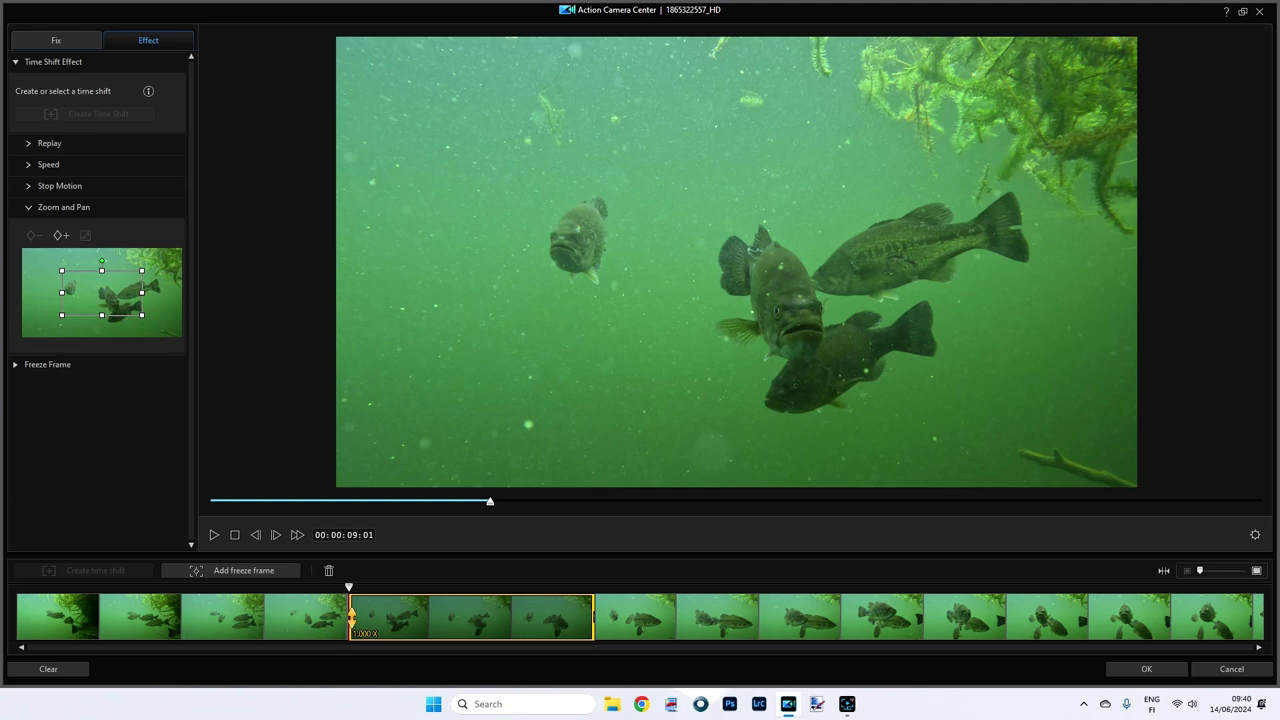
drag(350, 585, 347, 585)
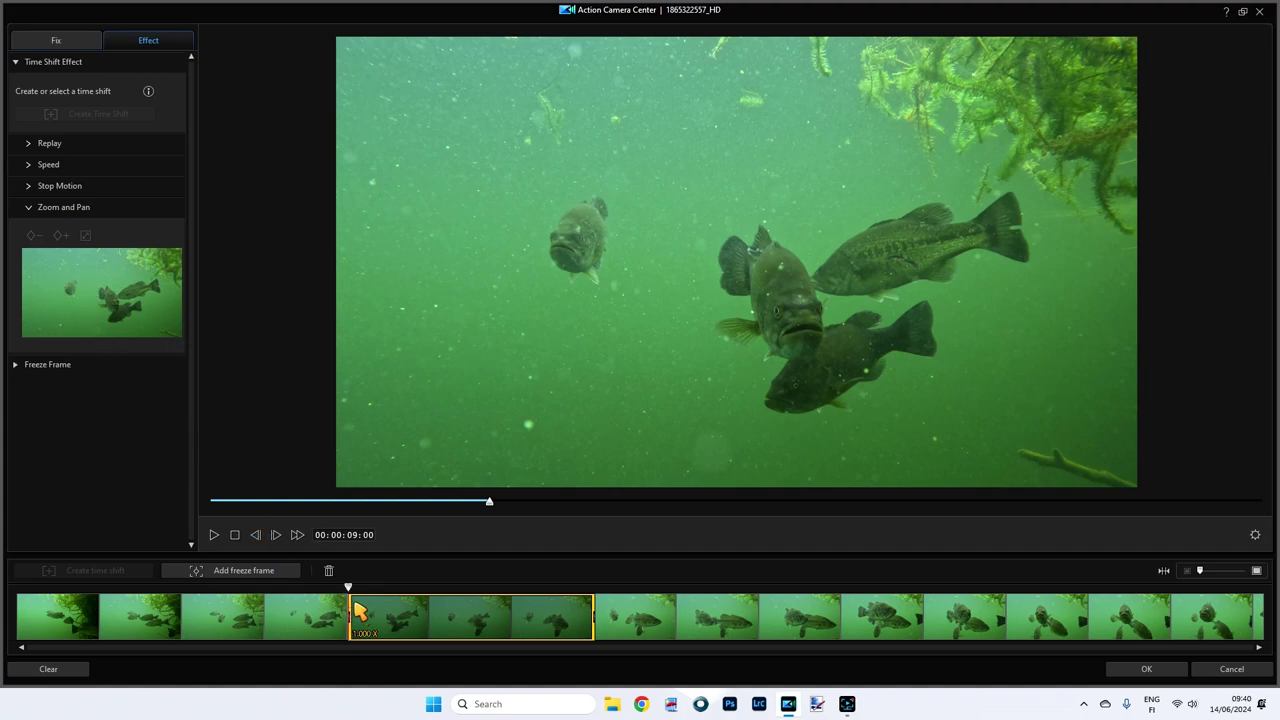
drag(347, 585, 350, 585)
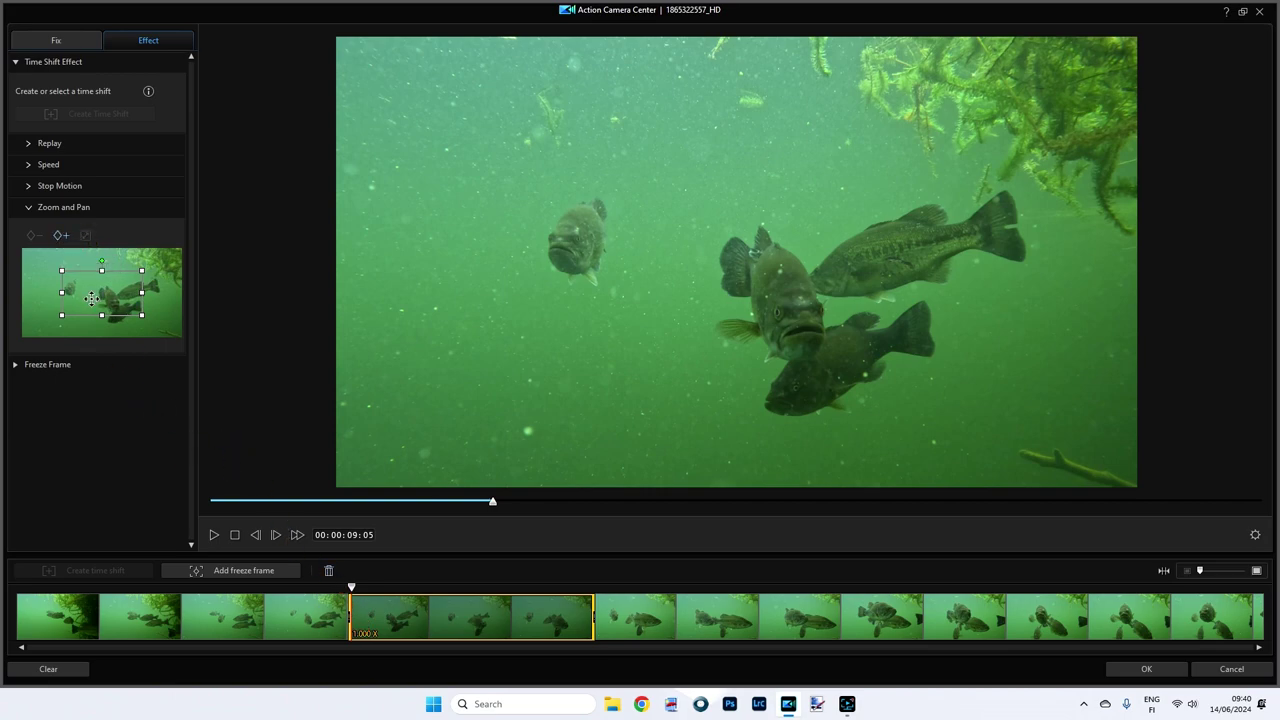
drag(107, 298, 63, 285)
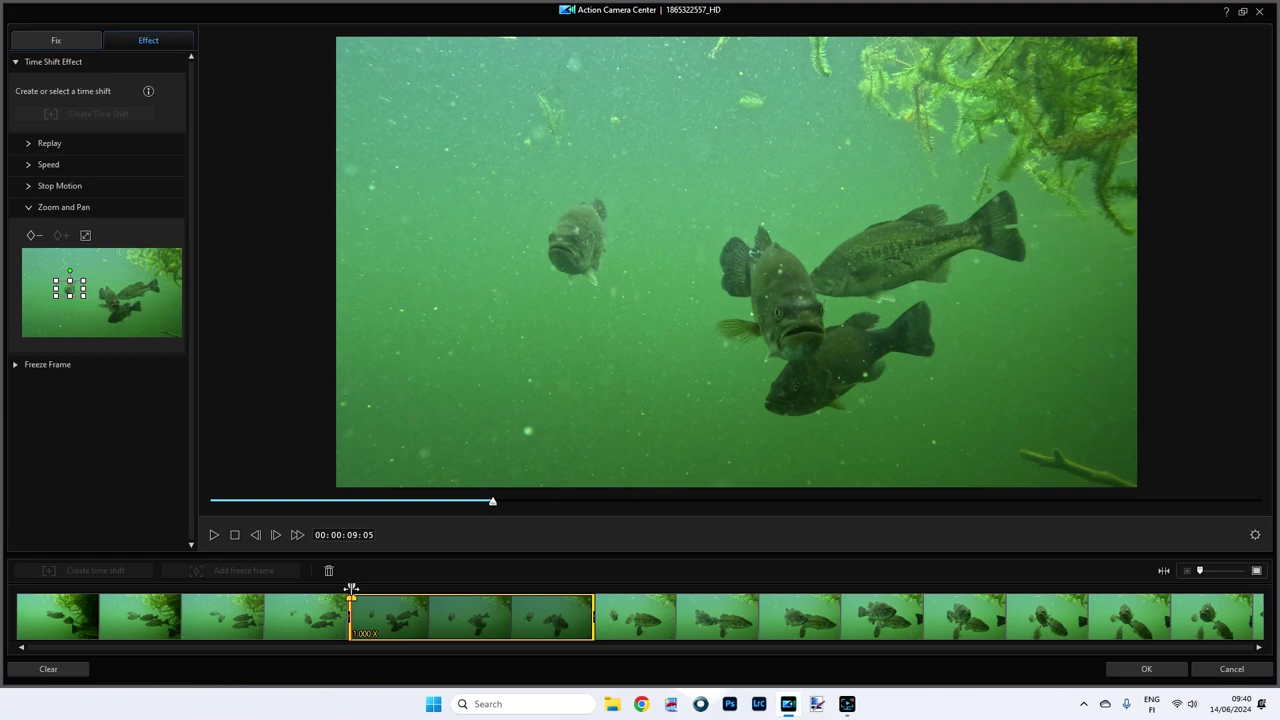
drag(351, 587, 591, 586)
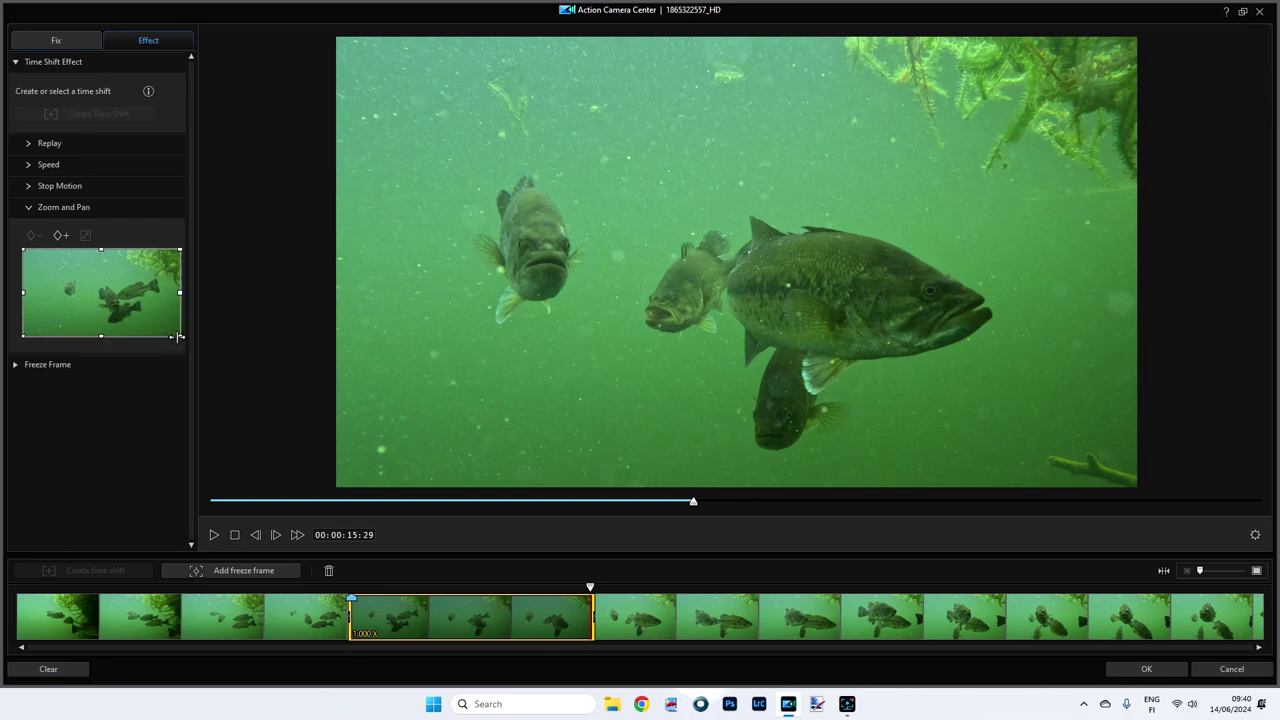
drag(178, 335, 58, 291)
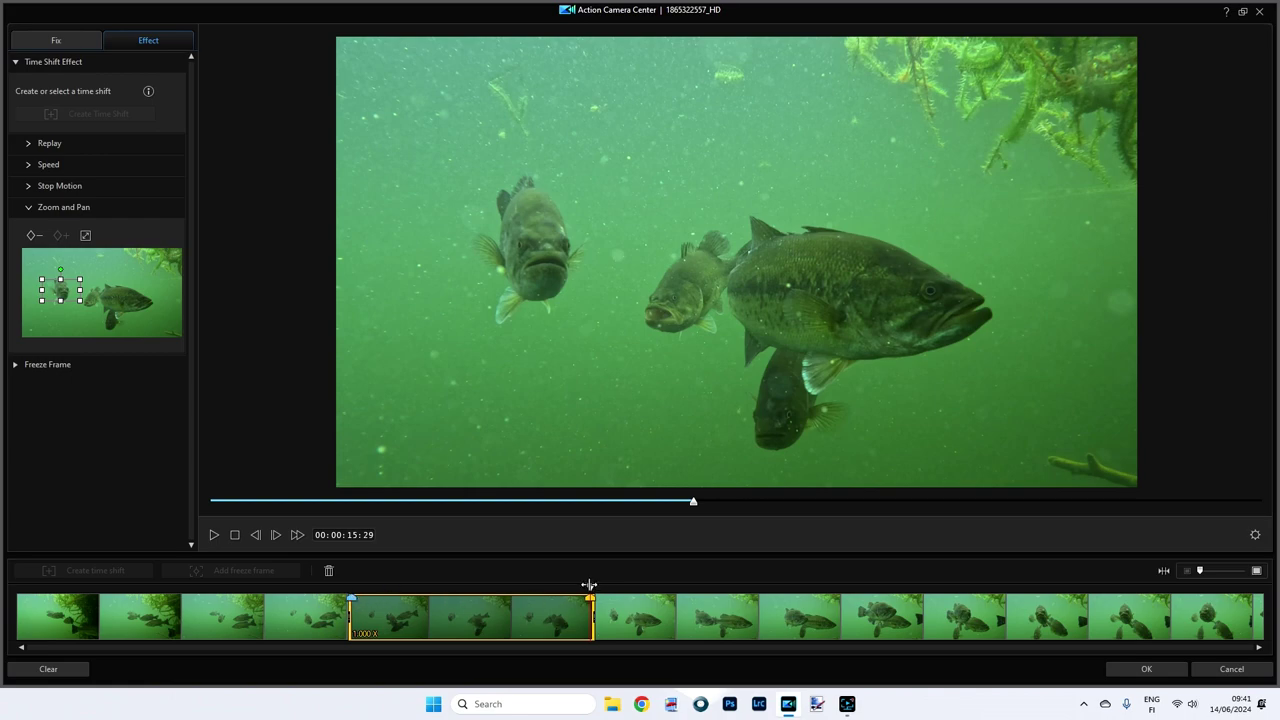
Step: Play the clip from 00:00:08:02 to review the zoom and pan effect
drag(590, 585, 320, 586)
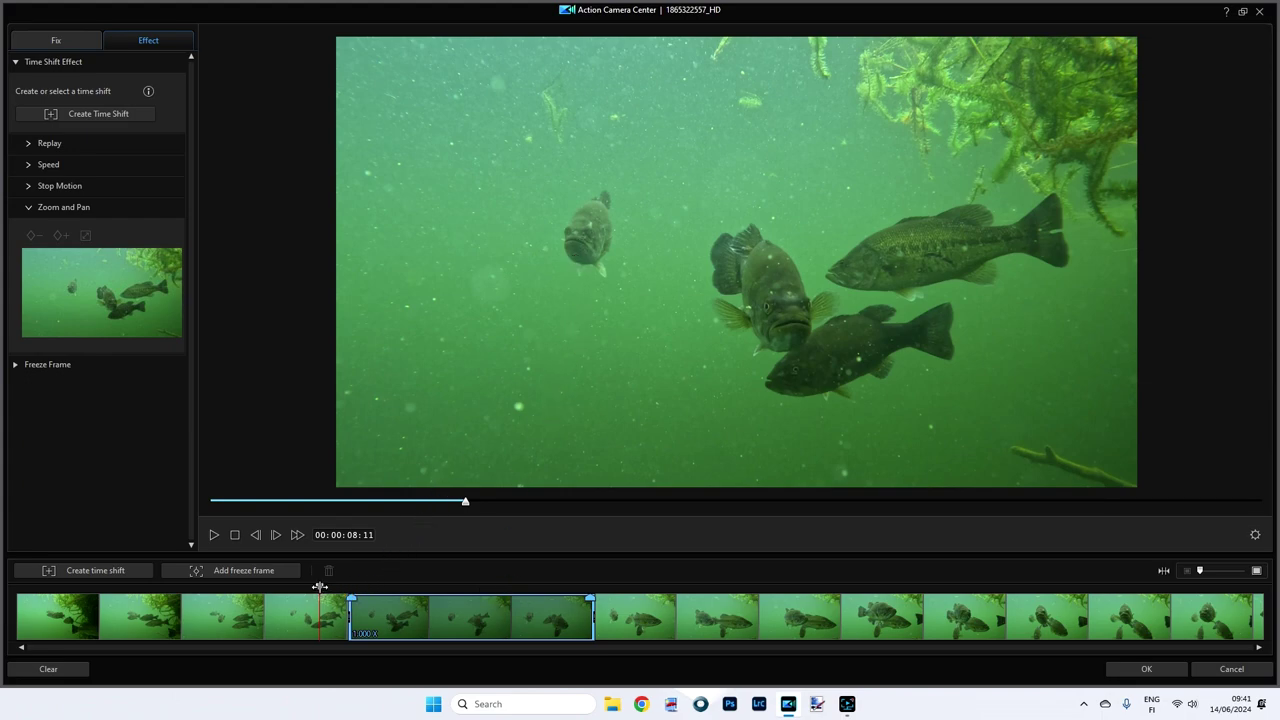
drag(319, 587, 313, 587)
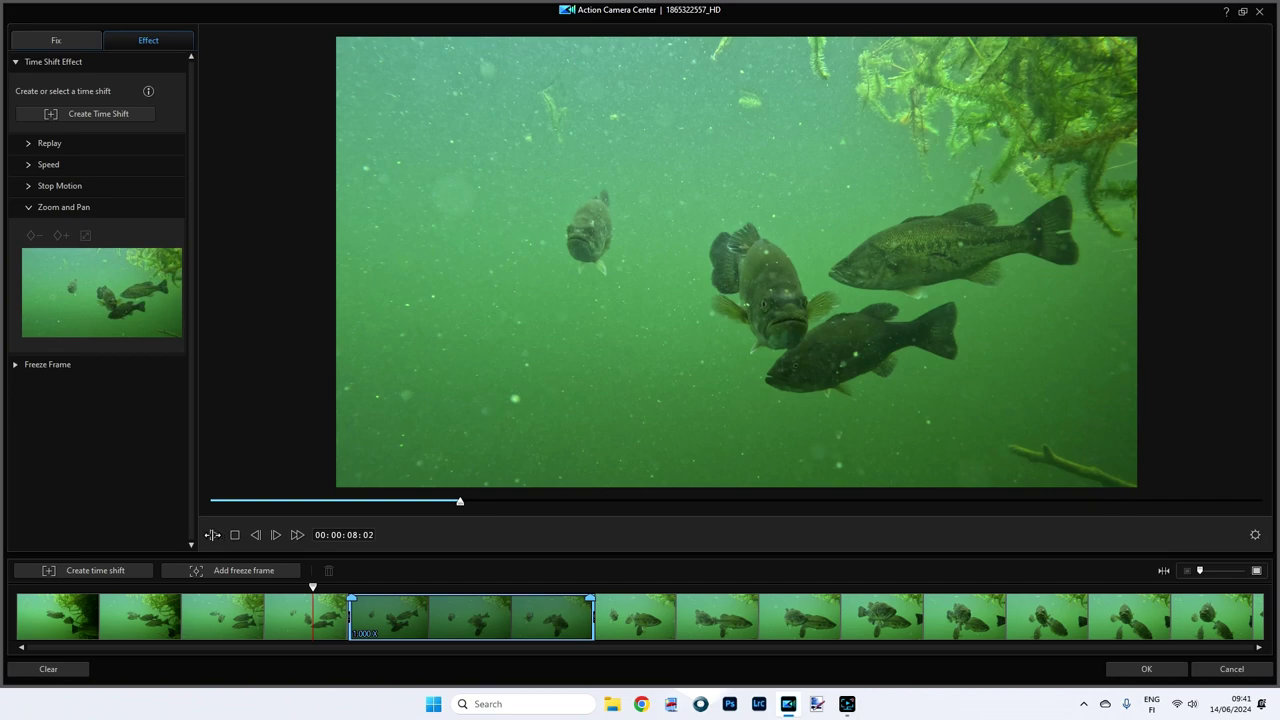
click(212, 535)
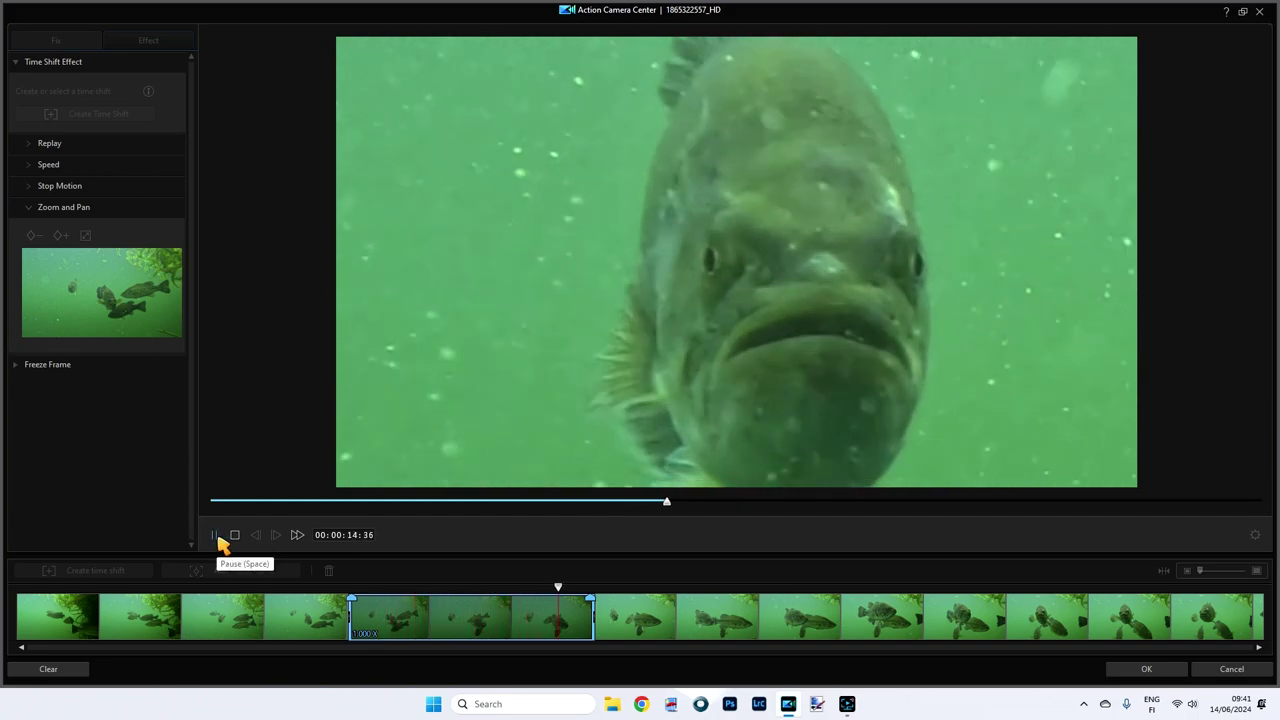
click(214, 535)
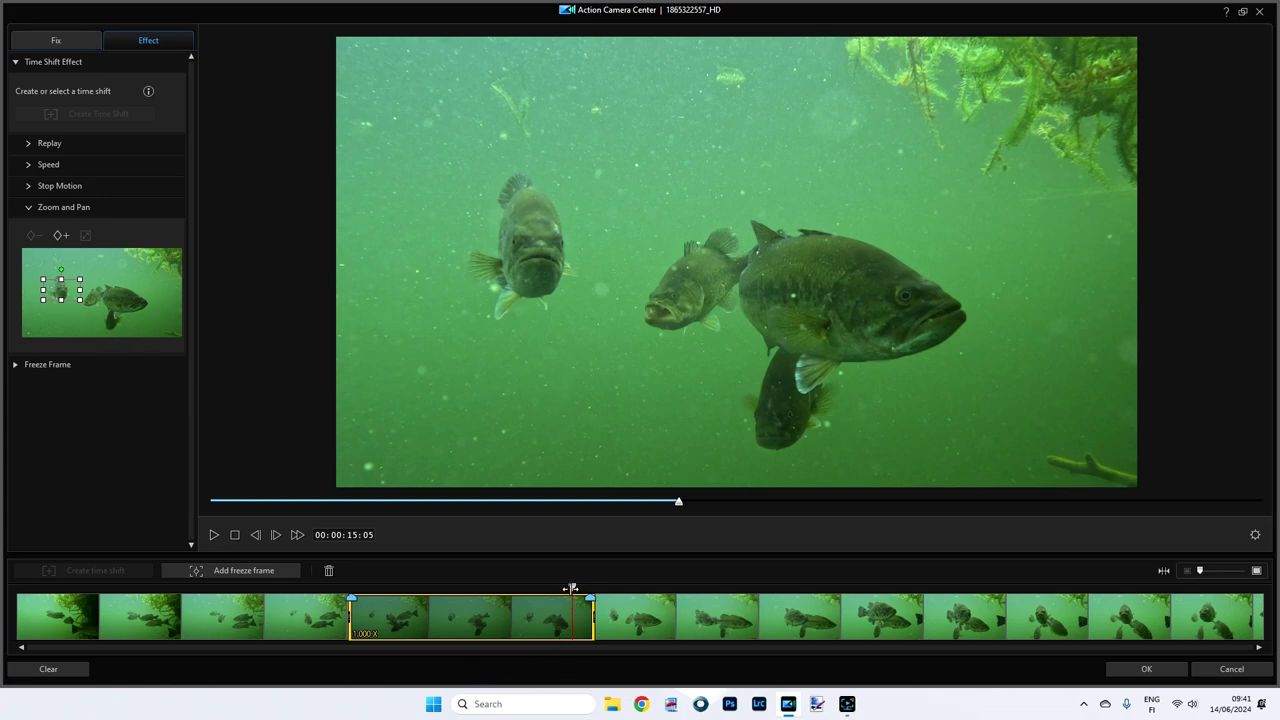
Step: Add a zoom and pan keyframe at 00:00:10:08 and enlarge its frame around the leftmost fish
drag(572, 586, 344, 590)
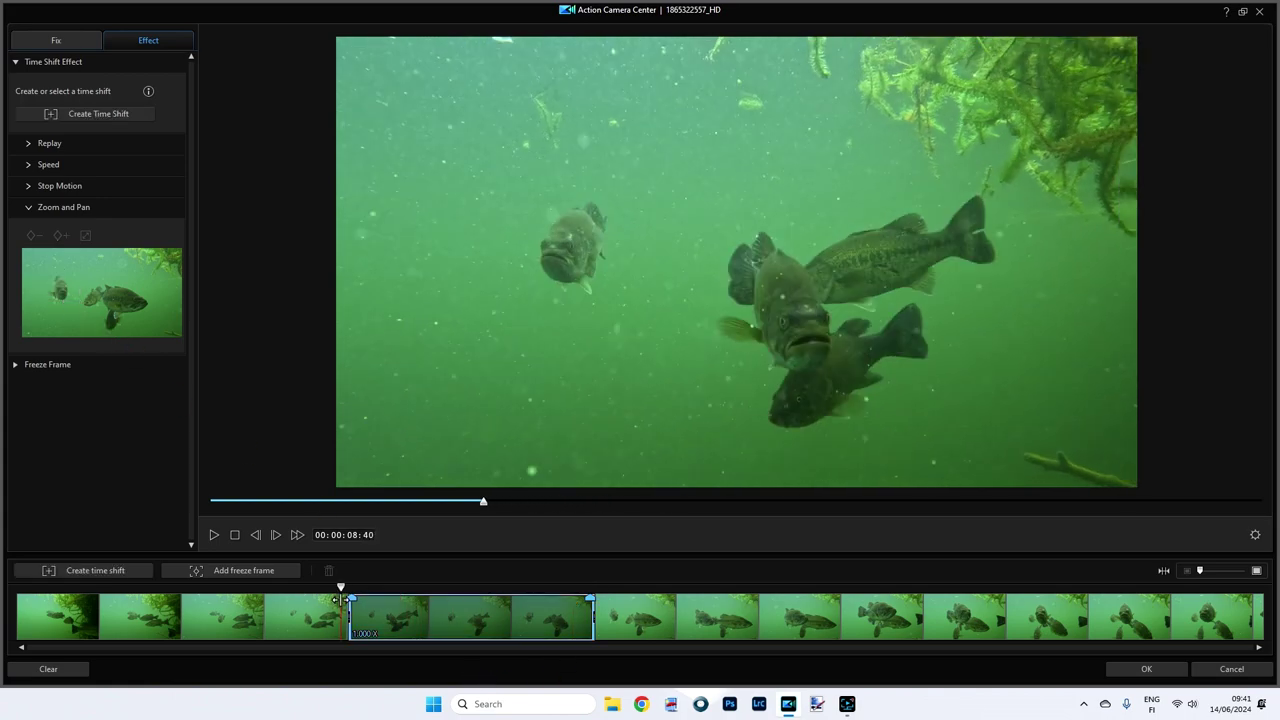
click(390, 608)
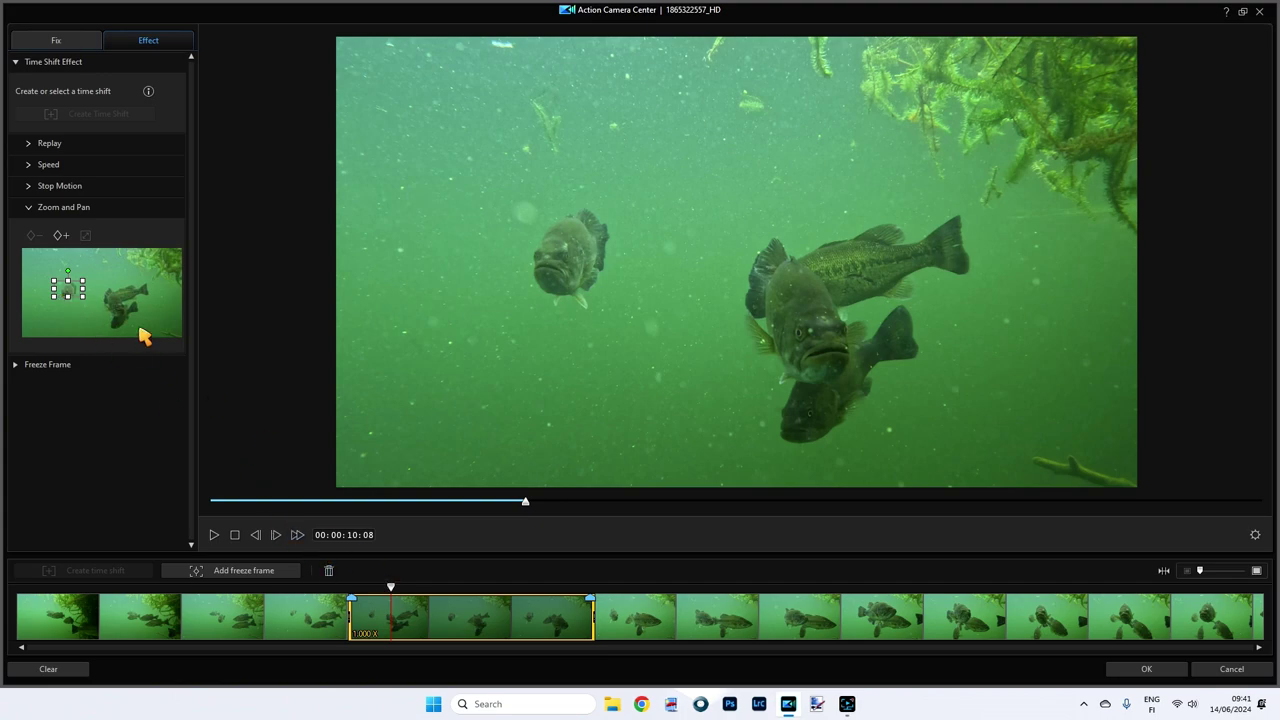
click(62, 236)
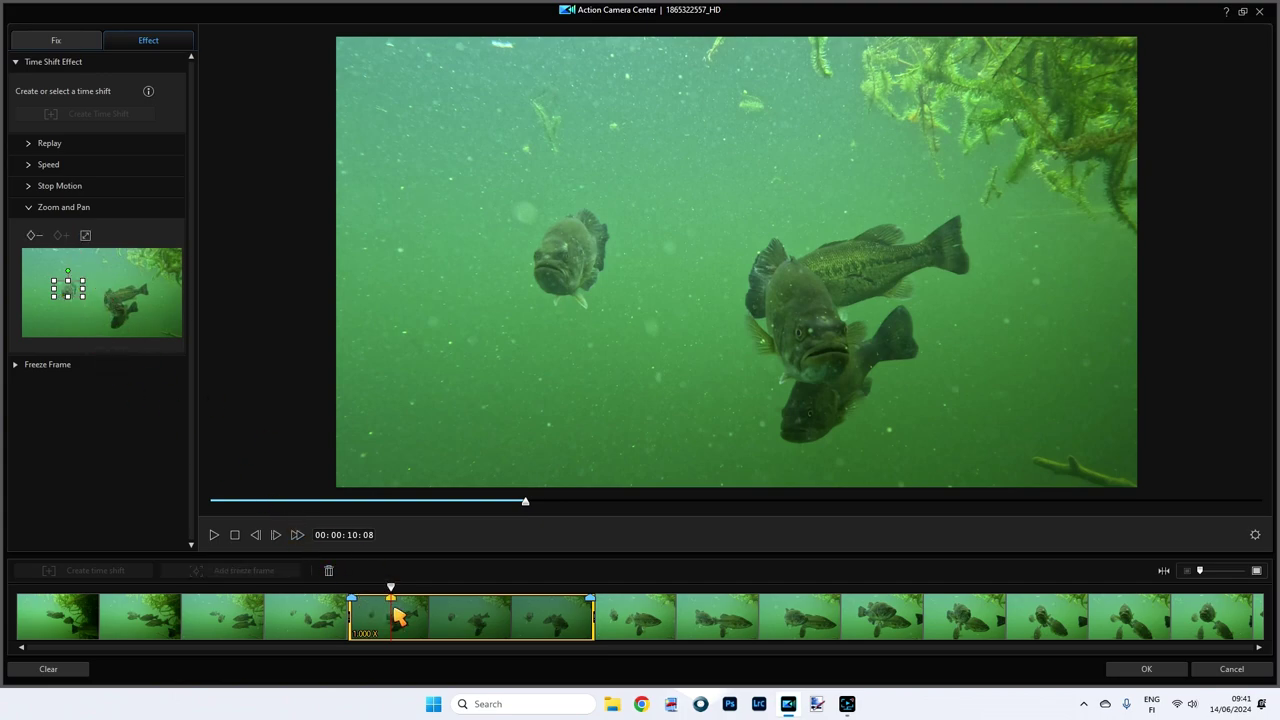
mouse_move(83, 295)
mouse_down()
mouse_move(108, 312)
mouse_move(81, 295)
mouse_up()
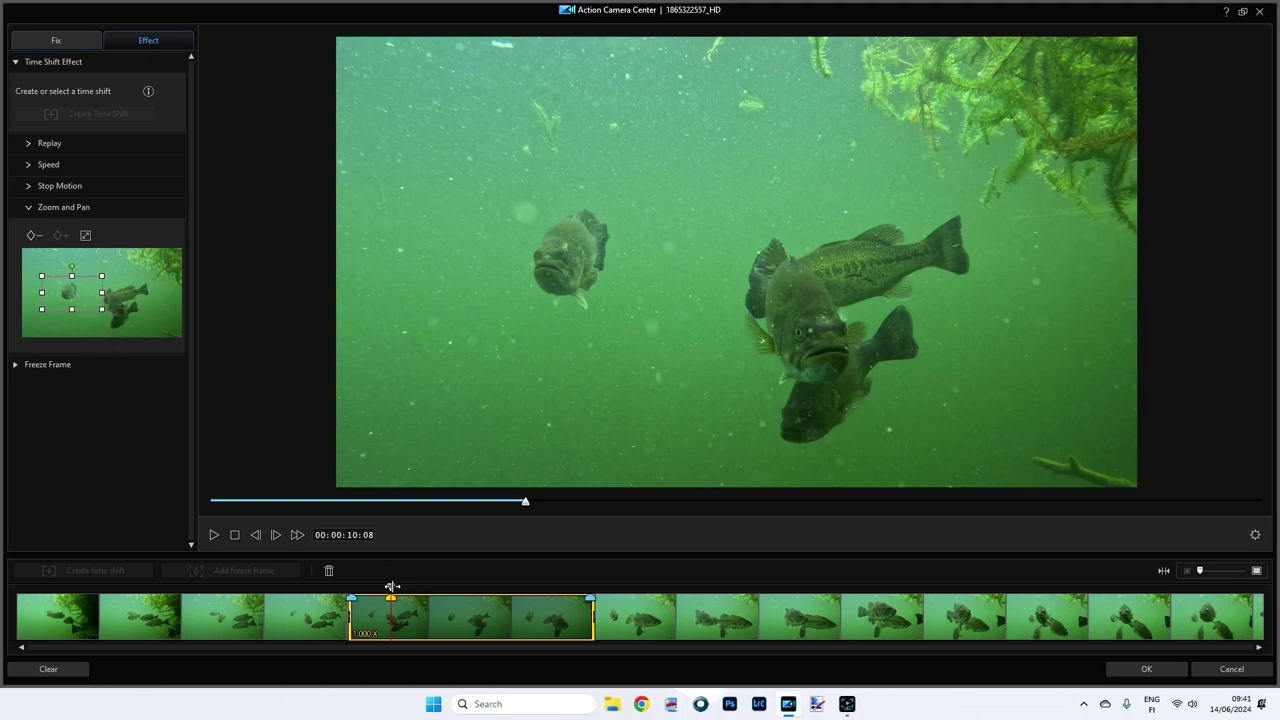
Step: Play the clip from 00:00:08:20 to review the zoom with the added middle keyframe
drag(392, 587, 325, 587)
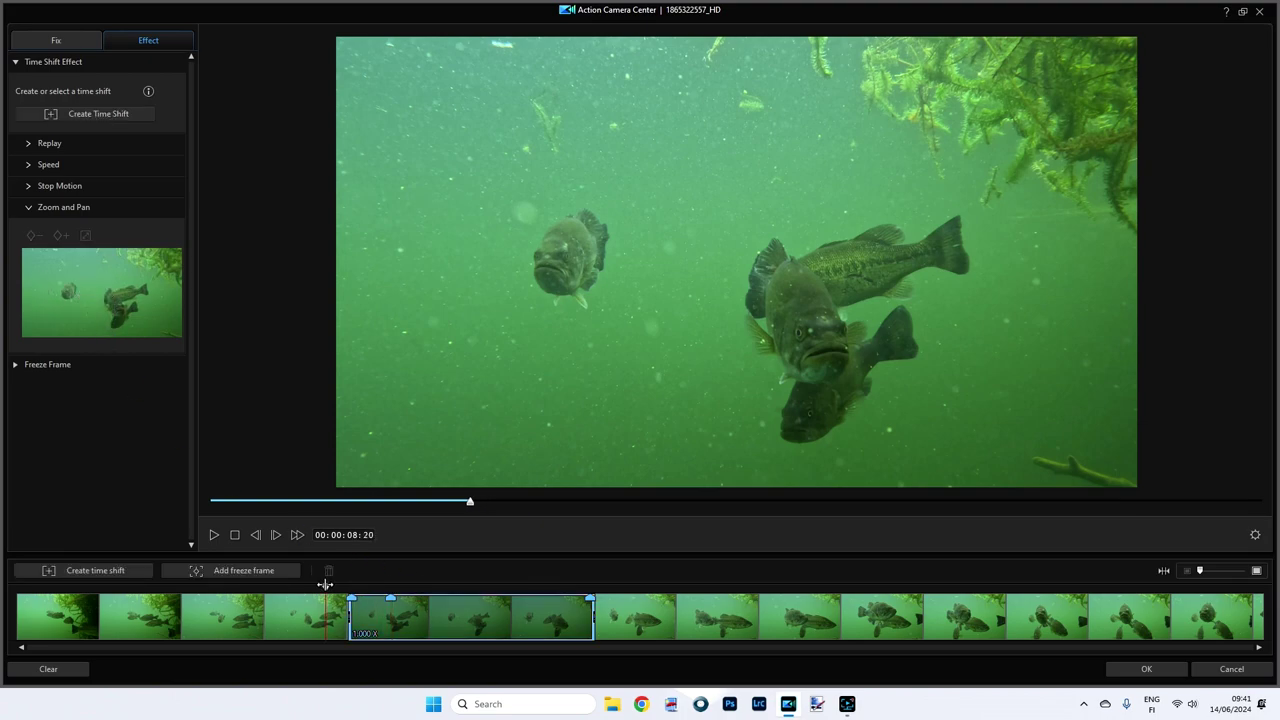
click(216, 538)
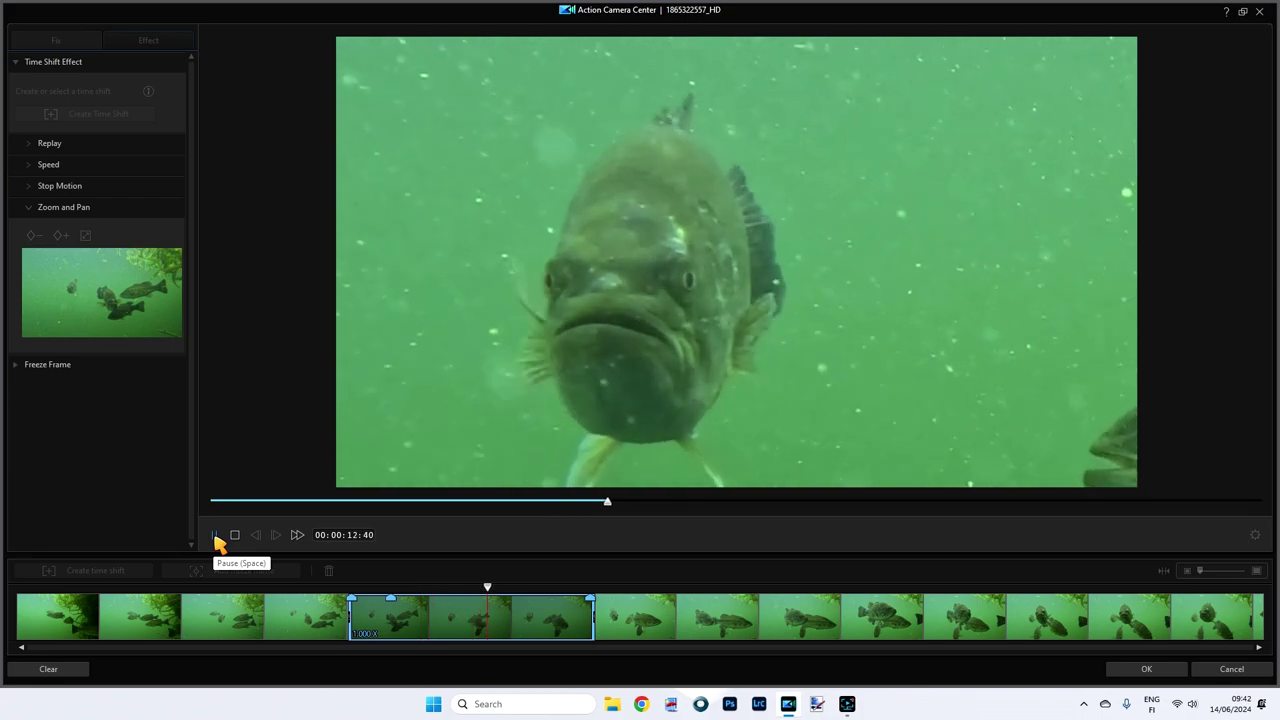
click(216, 538)
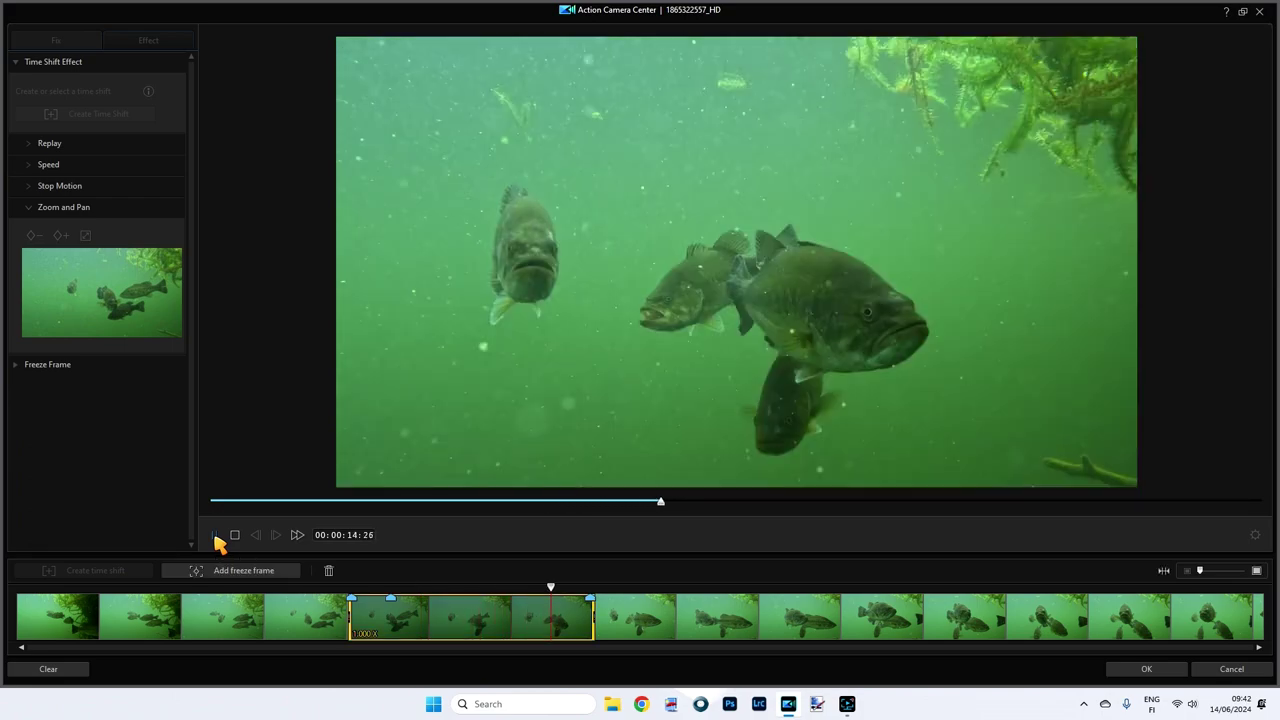
Step: Remove the three zoom and pan keyframes at 00:00:15:29, 00:00:10:08 and 00:00:09:05 and collapse the zoom and pan settings
click(433, 612)
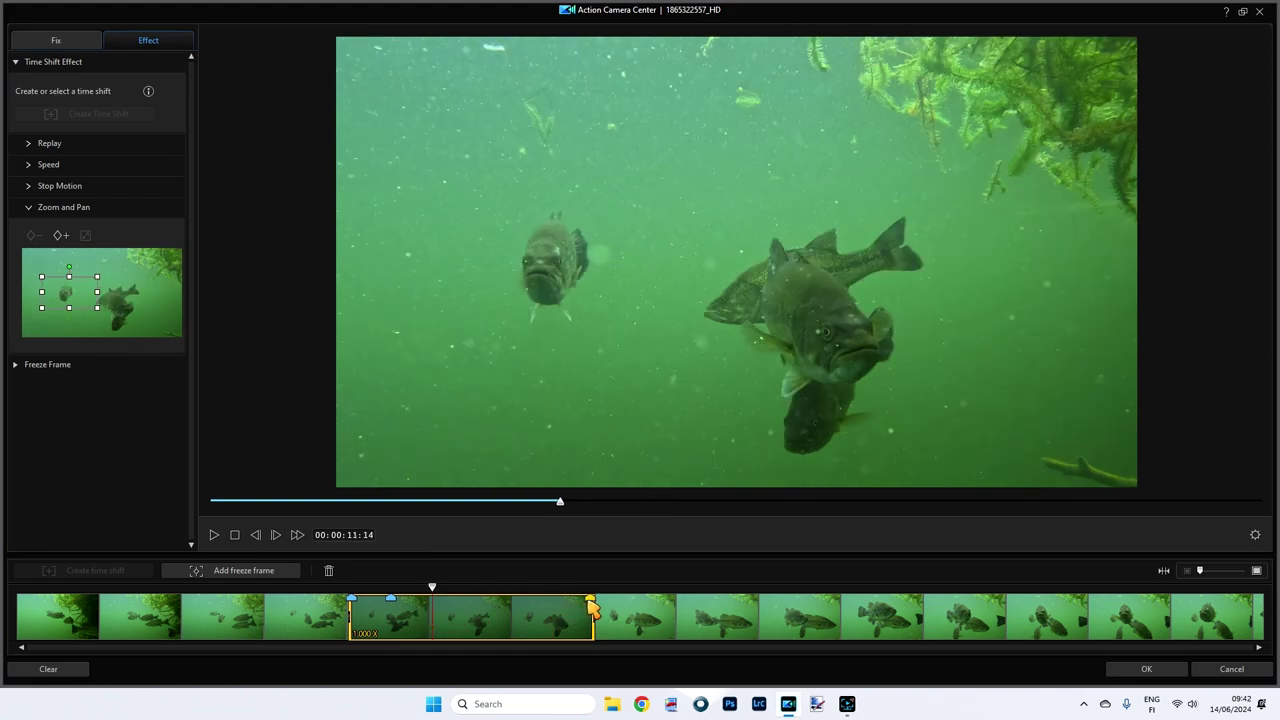
right_click(592, 607)
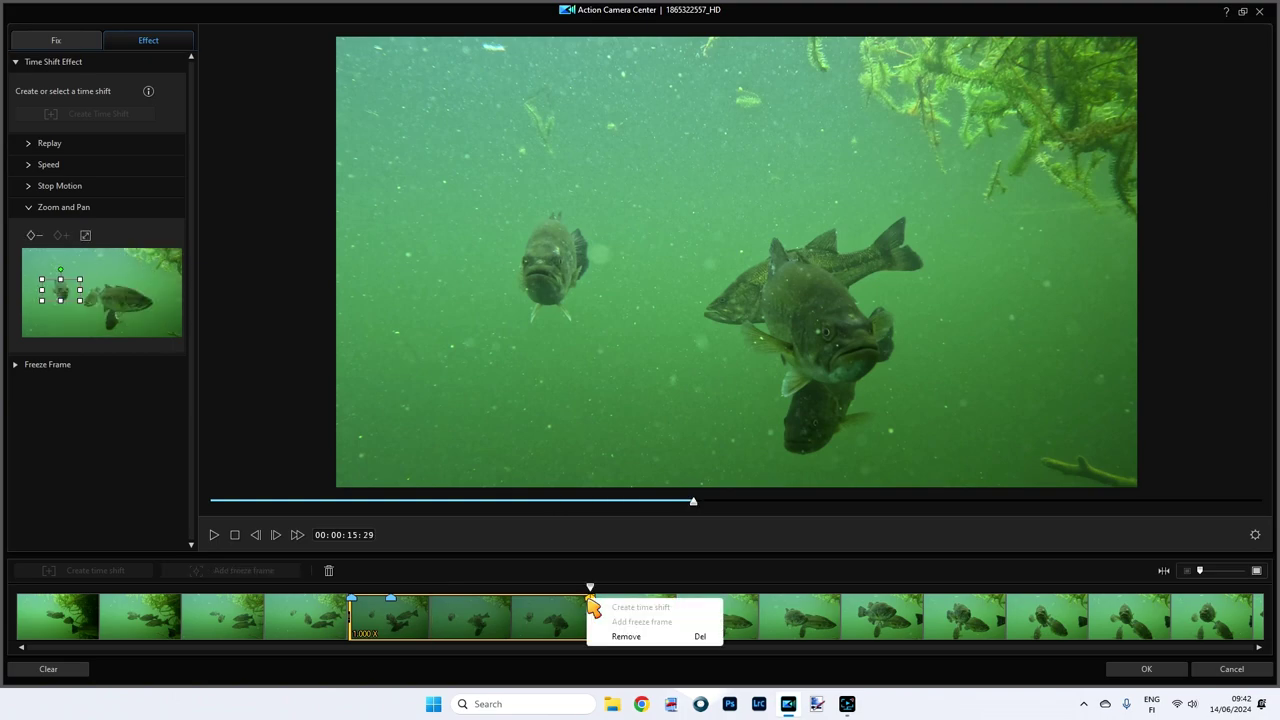
click(626, 638)
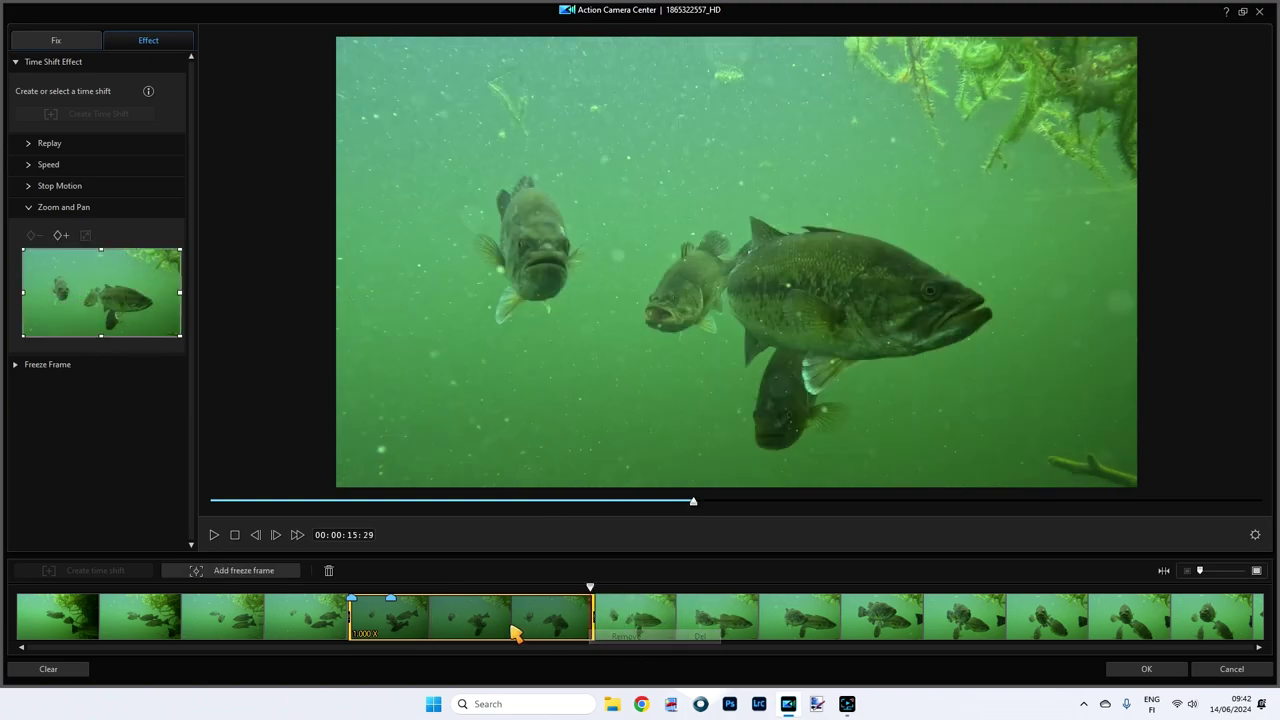
right_click(392, 600)
click(434, 638)
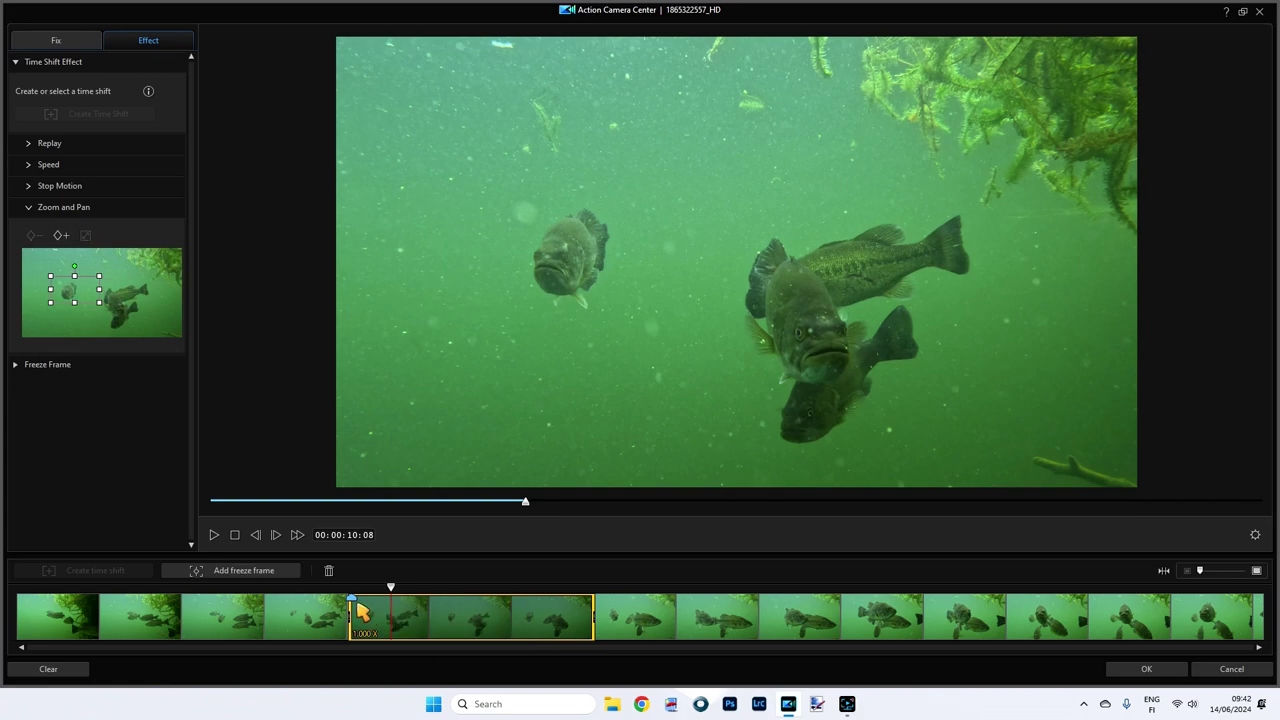
right_click(352, 605)
click(389, 638)
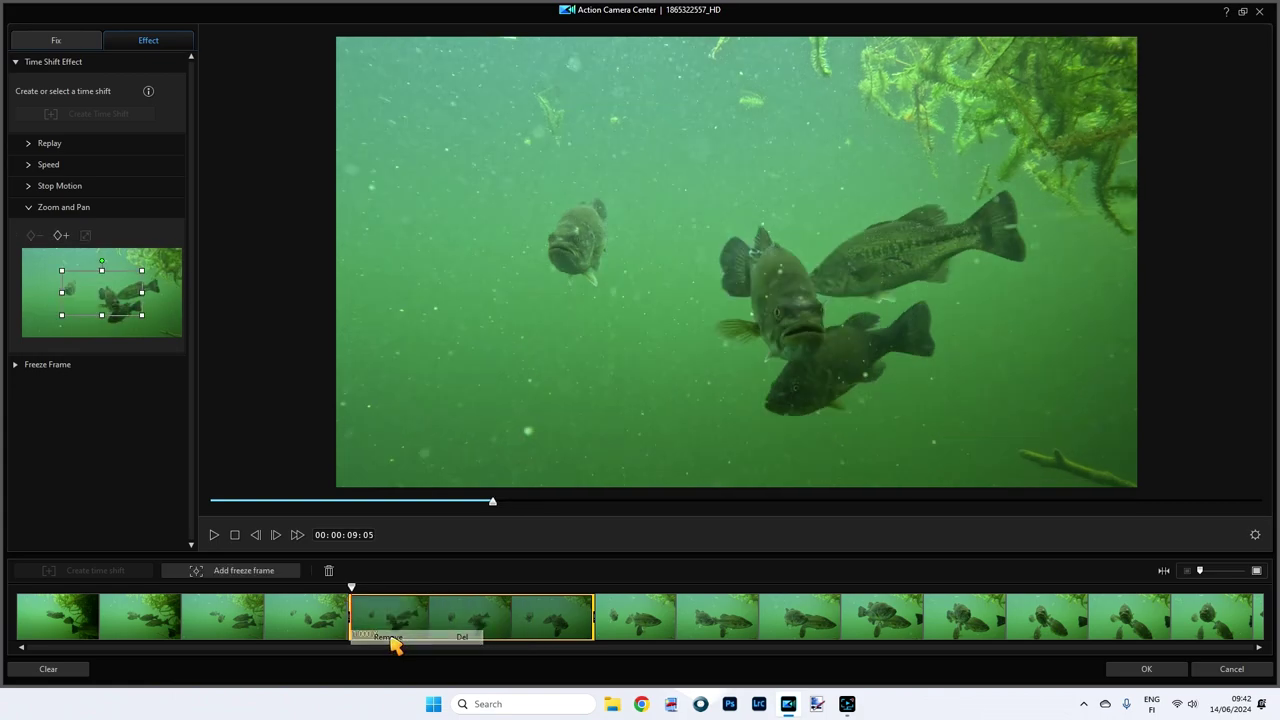
click(29, 209)
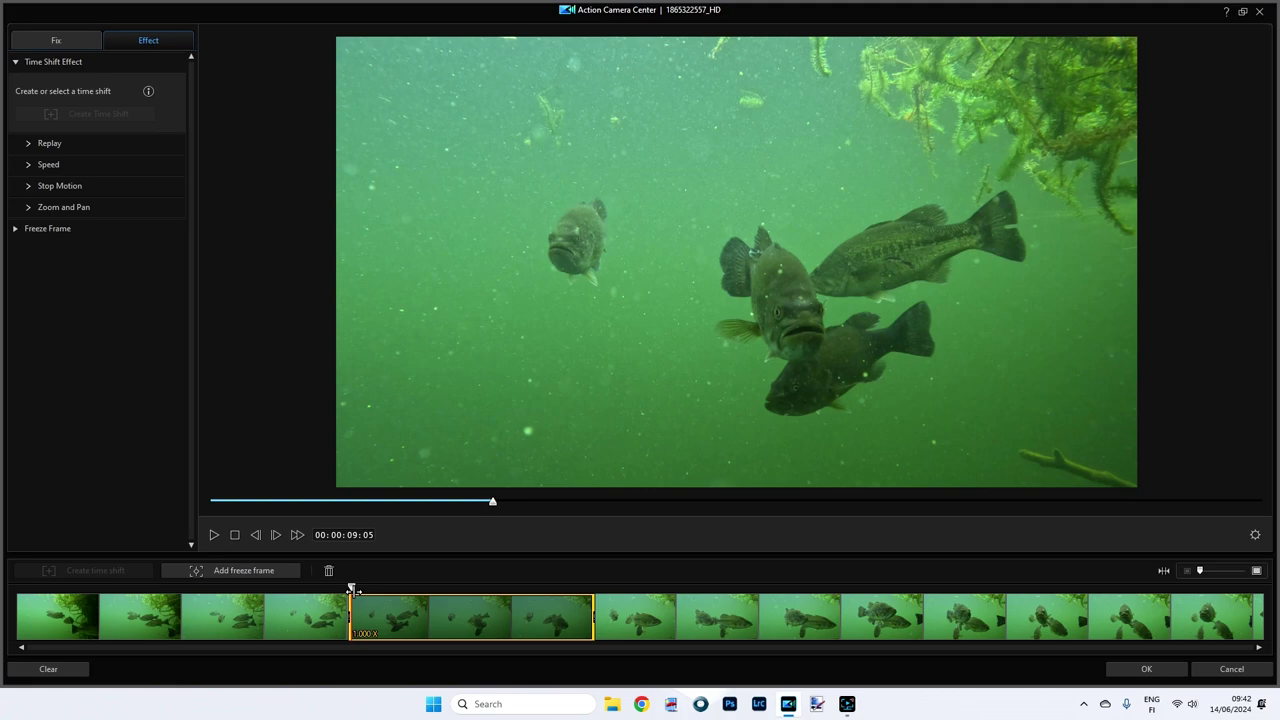
Step: Add a freeze frame at 00:00:11:08 with a duration of 00:00:03:00 and apply the zoom effect to it
drag(352, 587, 434, 587)
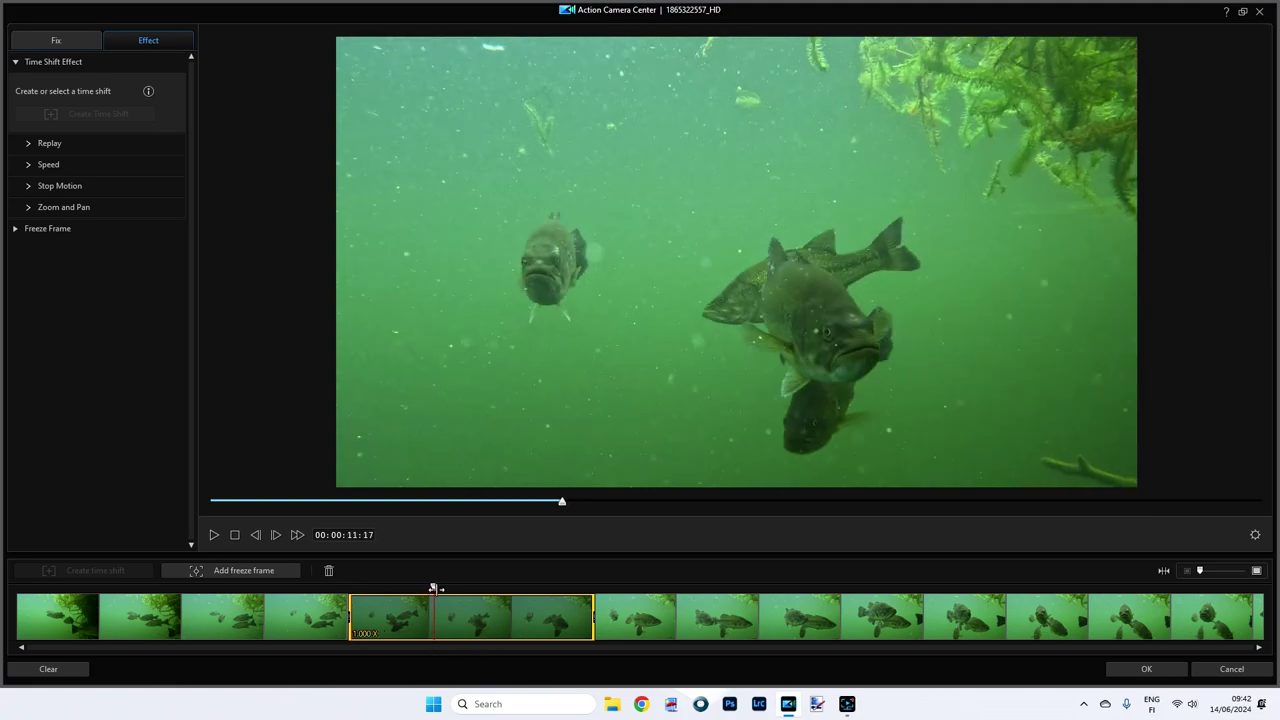
drag(434, 587, 427, 586)
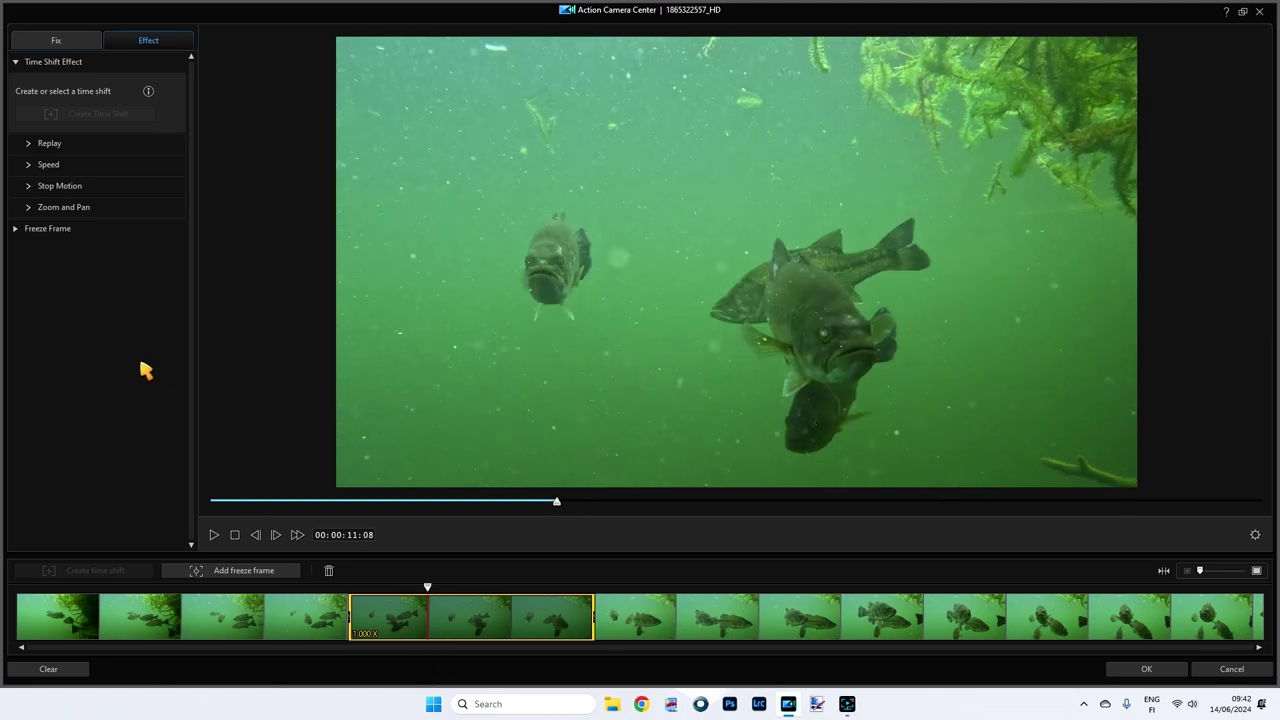
click(15, 230)
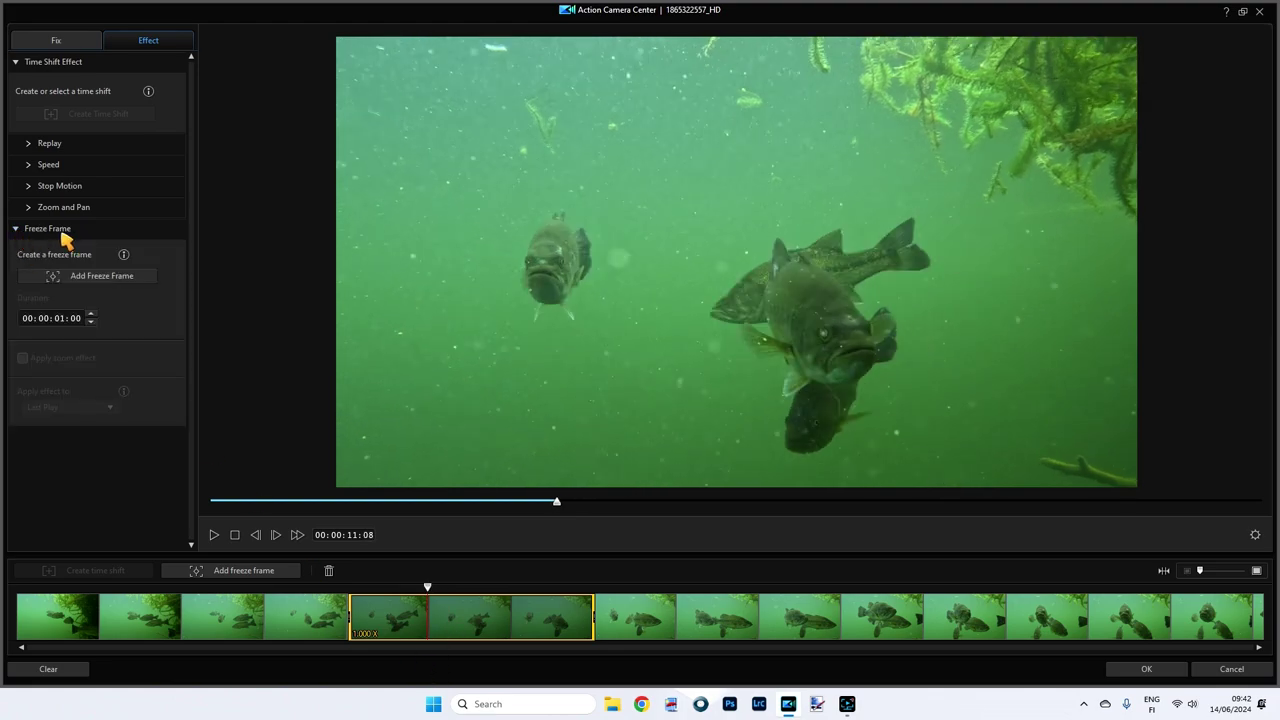
click(106, 281)
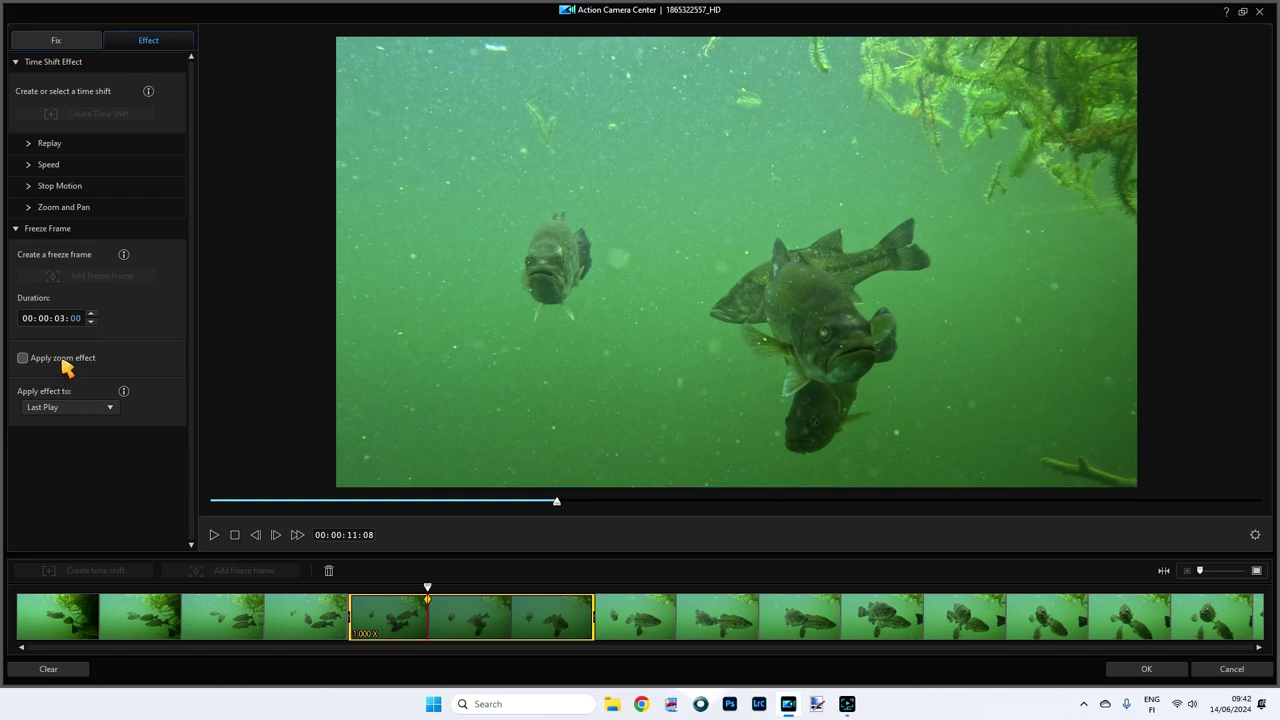
click(23, 359)
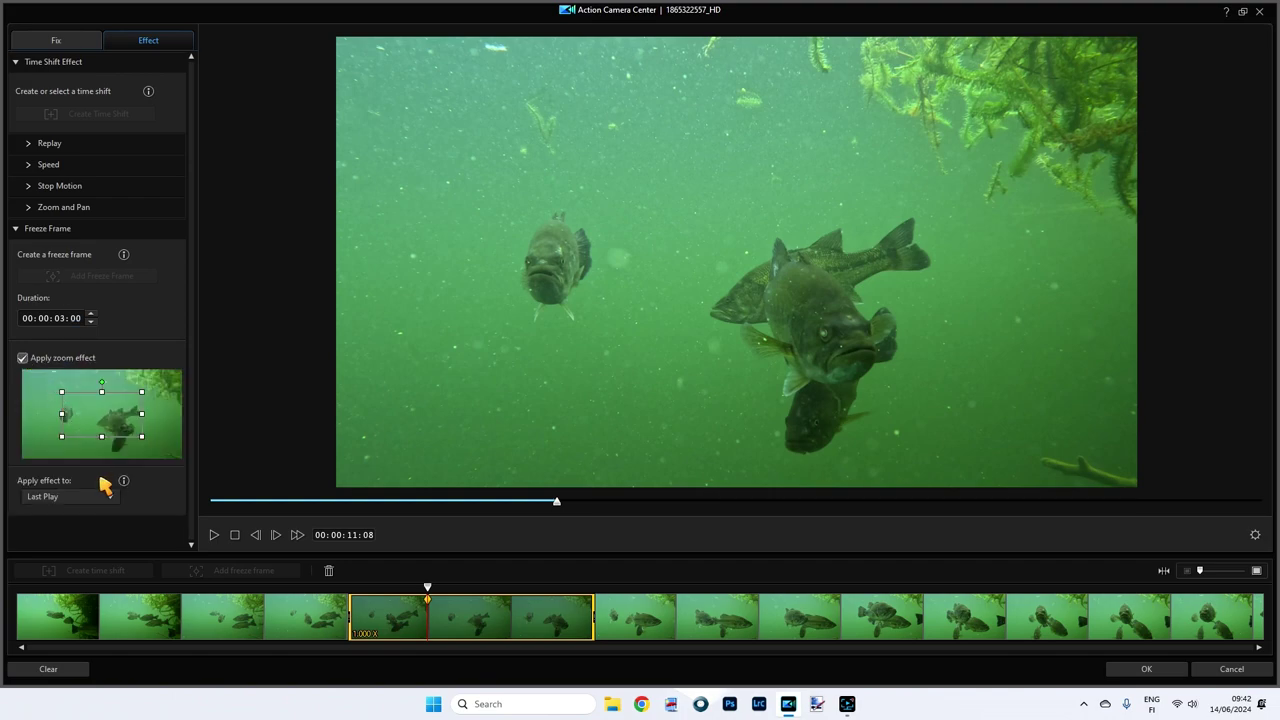
Step: Shrink the freeze frame's zoom area around the leftmost fish and play the clip from 00:00:08:25 to review it
drag(121, 429, 65, 413)
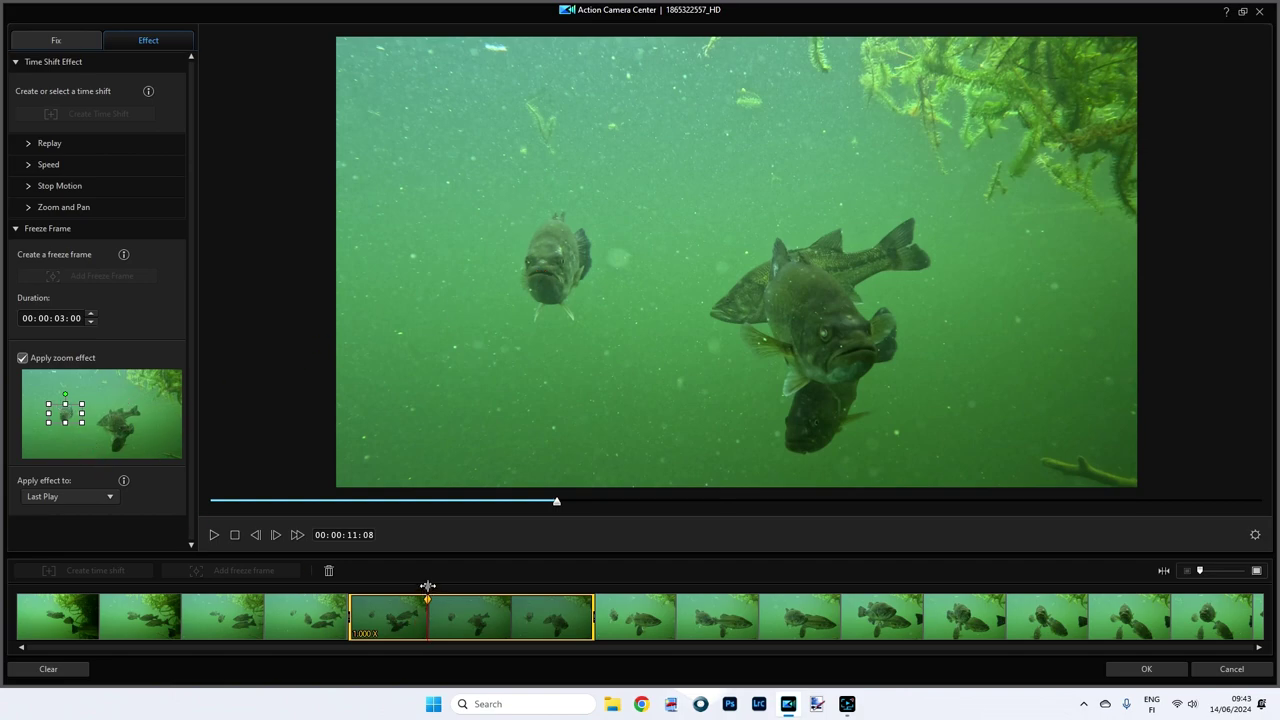
drag(427, 585, 329, 587)
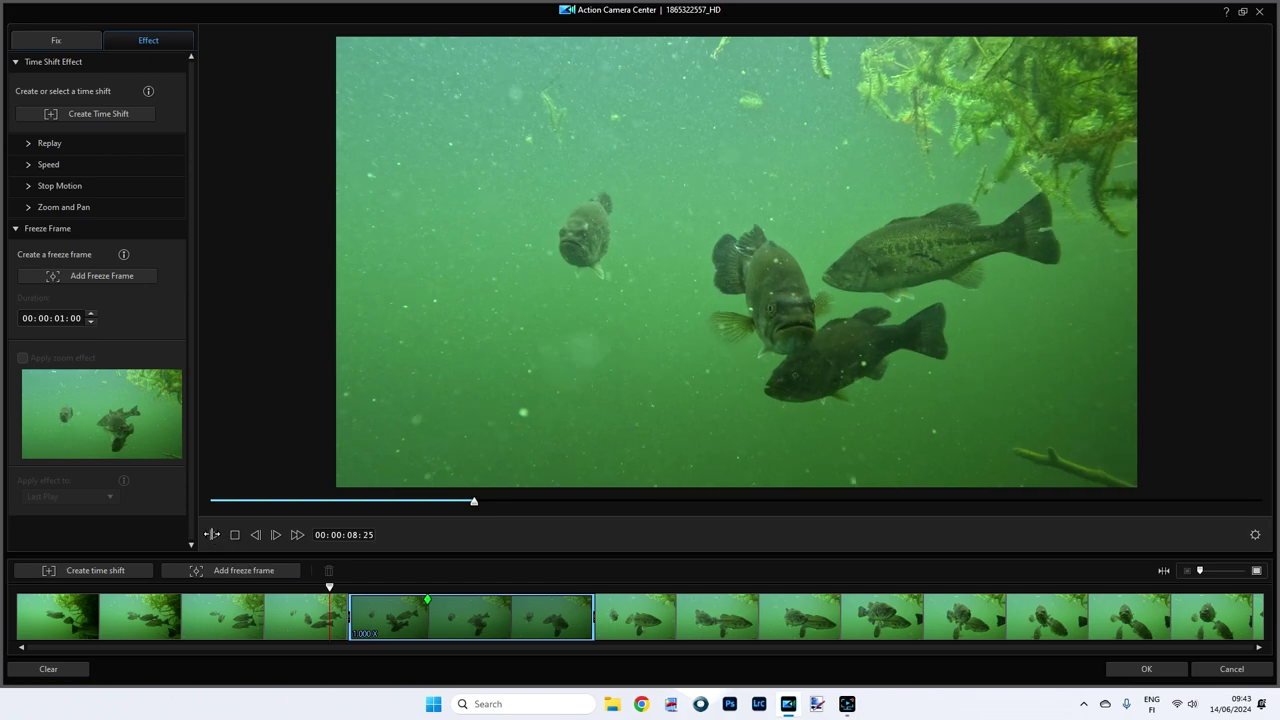
click(212, 534)
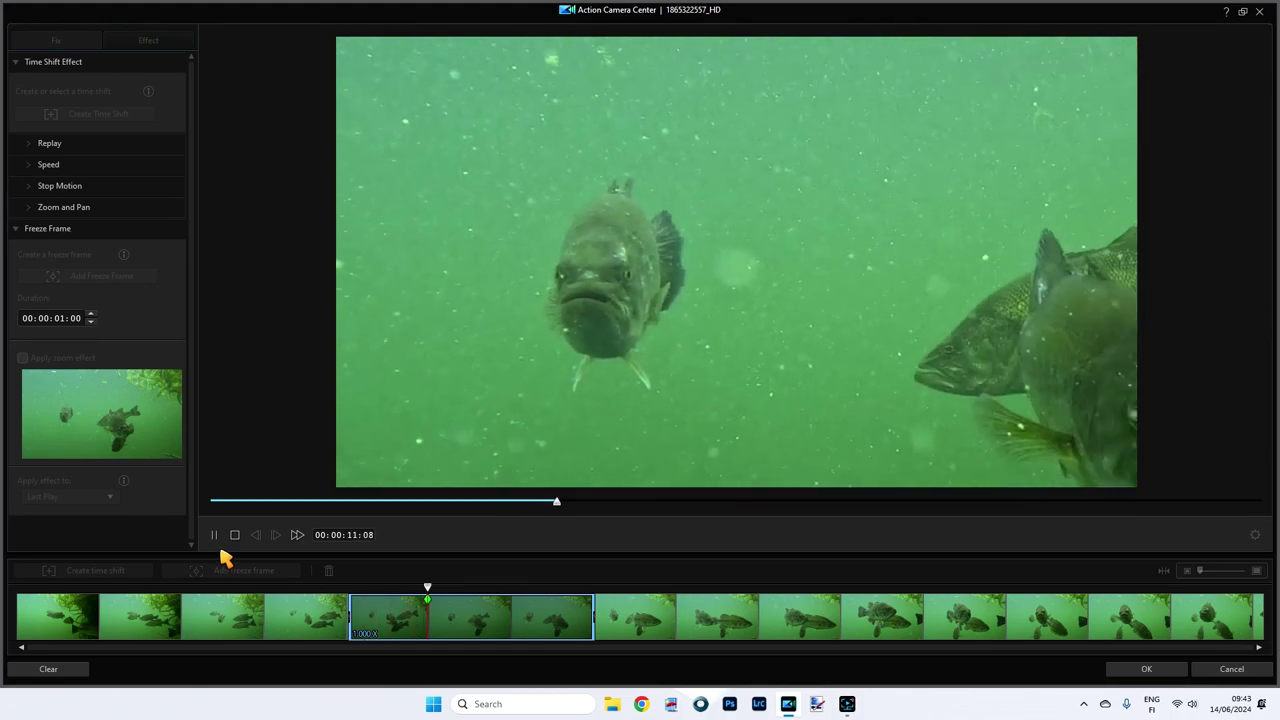
click(216, 537)
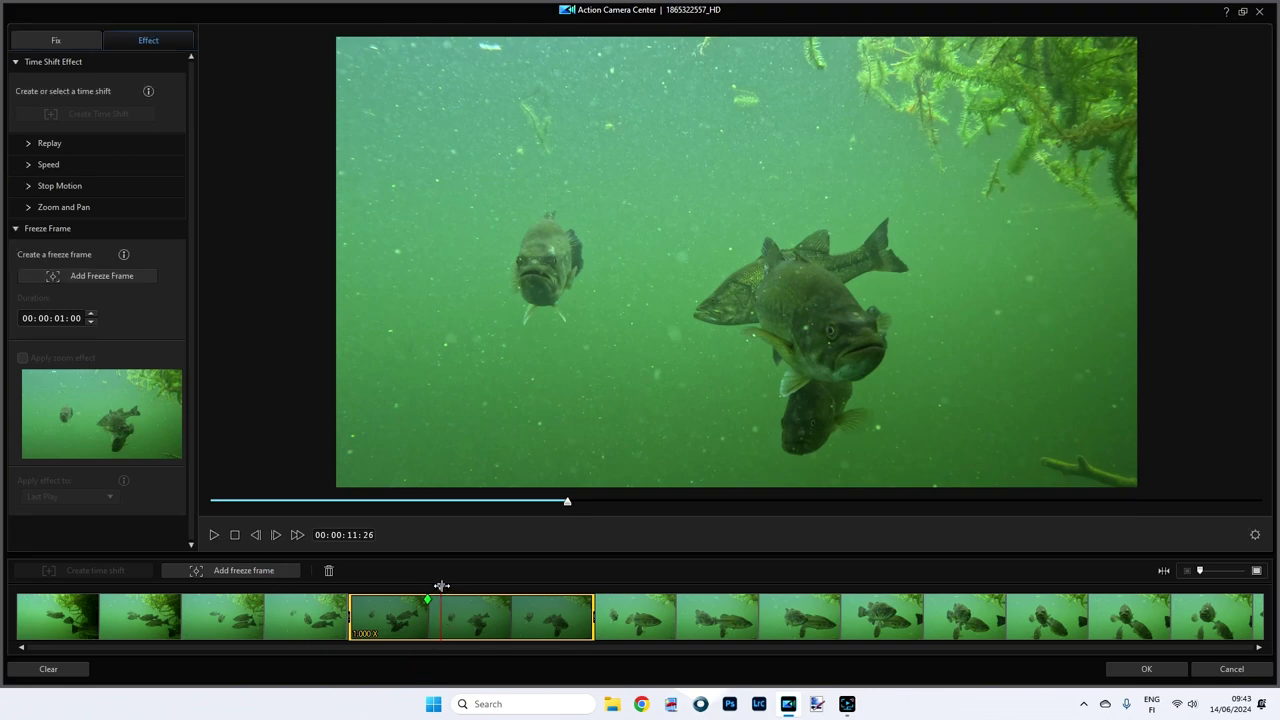
Step: Add a second freeze frame at 00:00:13:16 with a duration of 00:00:03:00 and play the clip from 00:00:08:31
drag(441, 585, 506, 587)
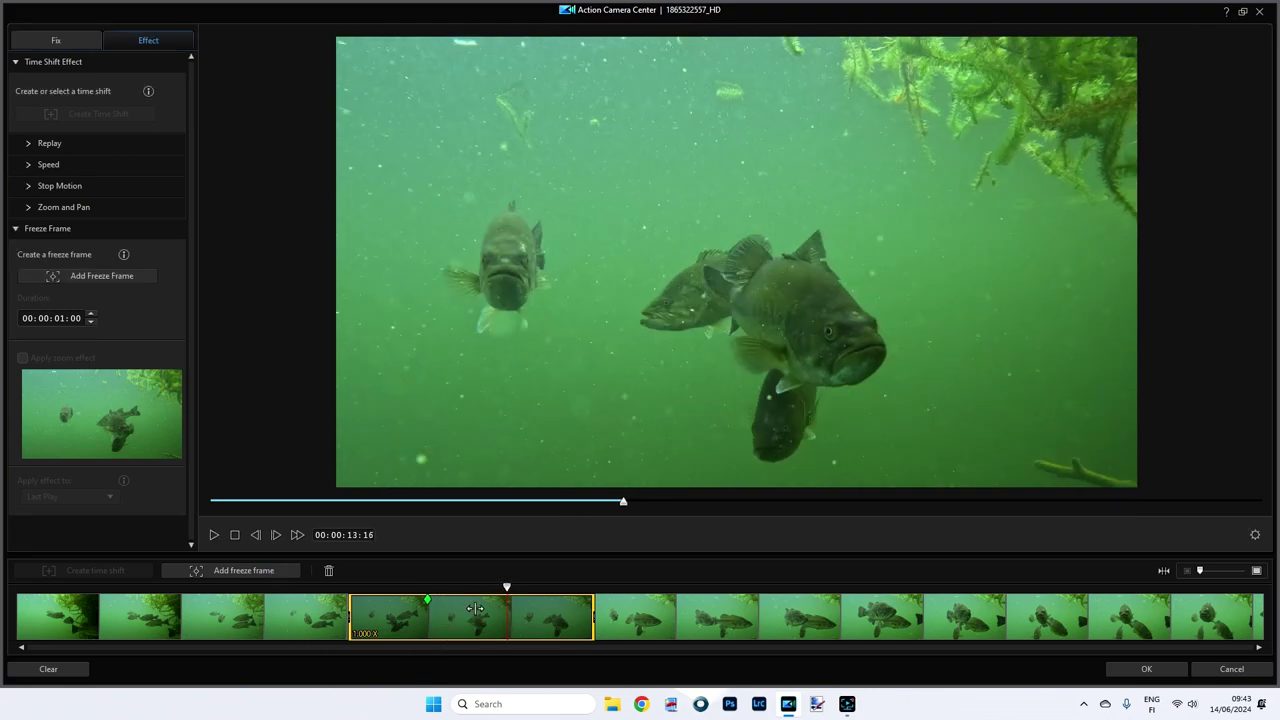
click(228, 580)
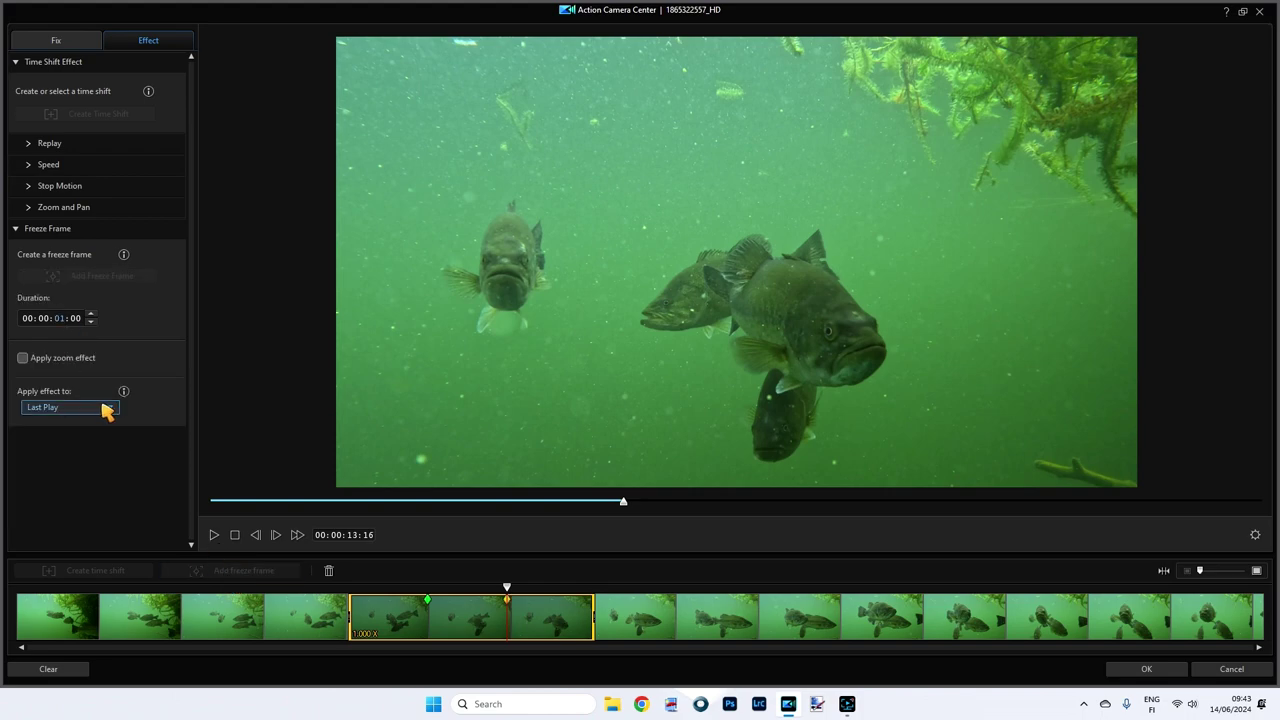
text(03)
drag(508, 586, 334, 587)
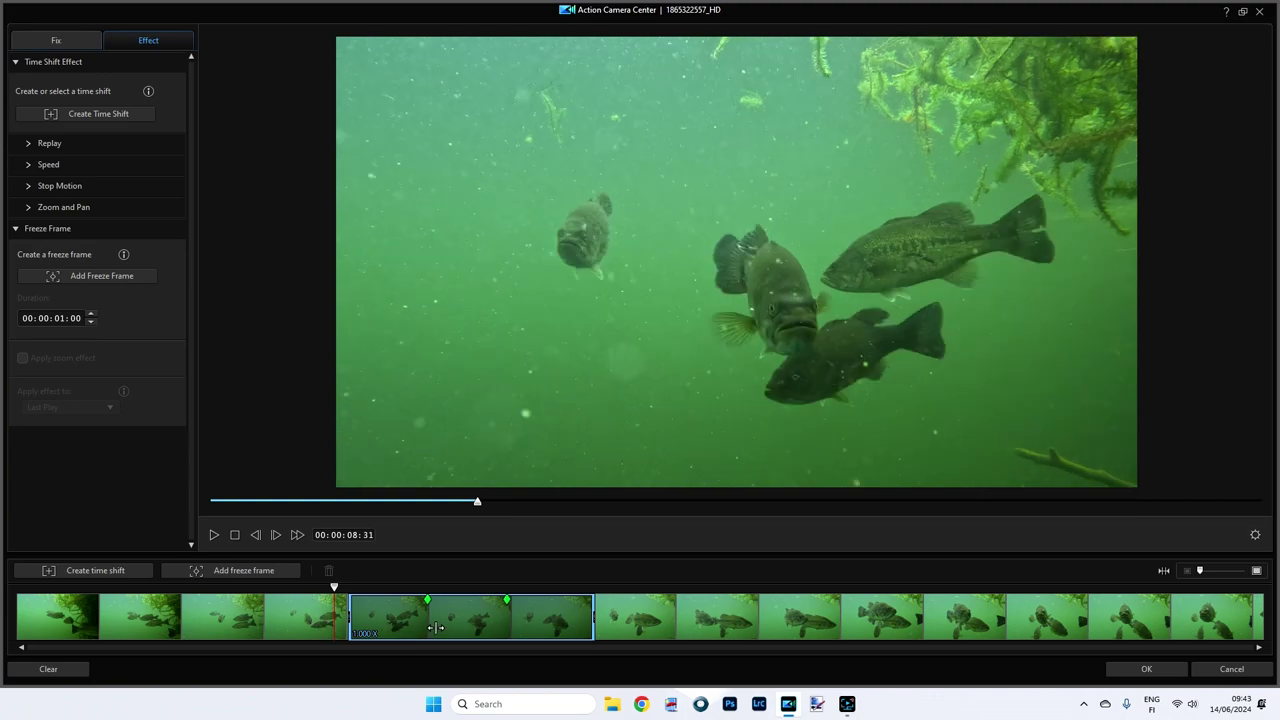
click(215, 537)
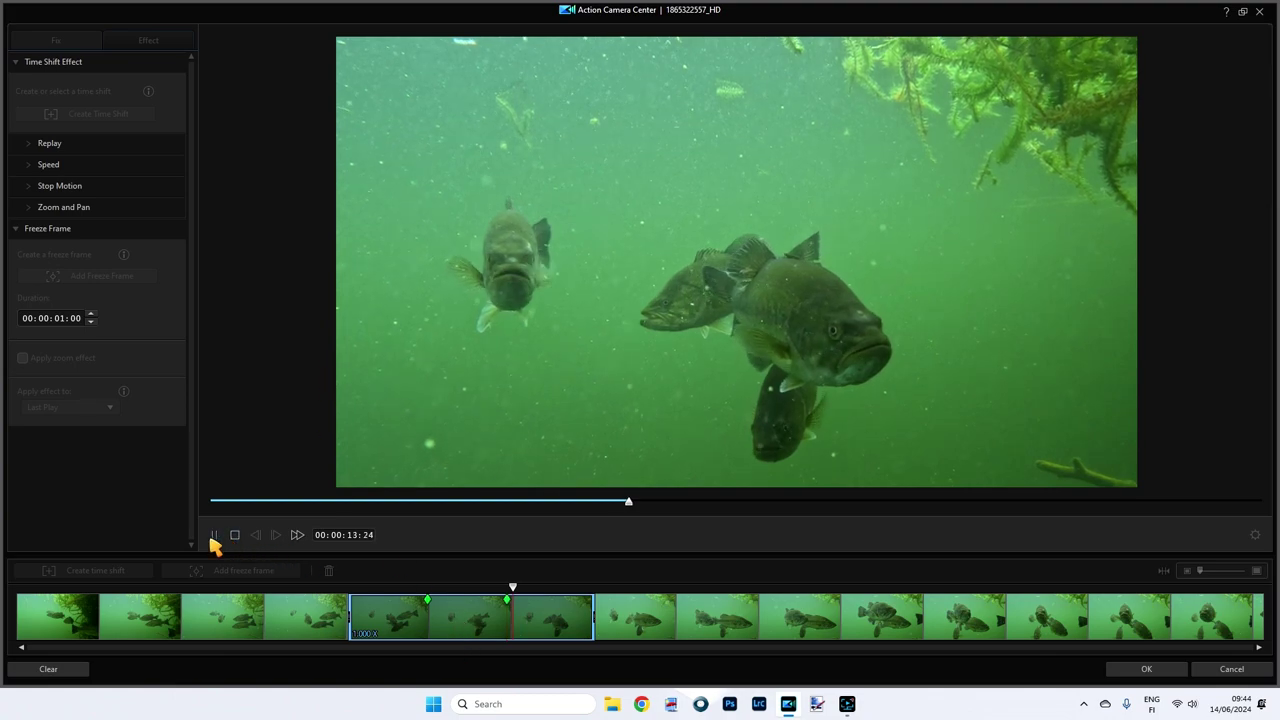
Step: Apply the zoom effect to the freeze frame at 00:00:13:16 and fit its zoom area around the leftmost fish
click(429, 610)
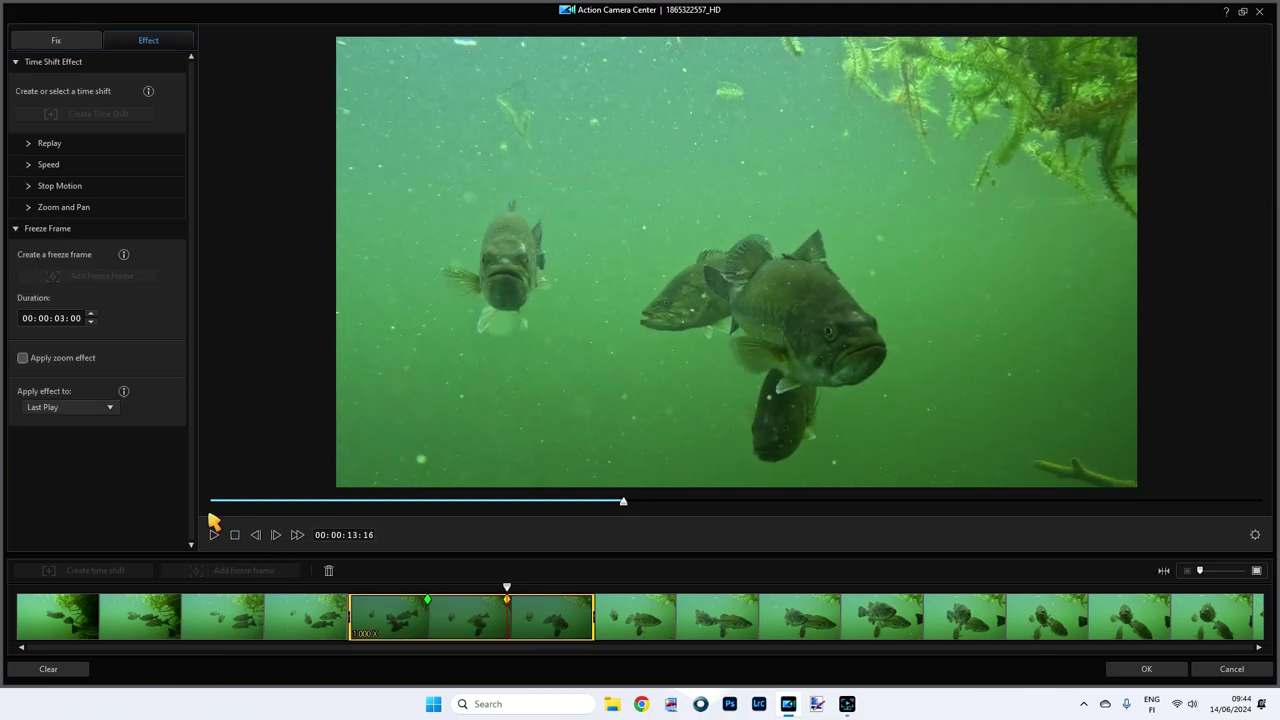
click(23, 358)
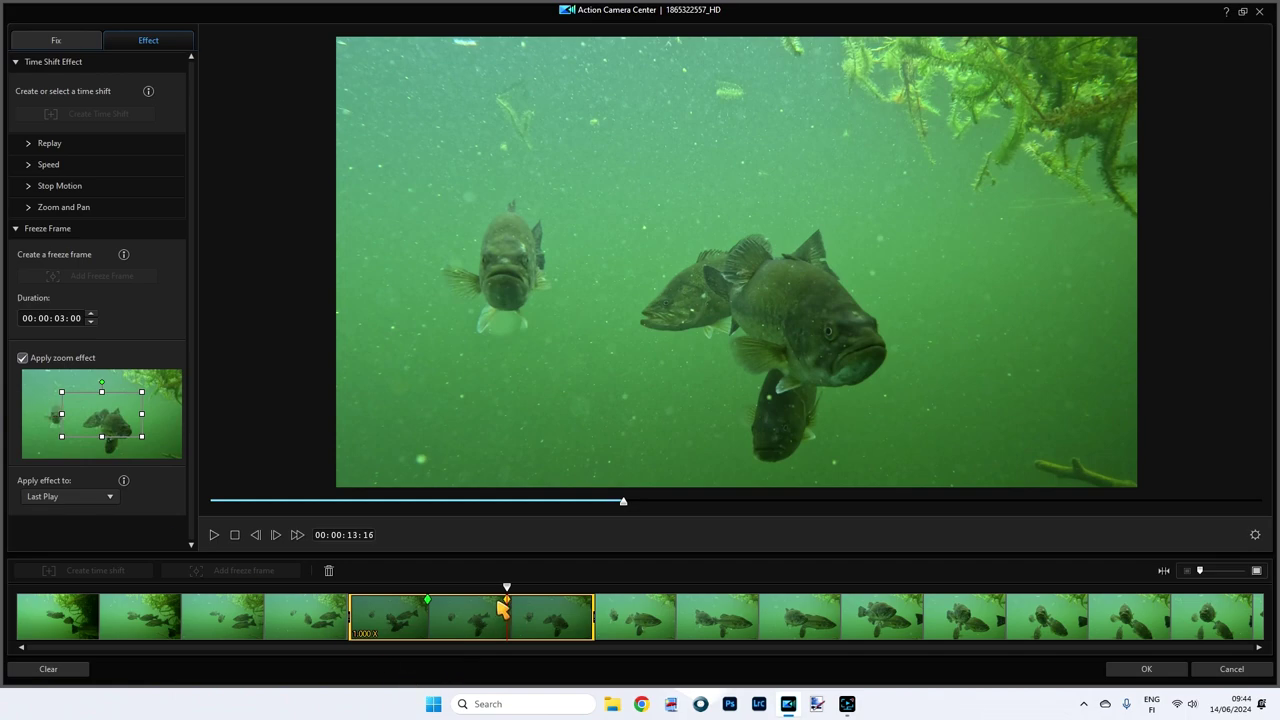
drag(105, 423, 62, 417)
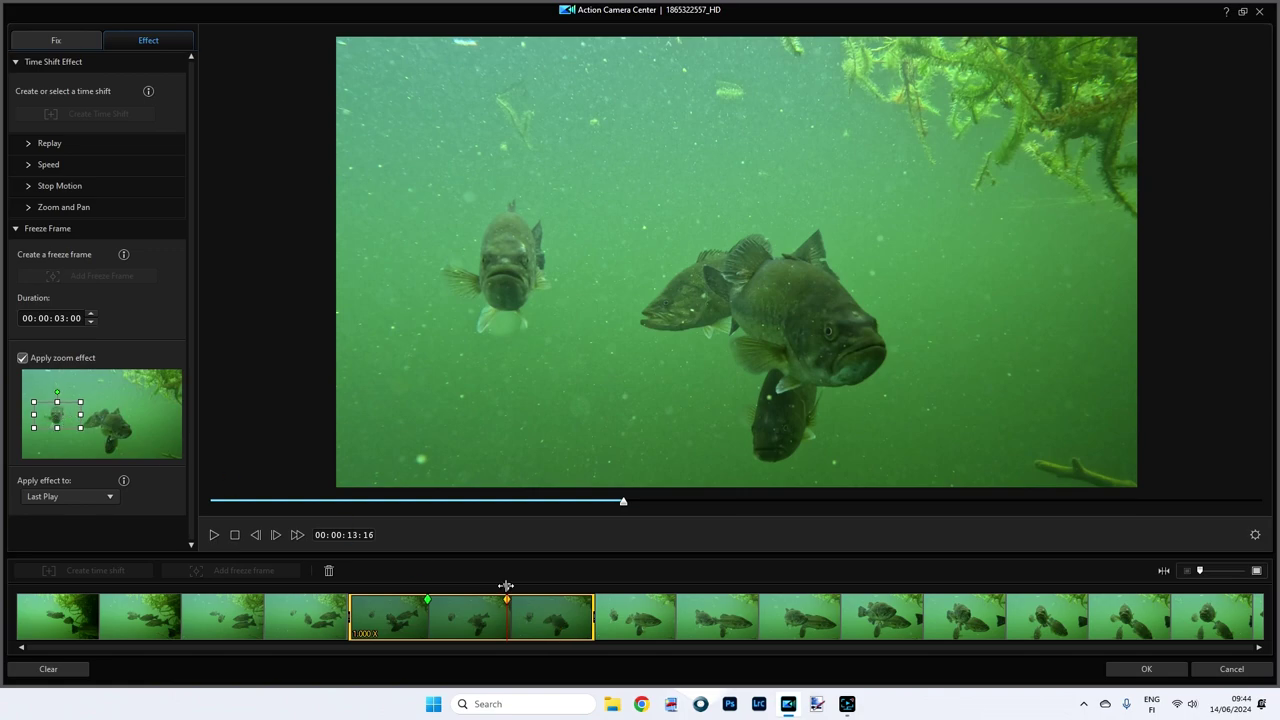
Step: Play the clip from 00:00:10:08 to review both zoomed freeze frames
drag(480, 586, 391, 586)
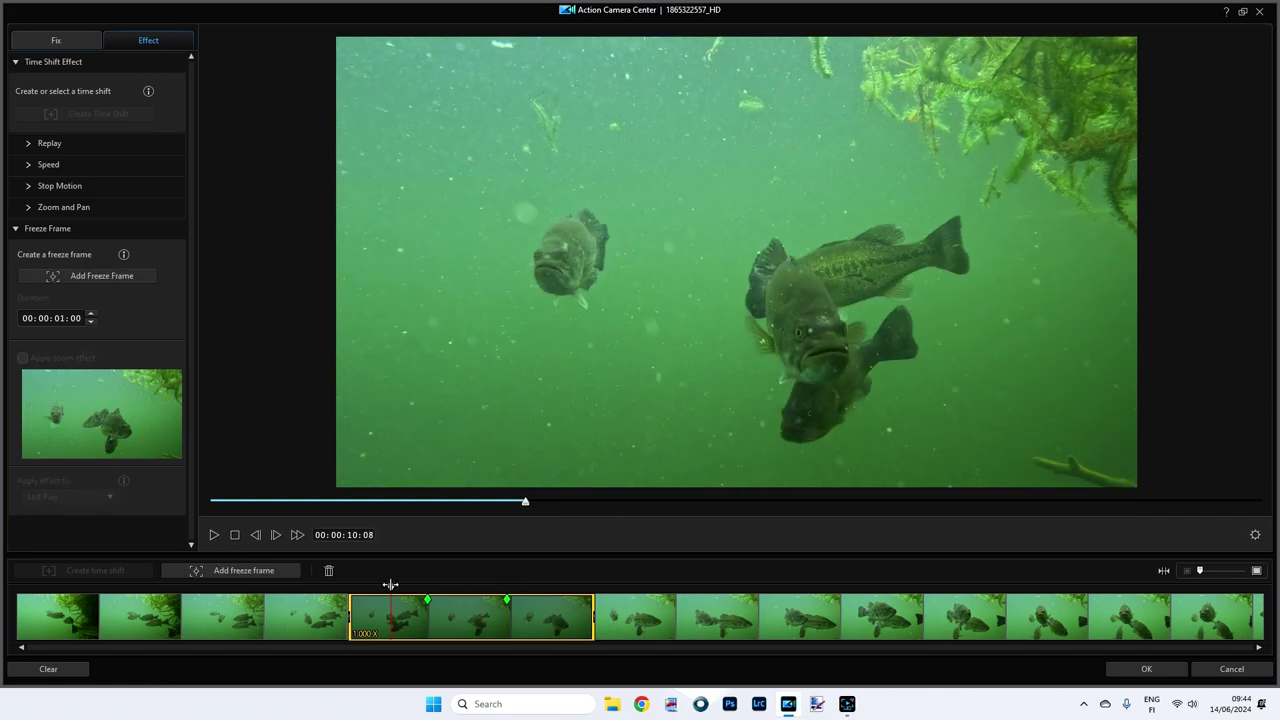
click(213, 536)
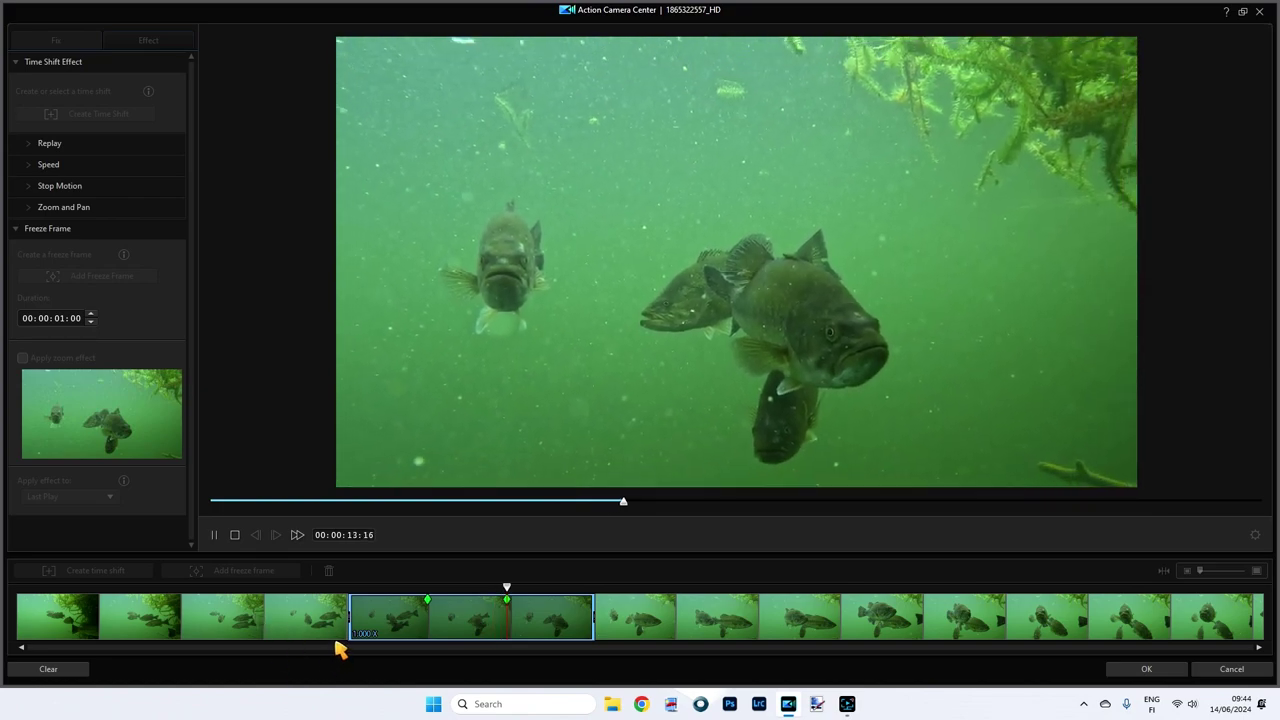
click(215, 536)
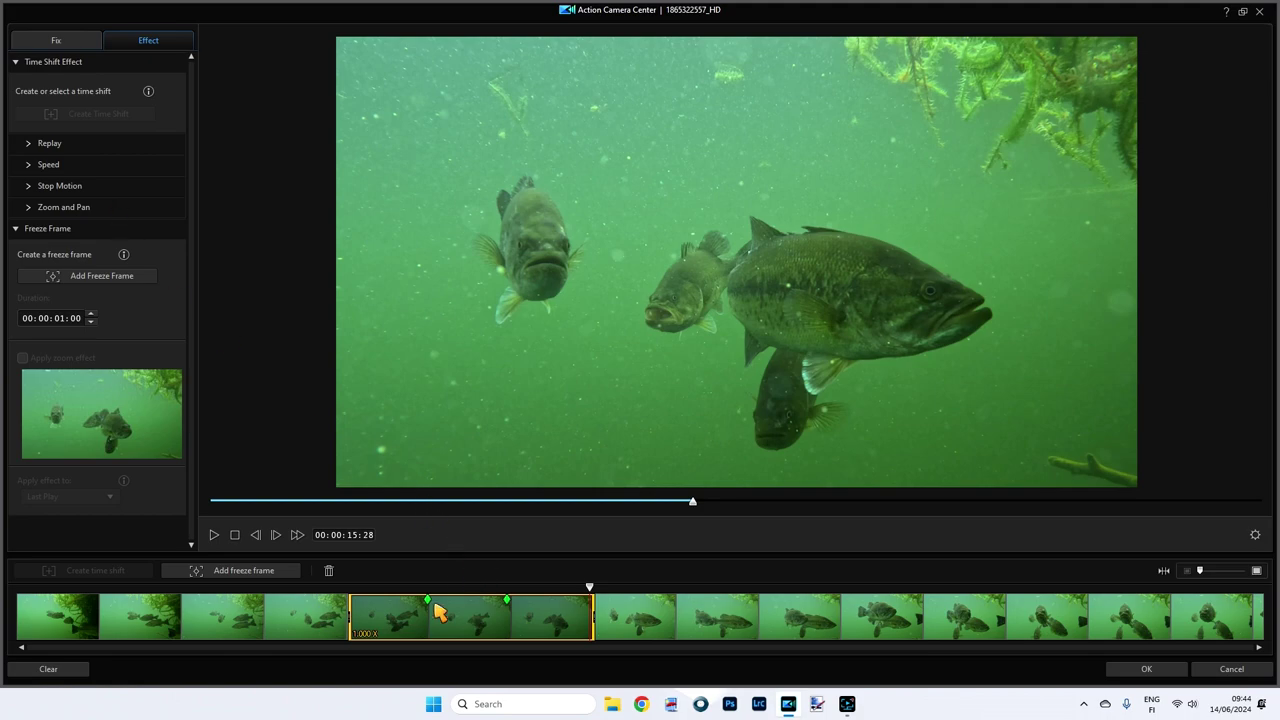
Step: Remove the freeze frames at 00:00:13:16 and 00:00:11:08 from the time shift segment
right_click(509, 604)
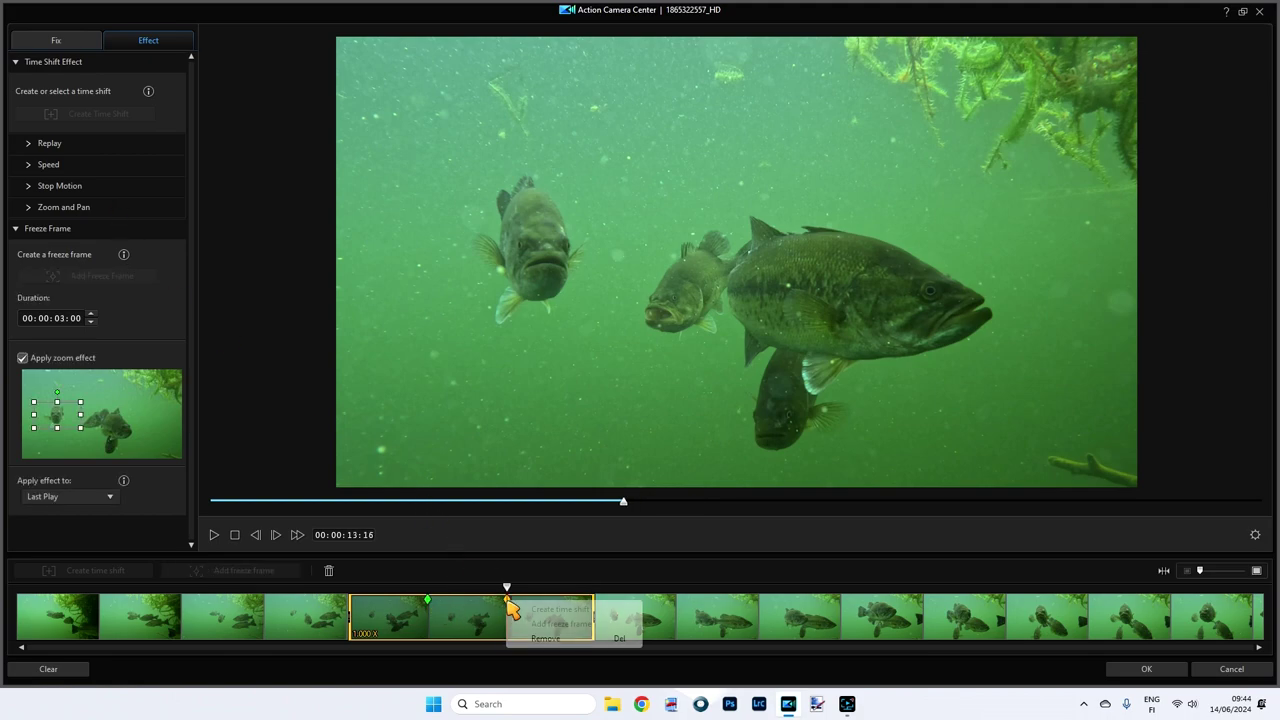
click(558, 641)
right_click(428, 601)
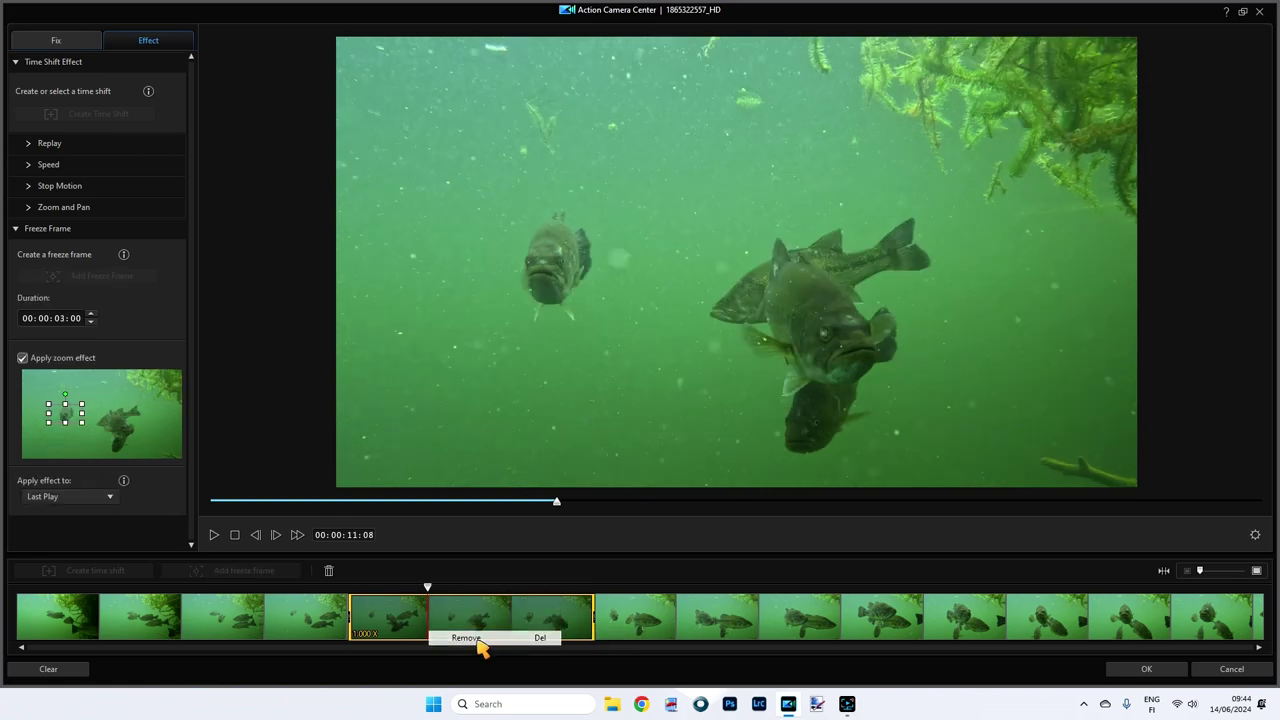
click(478, 640)
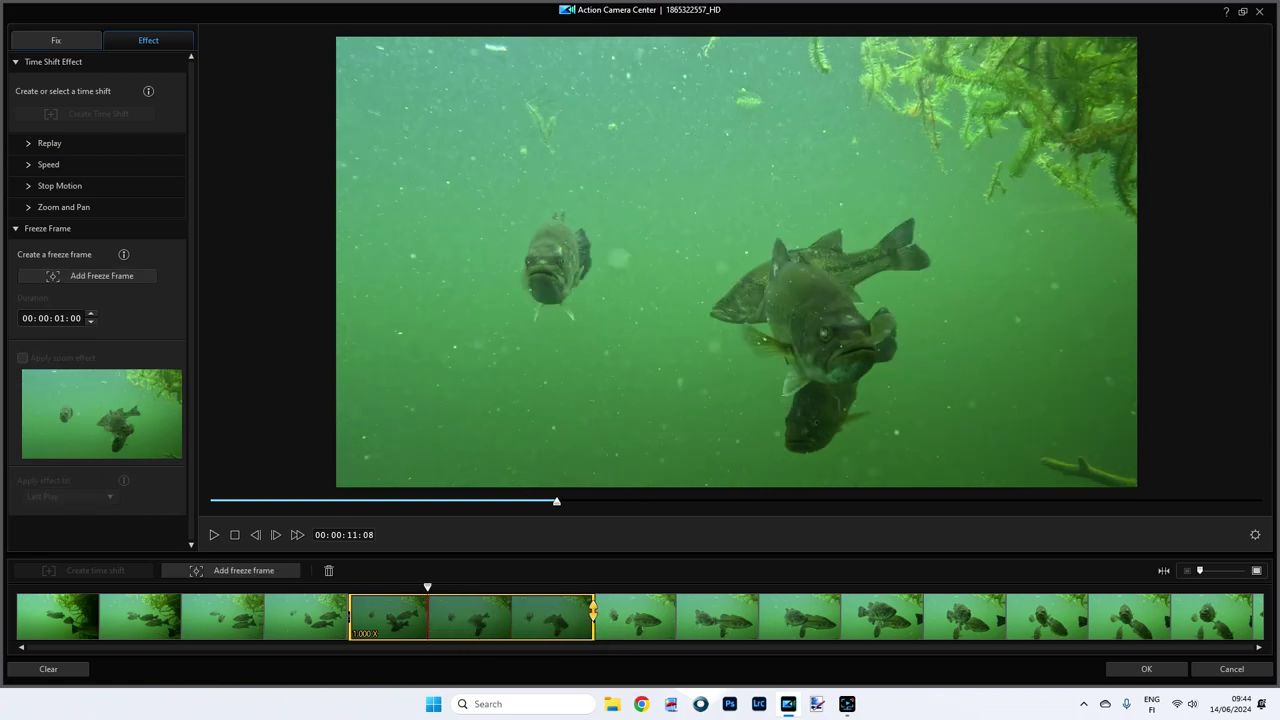
Step: Extend the end of the time shift segment to 00:00:20:17 and enable the speed effect for it
drag(593, 610, 779, 618)
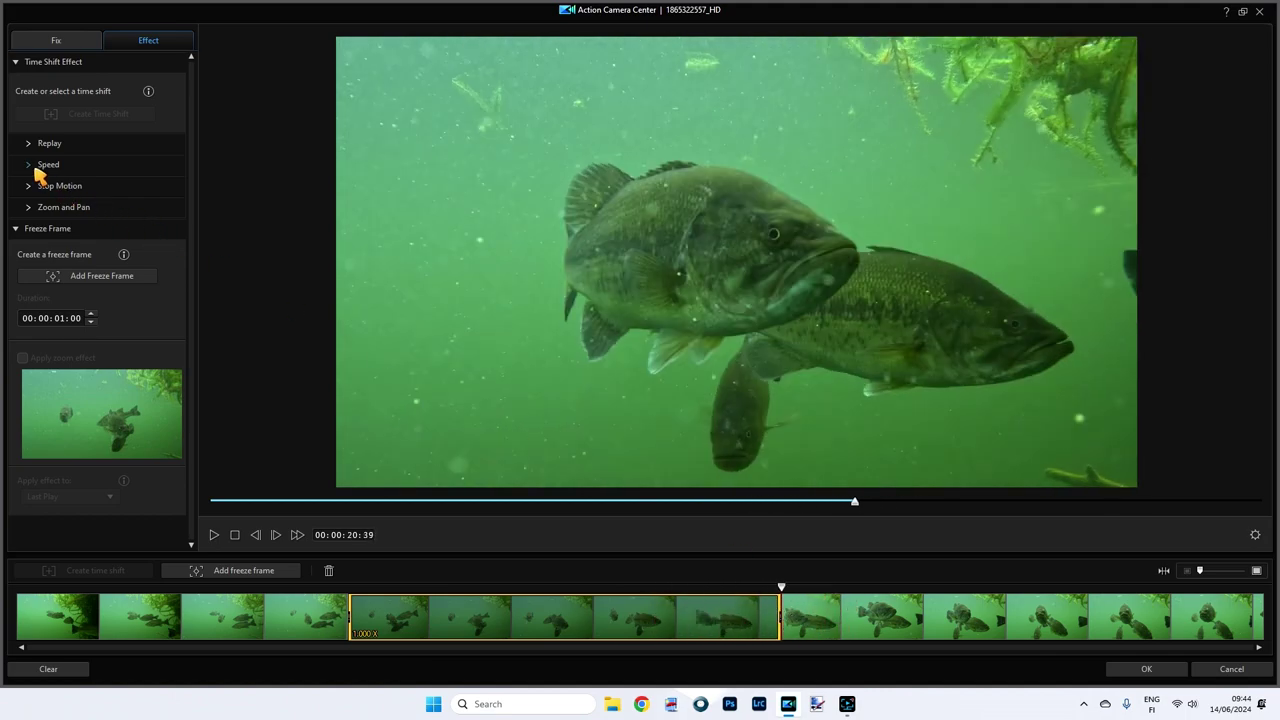
click(45, 165)
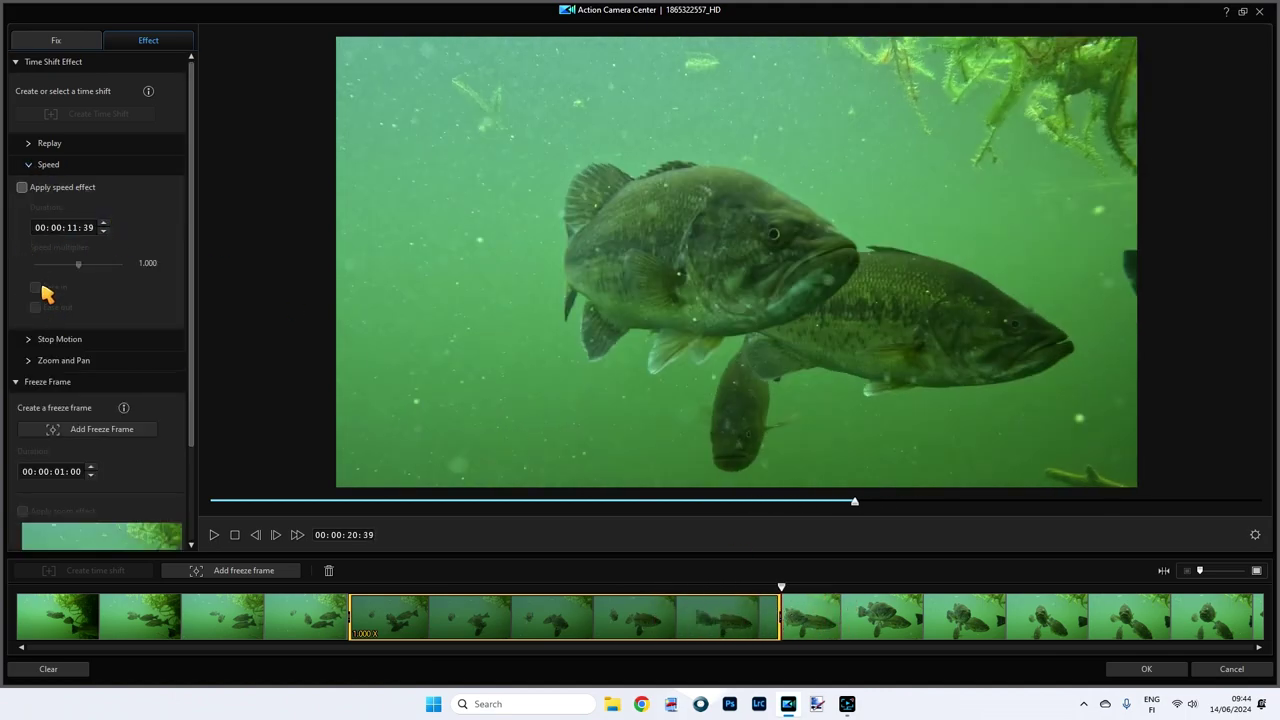
click(22, 187)
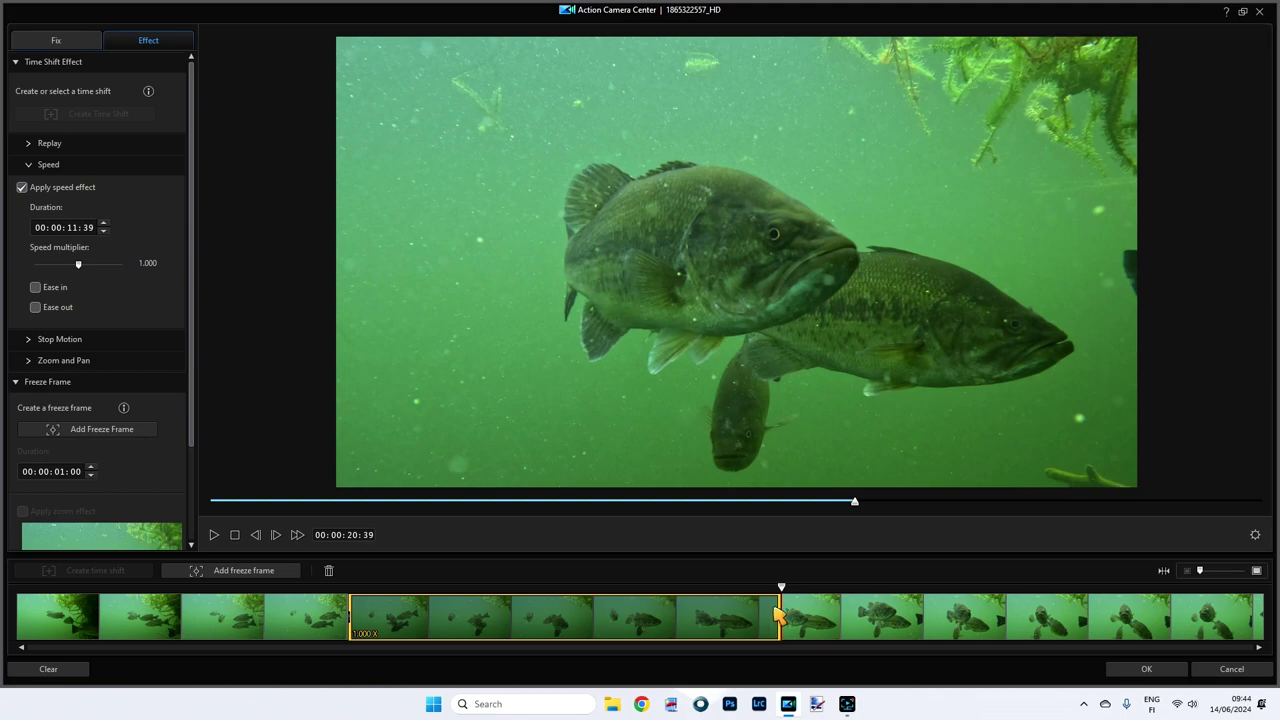
mouse_move(780, 620)
mouse_down()
mouse_move(477, 620)
mouse_move(772, 622)
mouse_up()
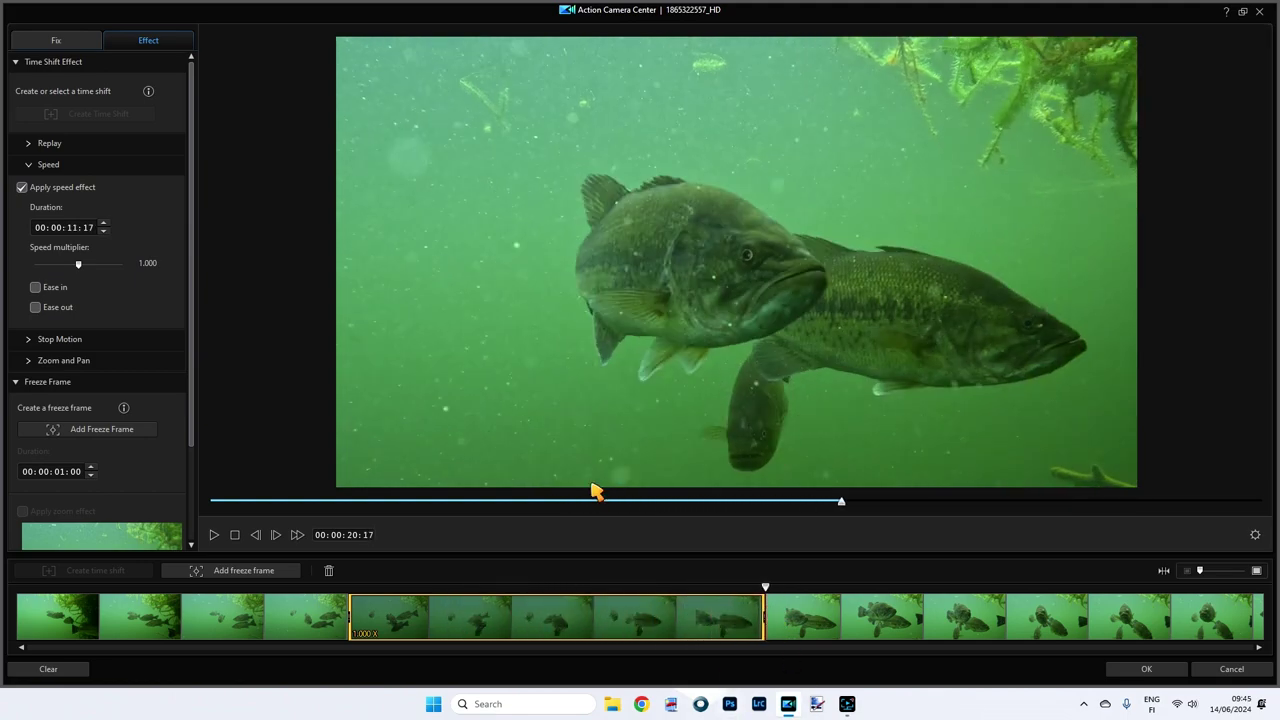